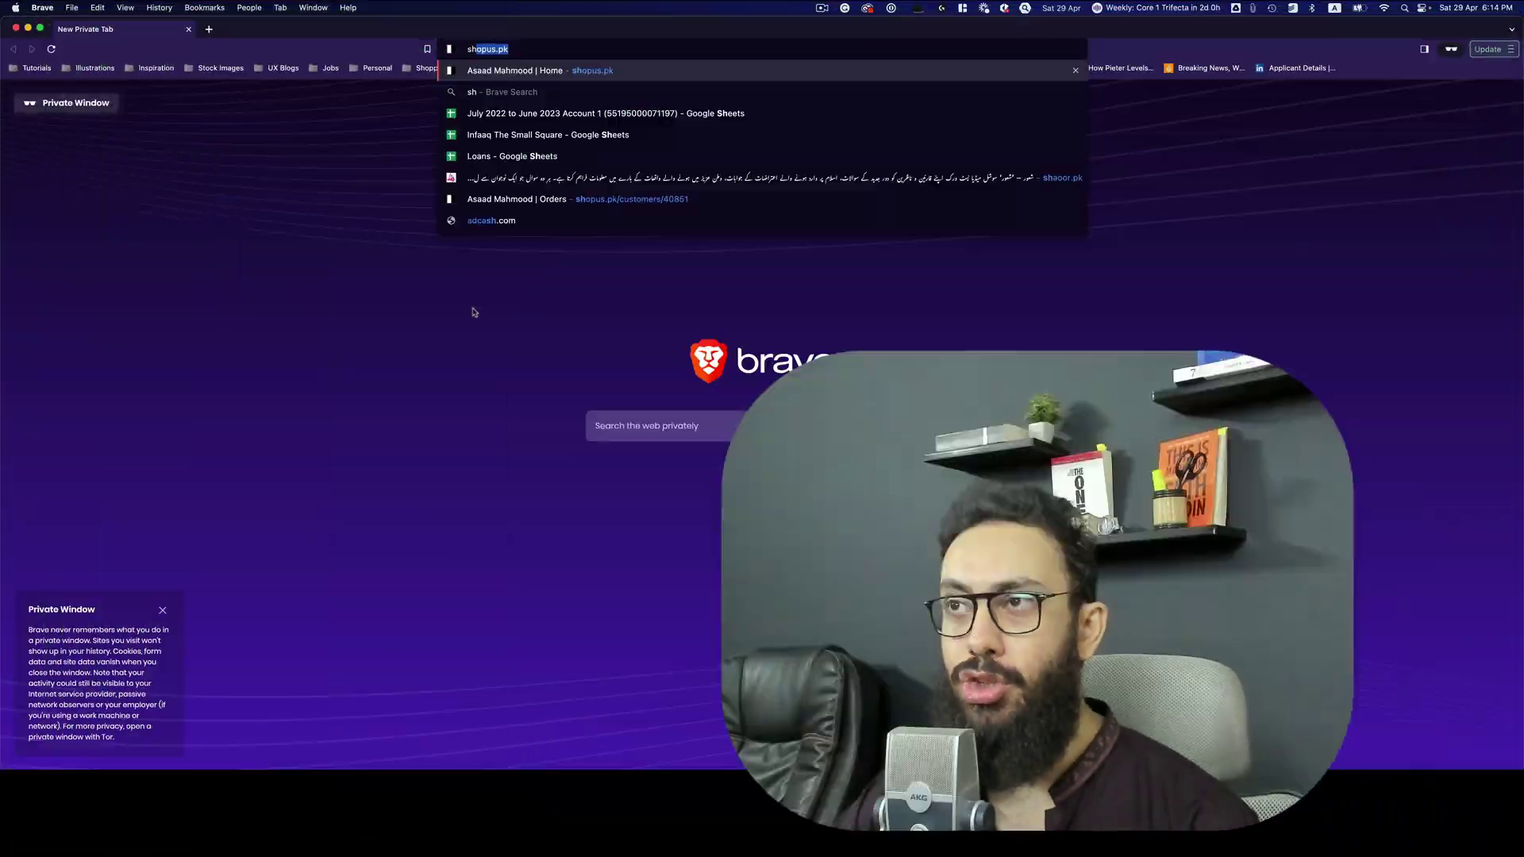
Enter shots.so in the private Brave window's address bar.
{"action": "type", "text": "ots.so"}
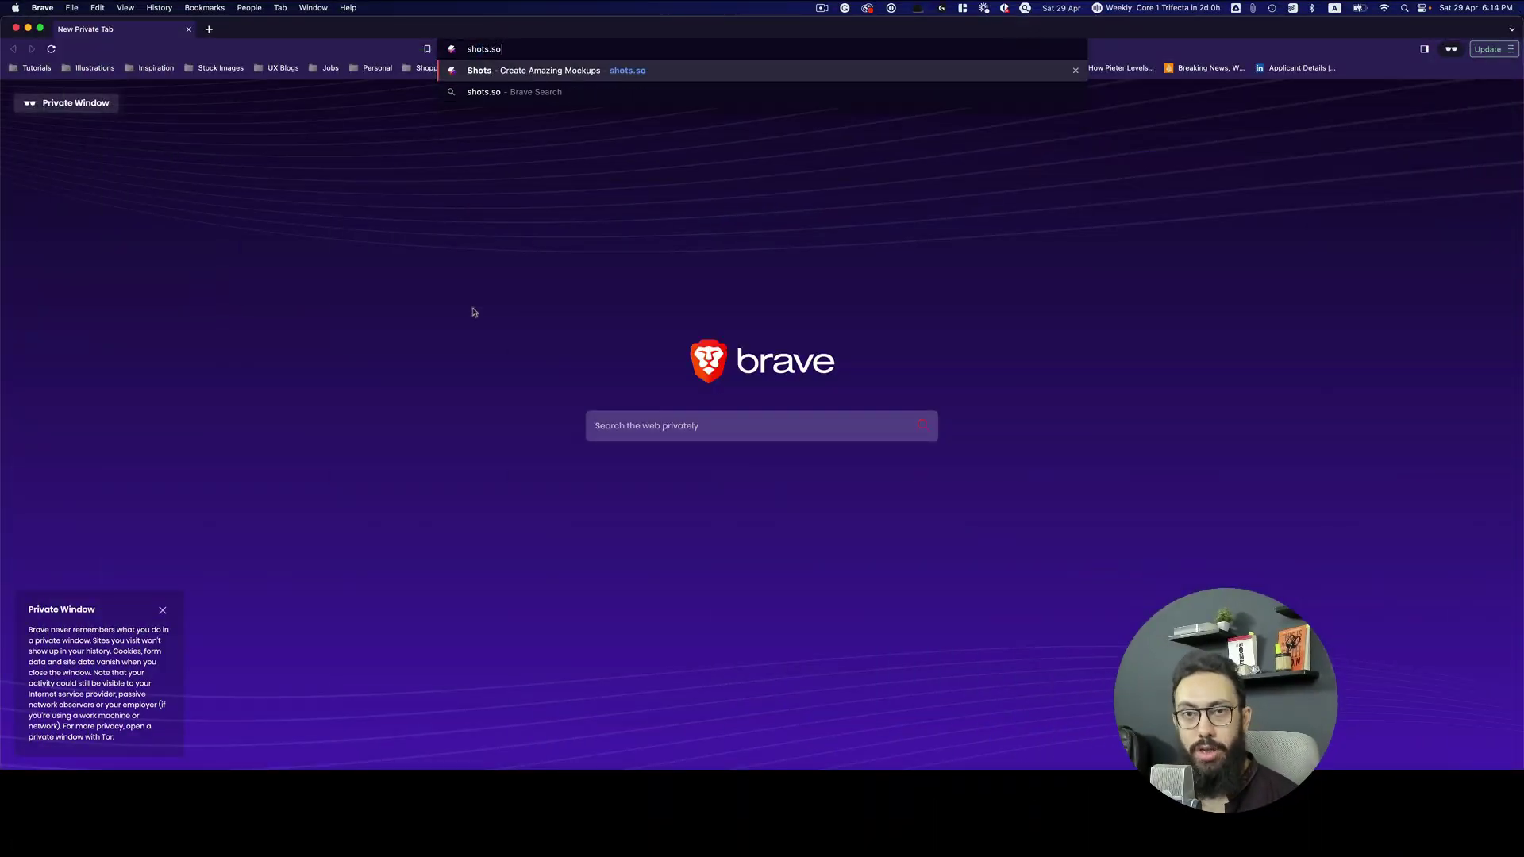
Load shots.so and choose Start Creating on the welcome modal.
{"action": "key", "text": "Return"}
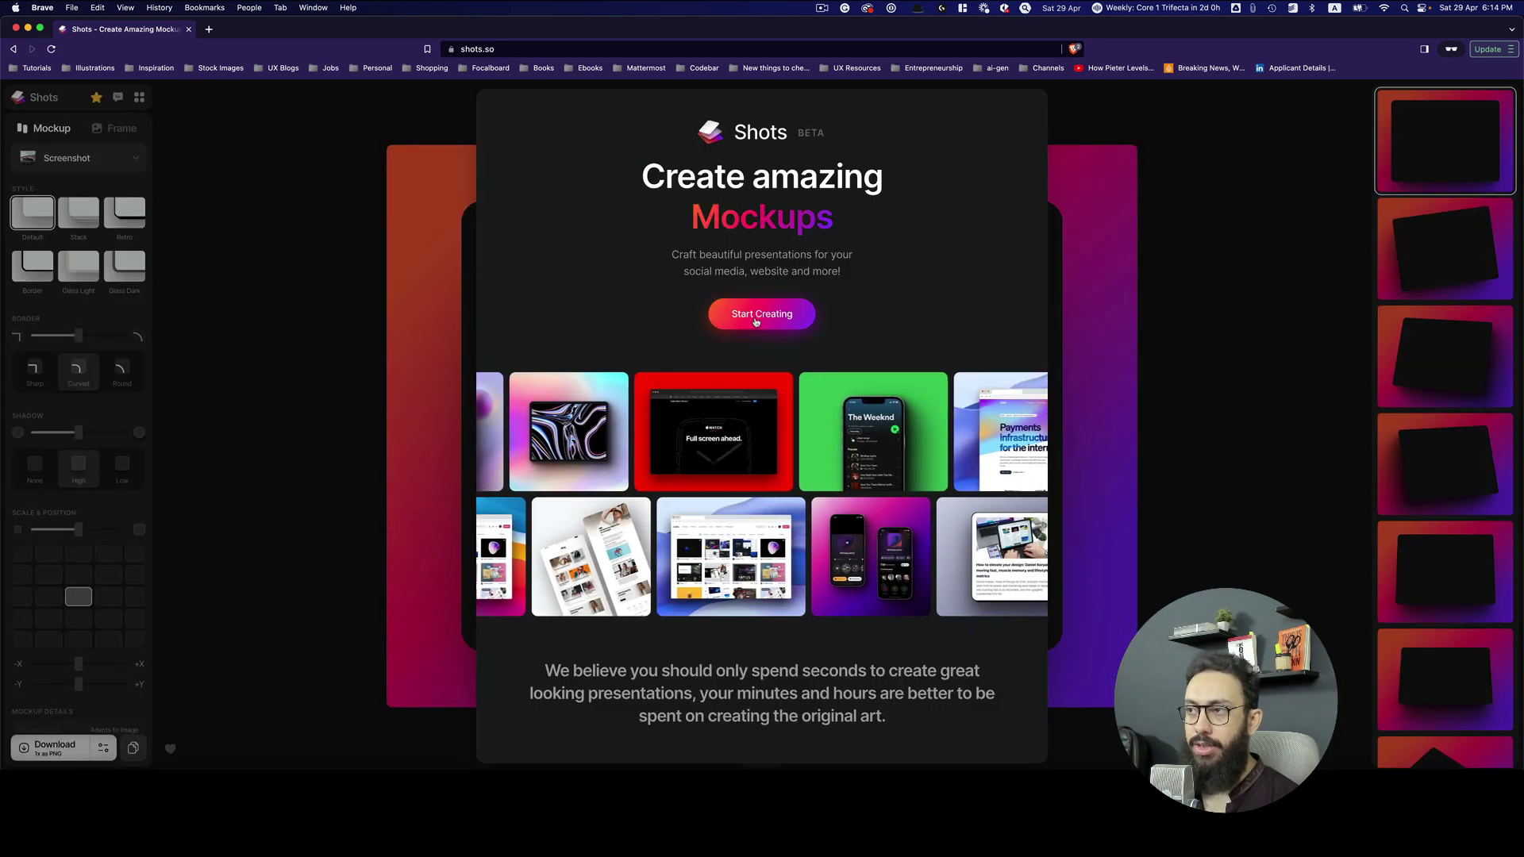
{"action": "left_click", "coordinate": [756, 321]}
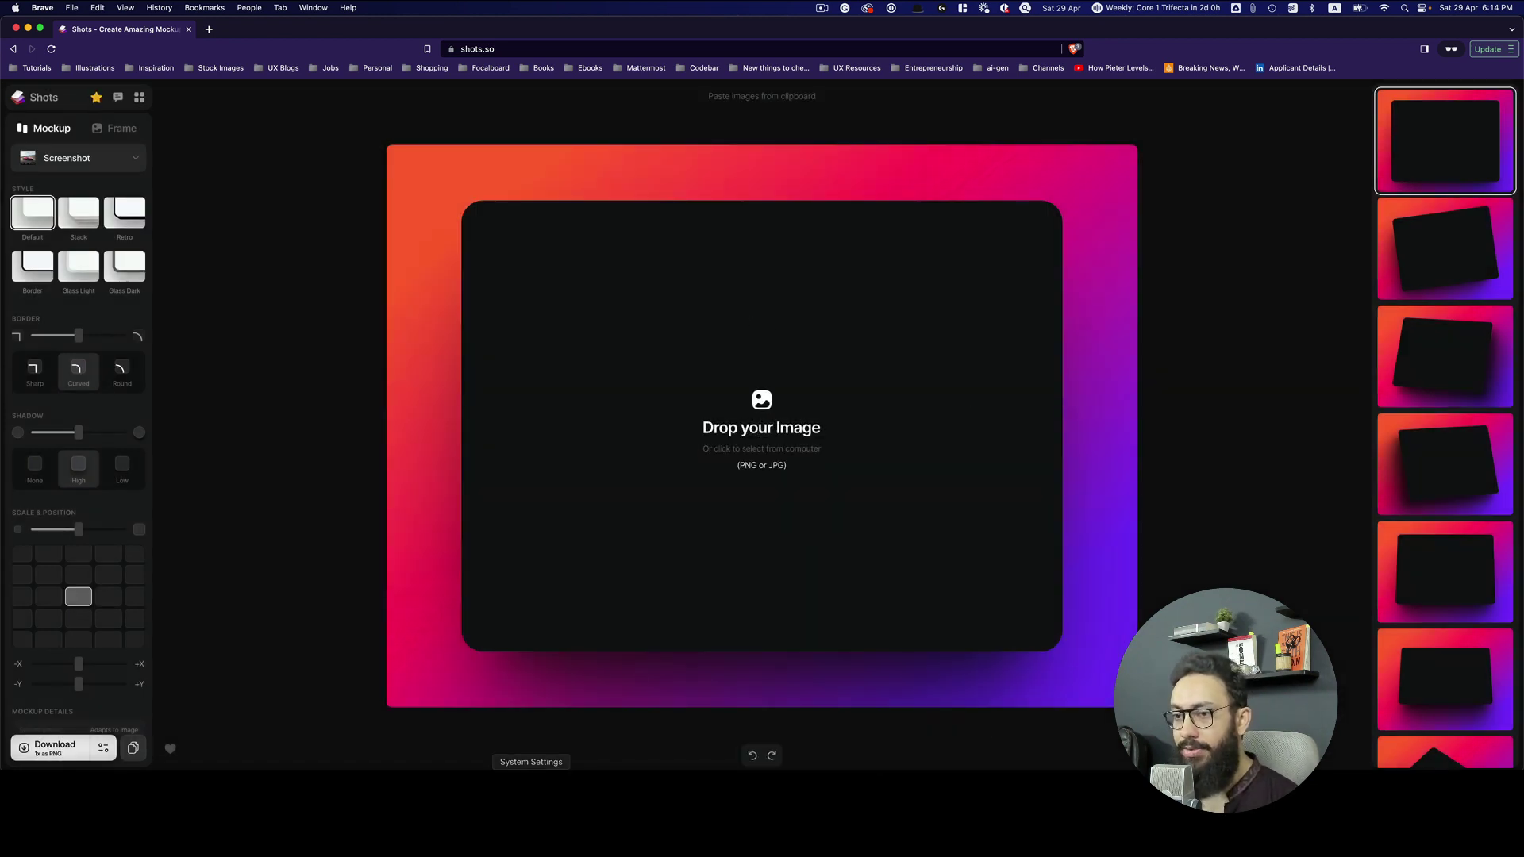
Preview Home.png and money-dasktop.png in Downloads, then drop money-dasktop.png into the mockup.
{"action": "key", "text": "super+Tab"}
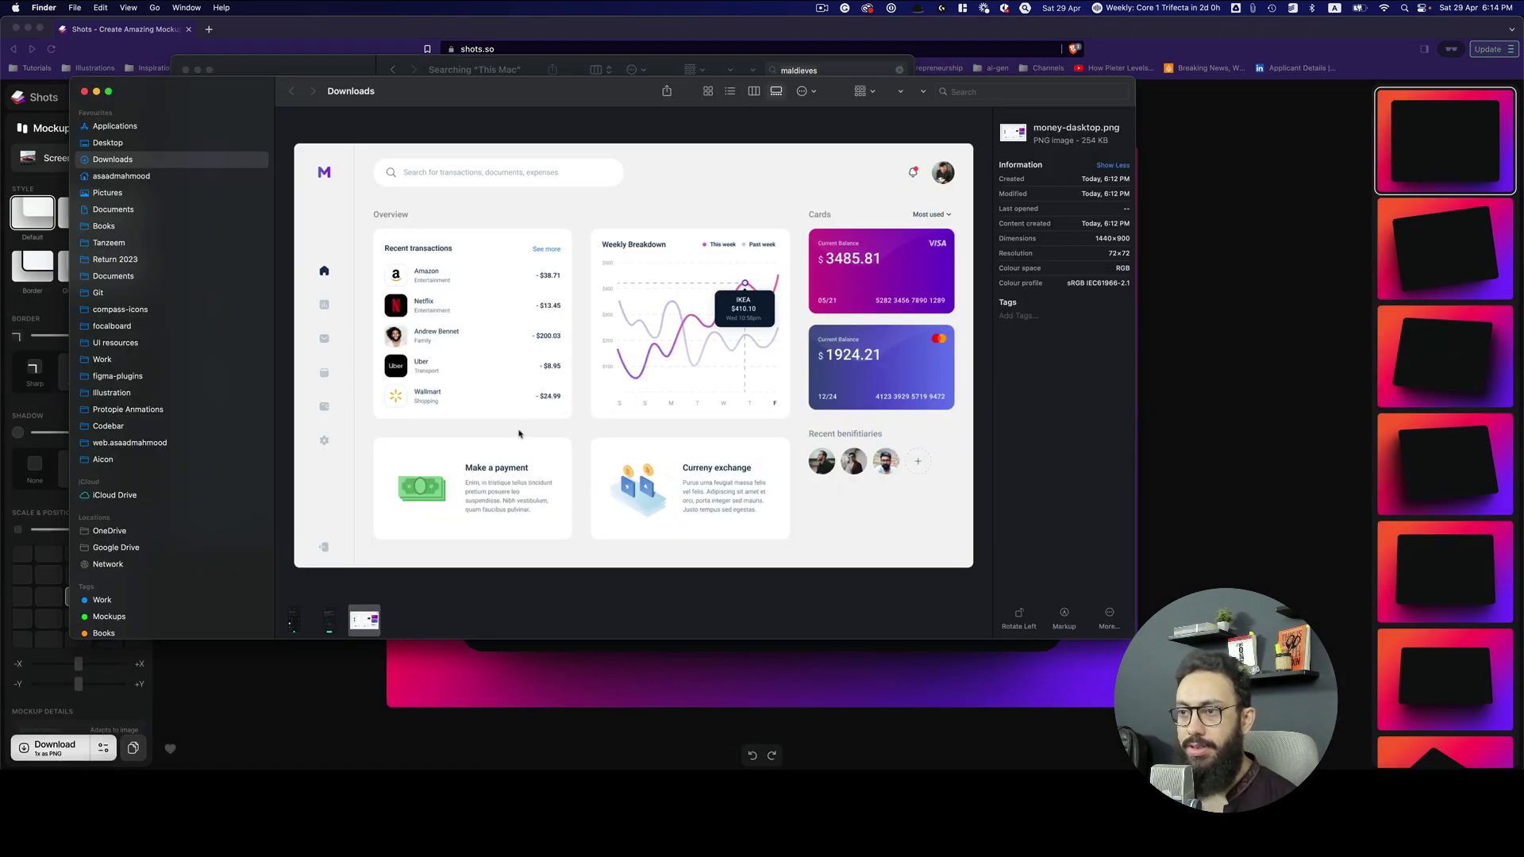
{"action": "key", "text": "Left"}
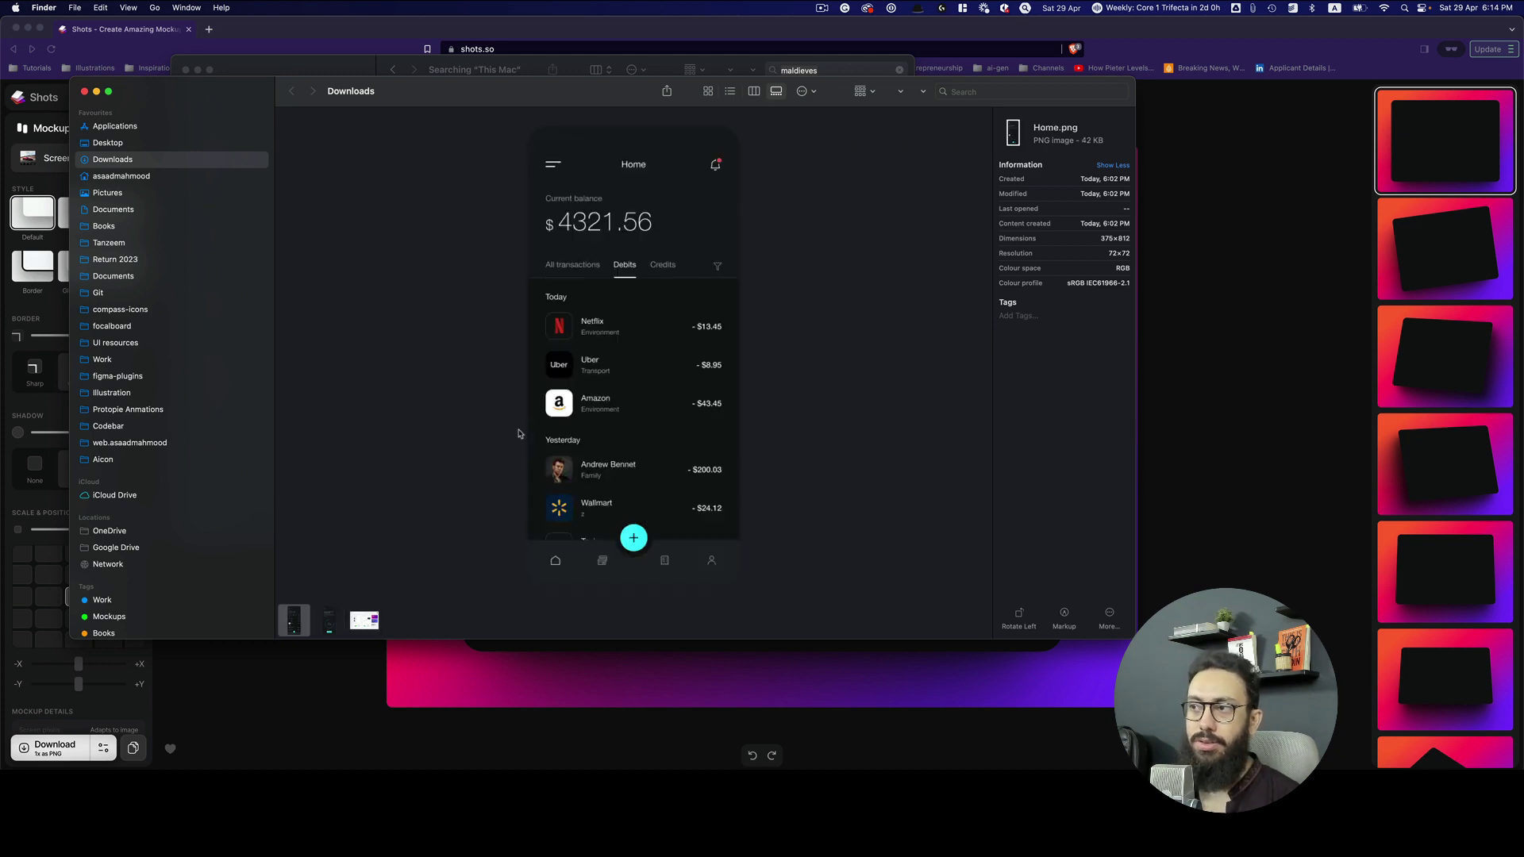
{"action": "key", "text": "Right"}
{"action": "key", "text": "Right"}
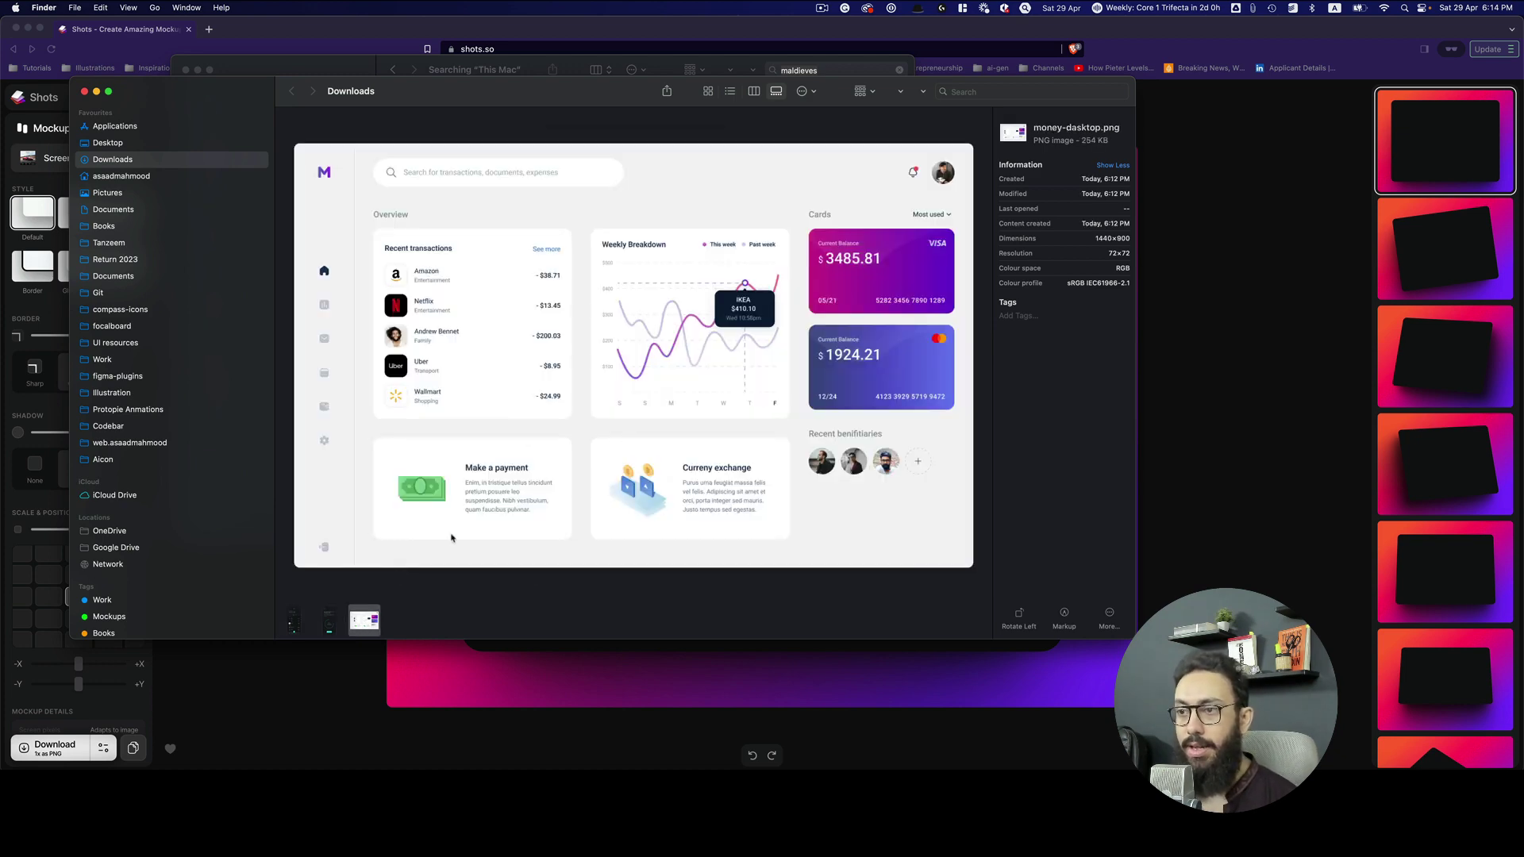
{"action": "left_click_drag", "start_coordinate": [370, 617], "coordinate": [749, 428]}
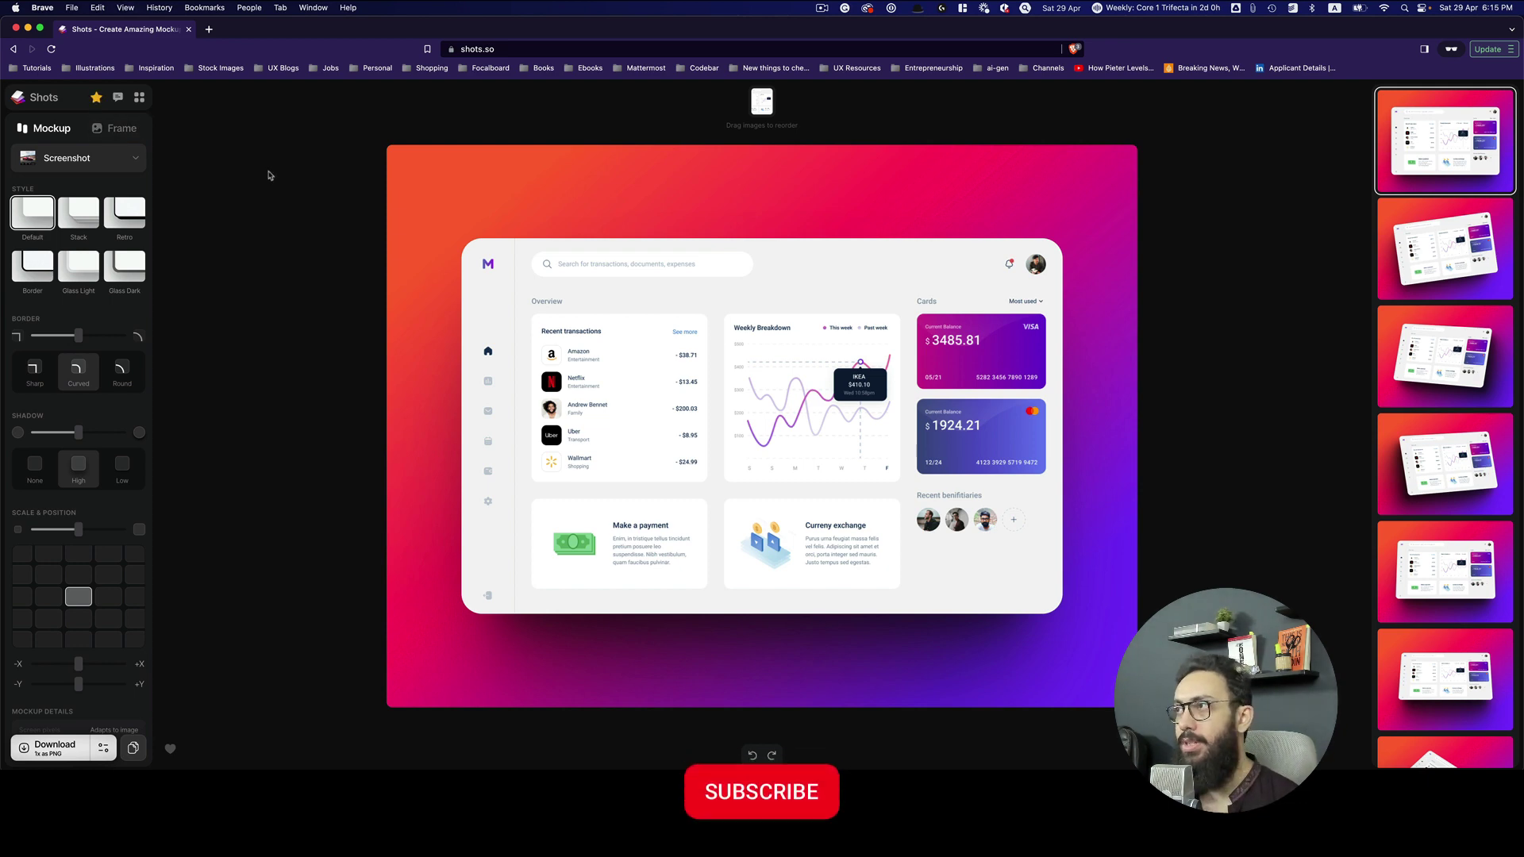
Zoom the page to 125% and open the mockup type list.
{"action": "key", "text": "super+equal"}
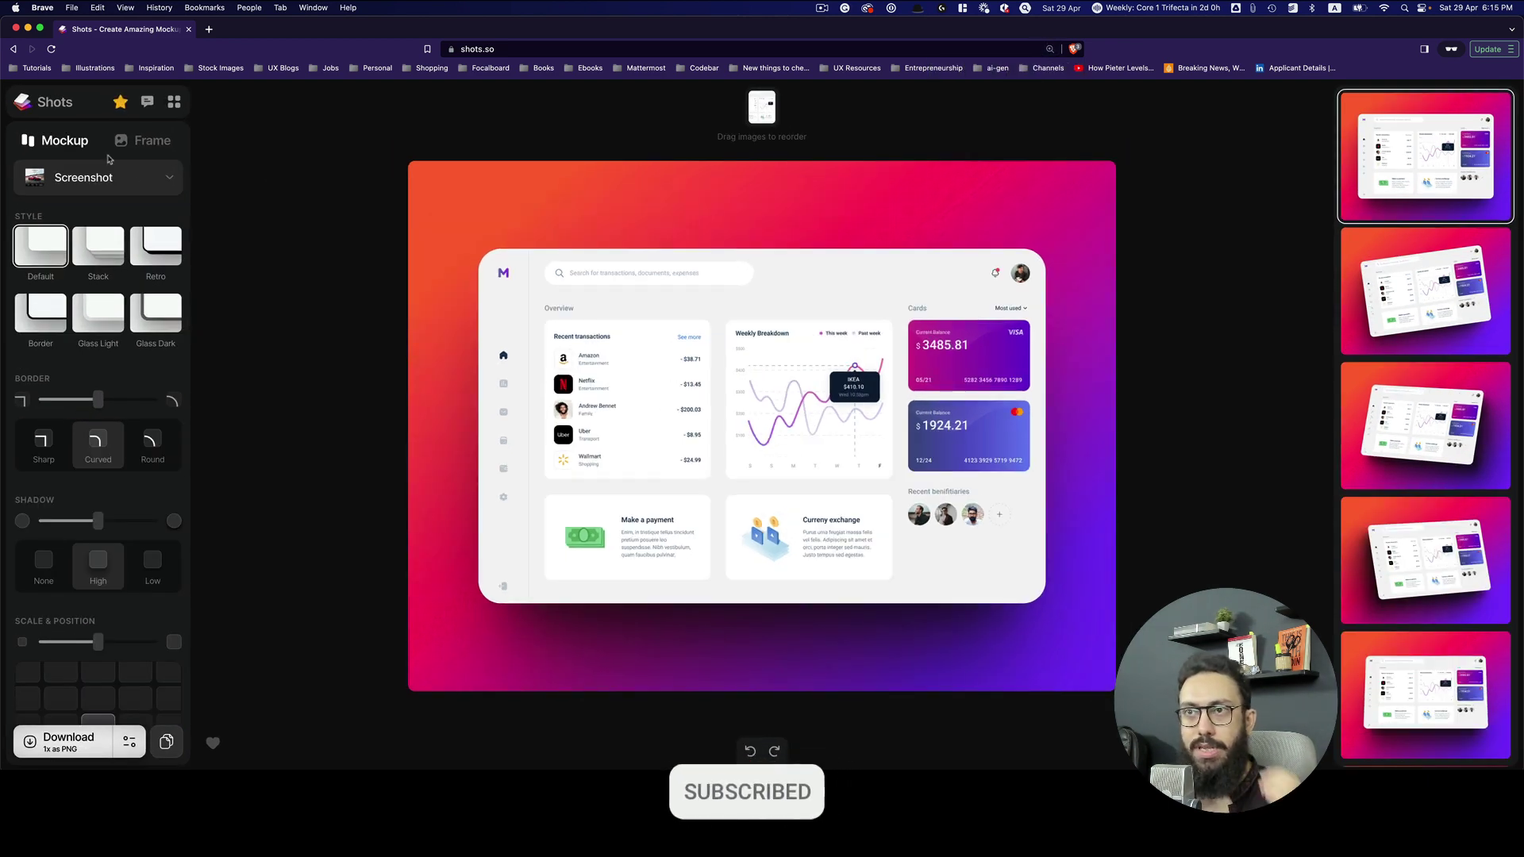
{"action": "left_click", "coordinate": [90, 175]}
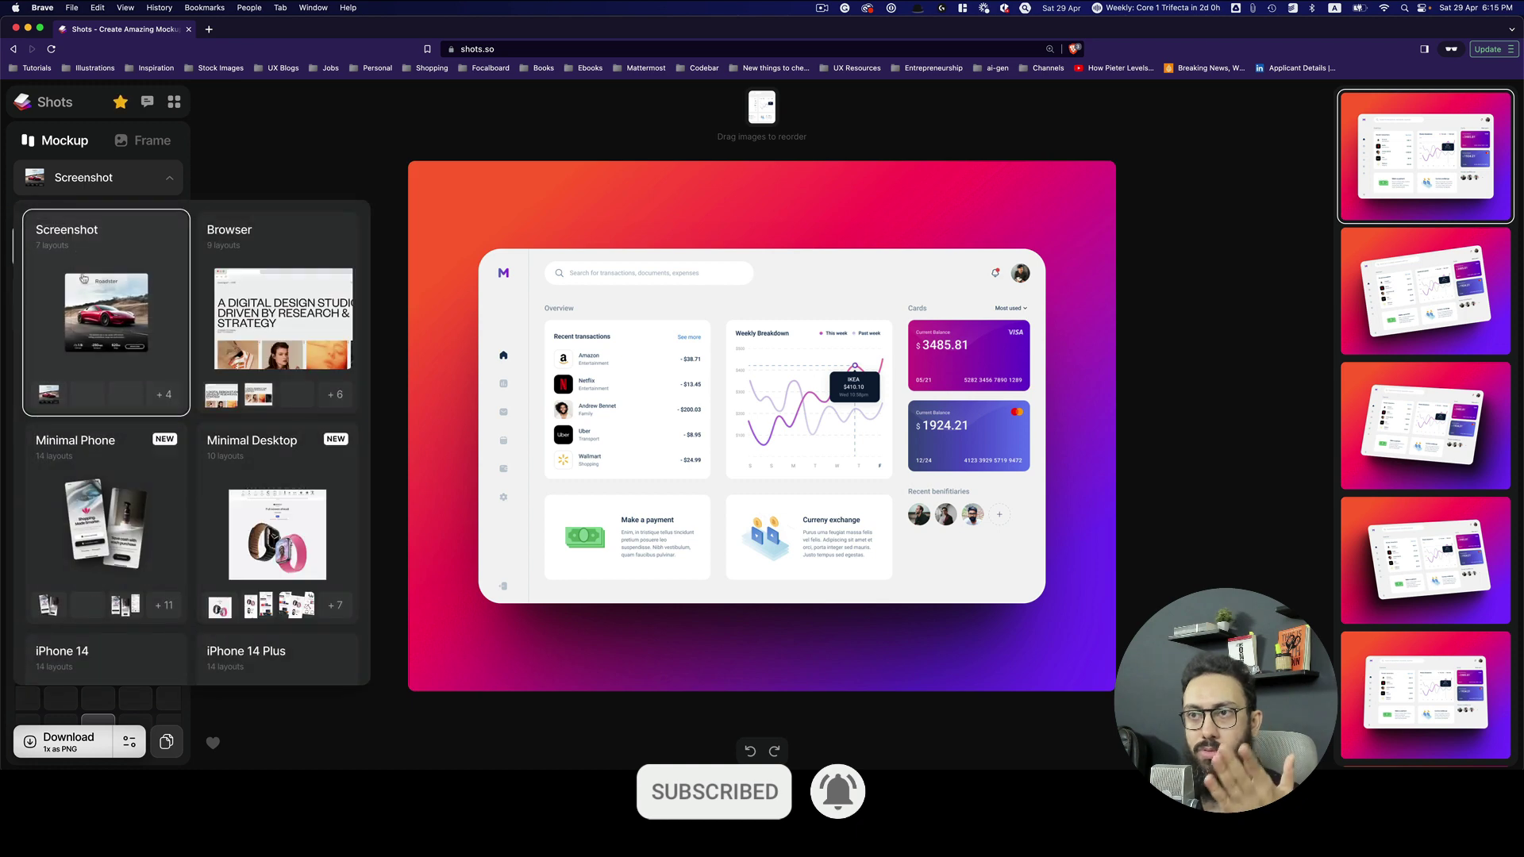
Try the Browser and Minimal Desktop mockups, then return to Screenshot and close the list.
{"action": "scroll", "coordinate": [123, 306], "scroll_direction": "down", "scroll_amount": 5}
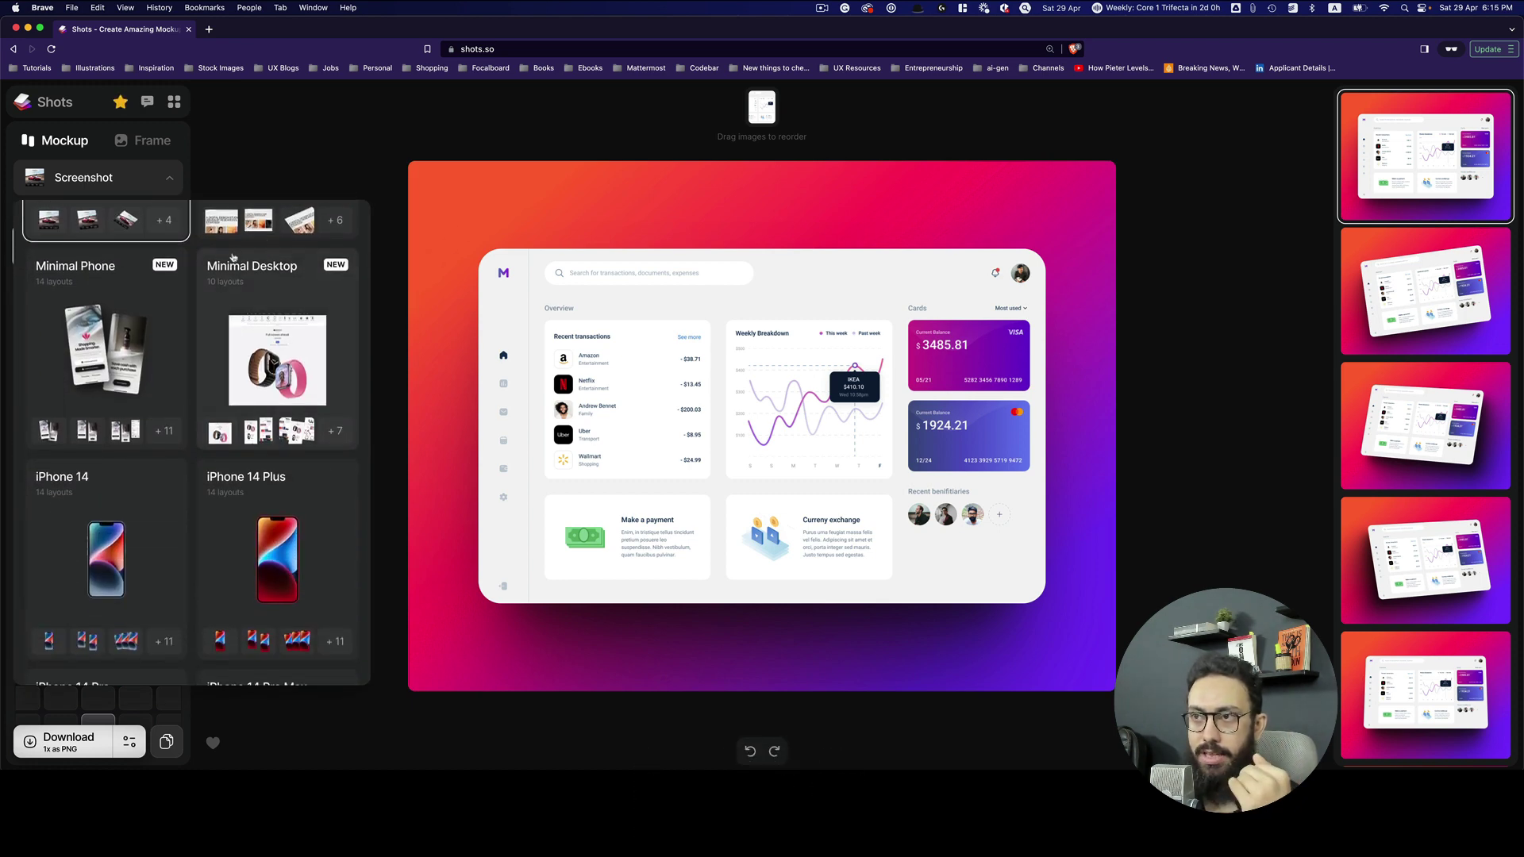
{"action": "scroll", "coordinate": [258, 246], "scroll_direction": "up", "scroll_amount": 2}
{"action": "left_click", "coordinate": [258, 246]}
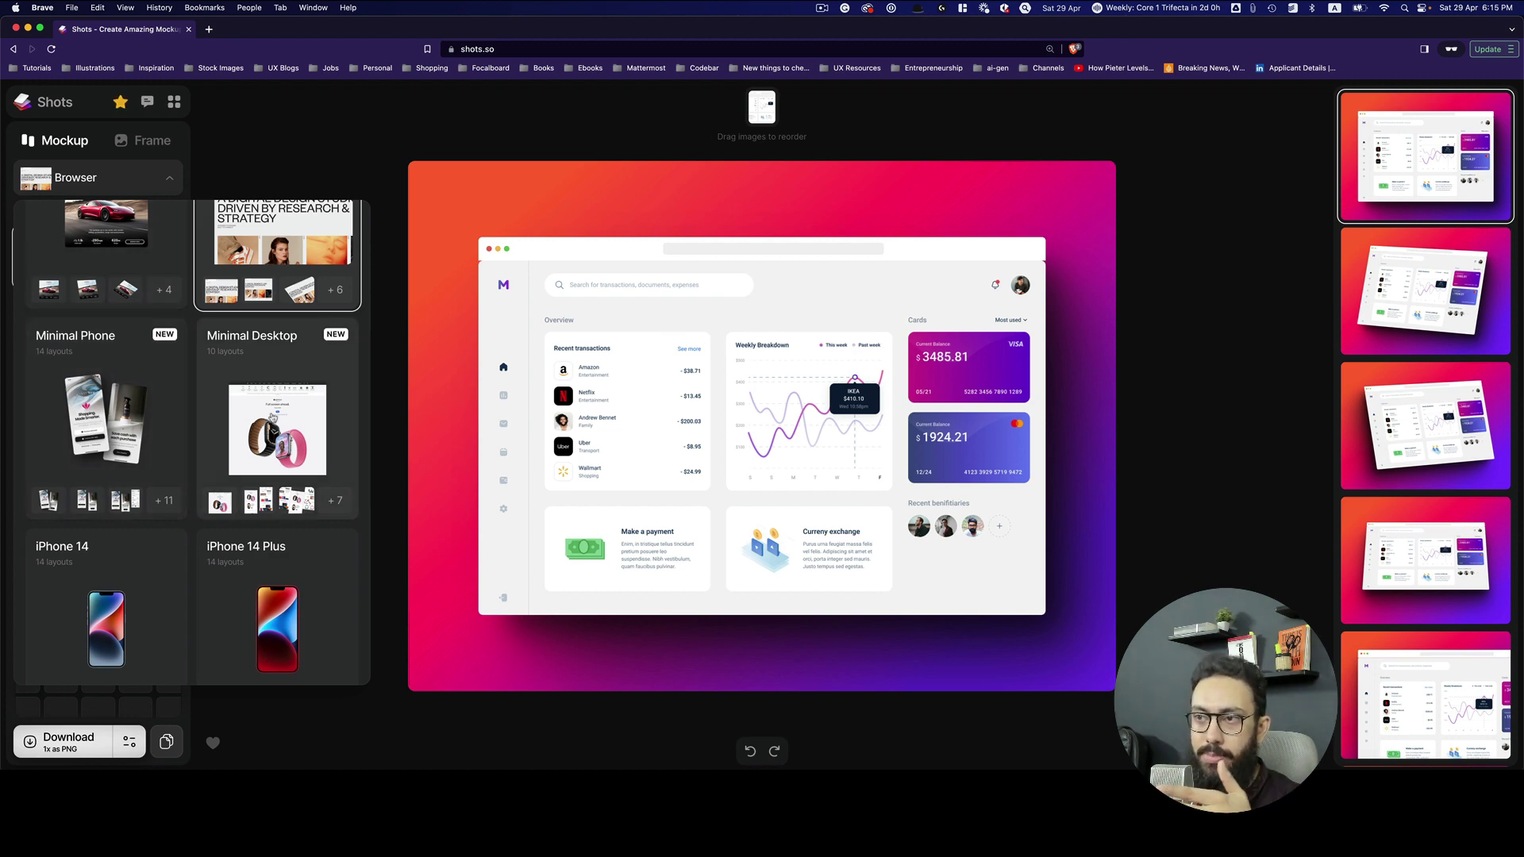
{"action": "left_click", "coordinate": [273, 416]}
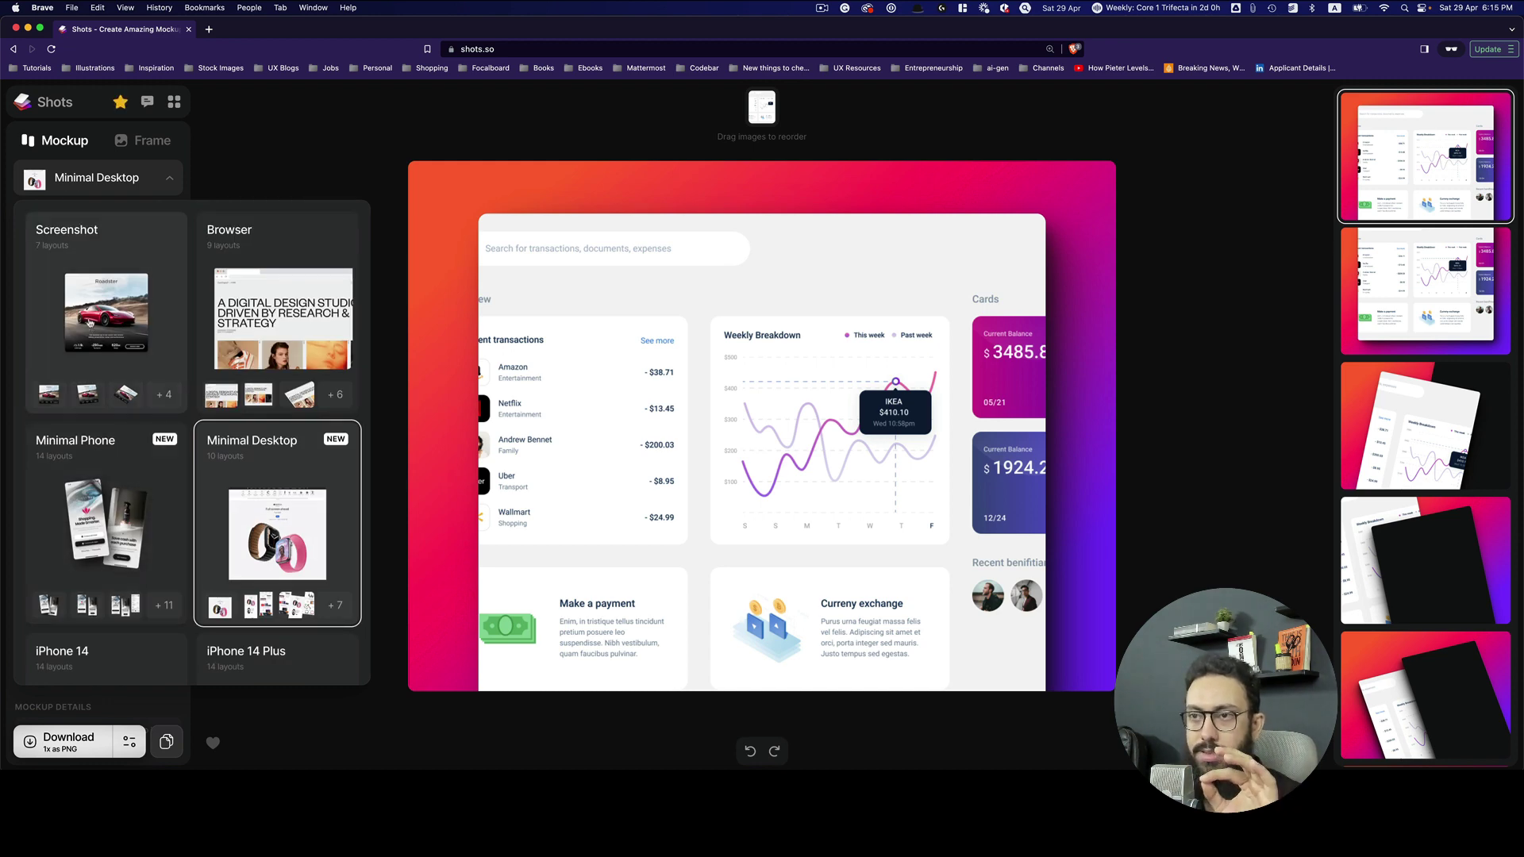
{"action": "left_click", "coordinate": [107, 310]}
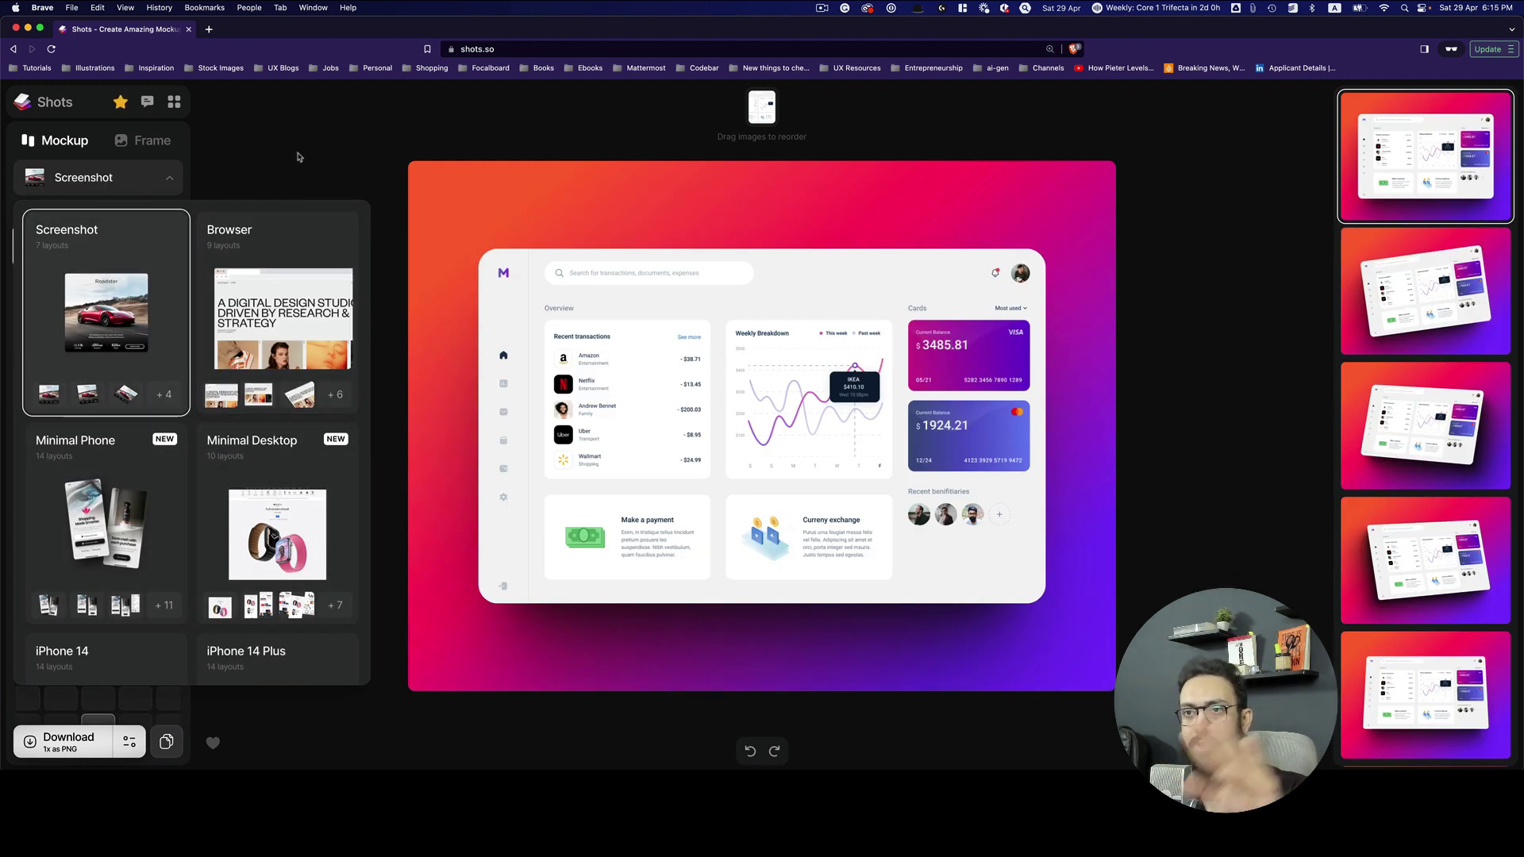
{"action": "left_click", "coordinate": [298, 157]}
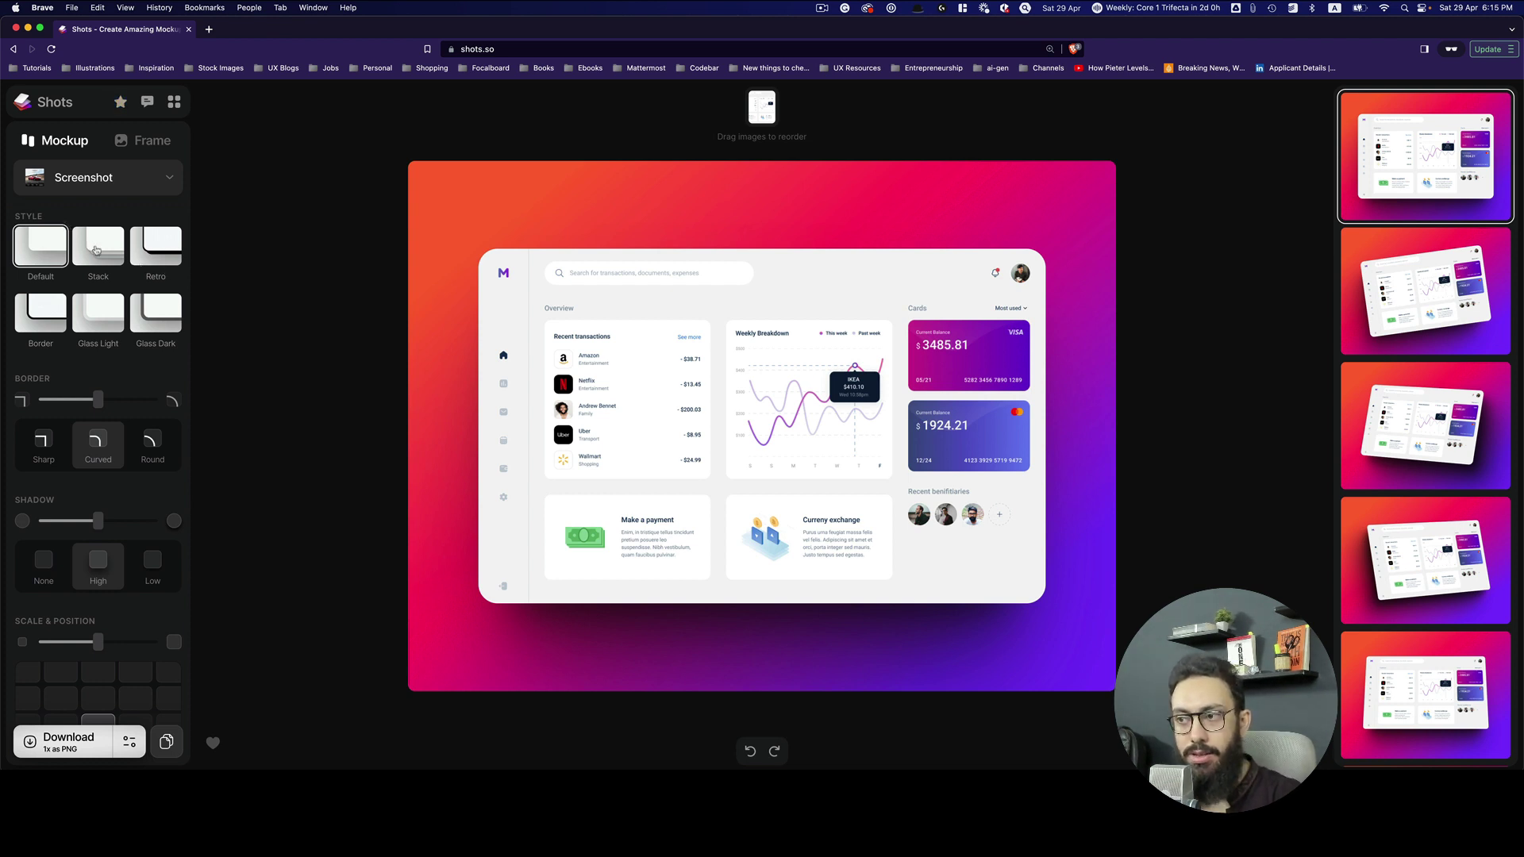
Try Stack, Retro, Glass Dark, Glass Light and Border styles, settling on Stack.
{"action": "left_click", "coordinate": [96, 251]}
{"action": "left_click", "coordinate": [154, 253]}
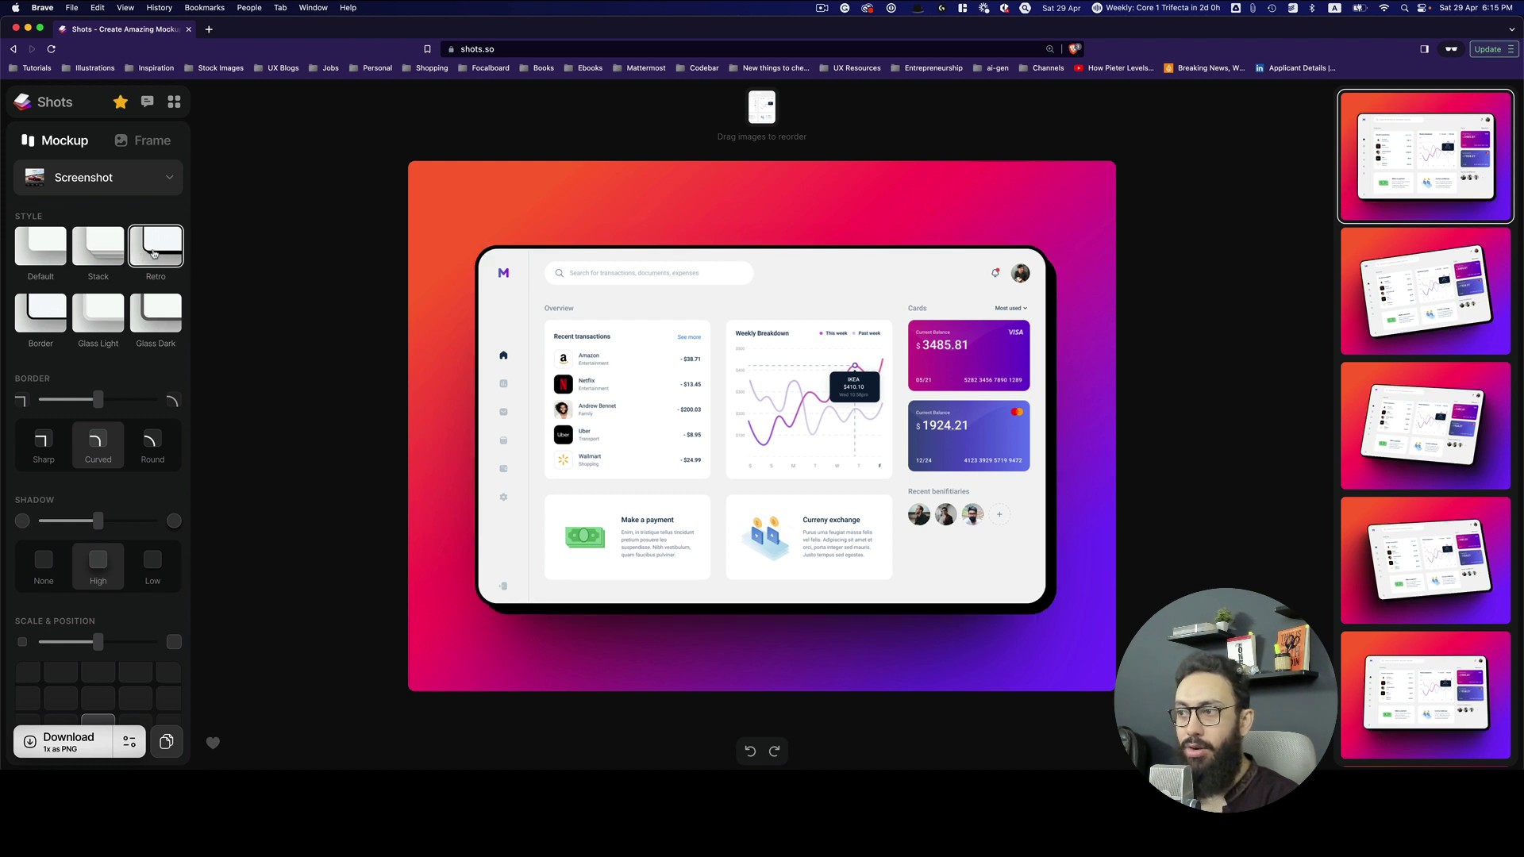
{"action": "left_click", "coordinate": [162, 328]}
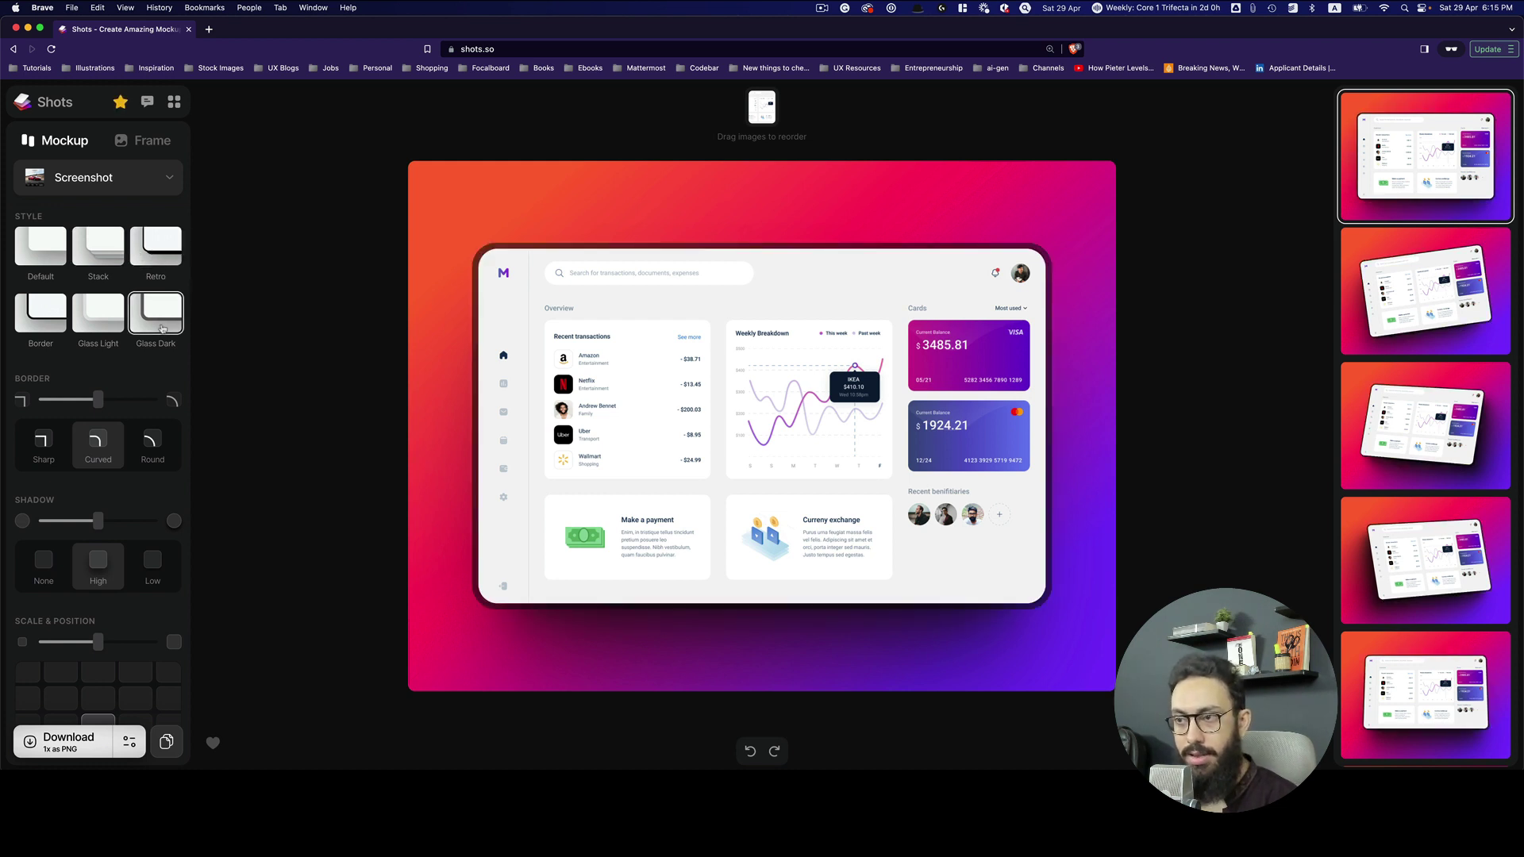
{"action": "left_click", "coordinate": [94, 329]}
{"action": "left_click", "coordinate": [42, 327]}
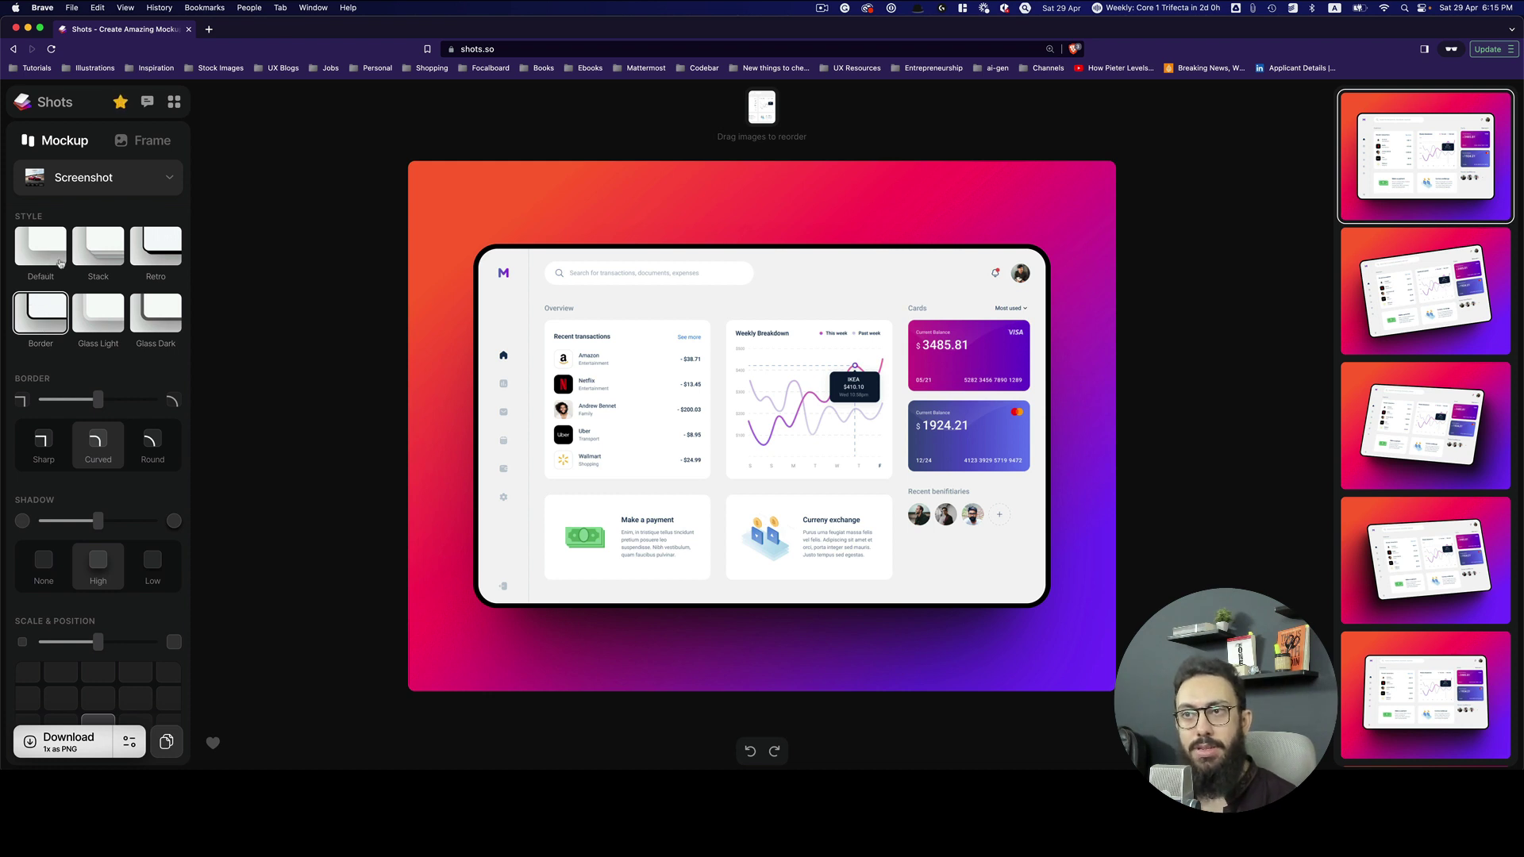
{"action": "left_click", "coordinate": [86, 256]}
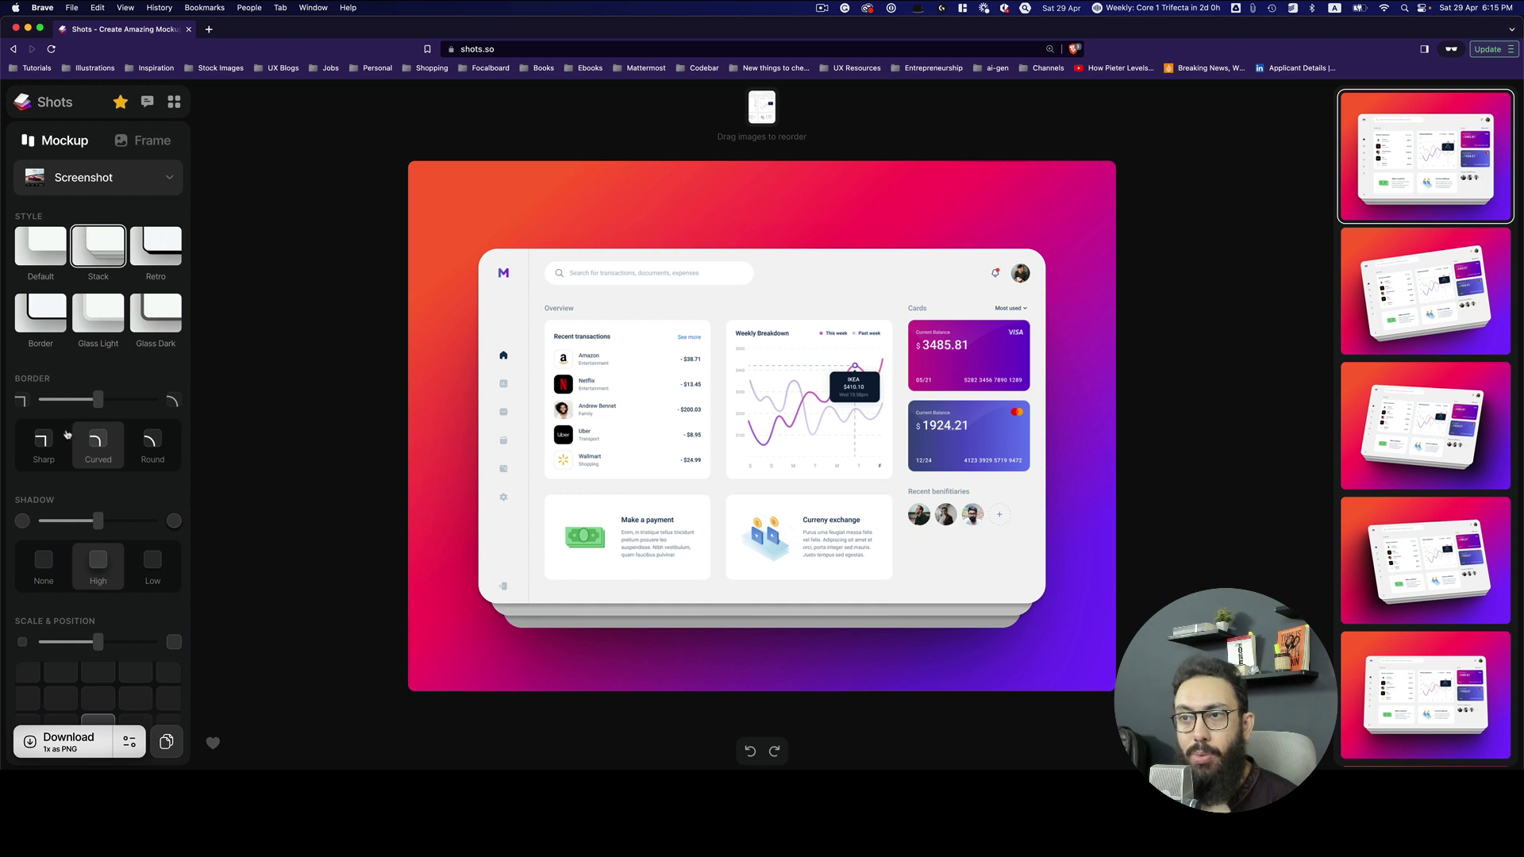
Test sharp and curved corners, then reduce the rounding to a slight radius.
{"action": "left_click", "coordinate": [55, 450]}
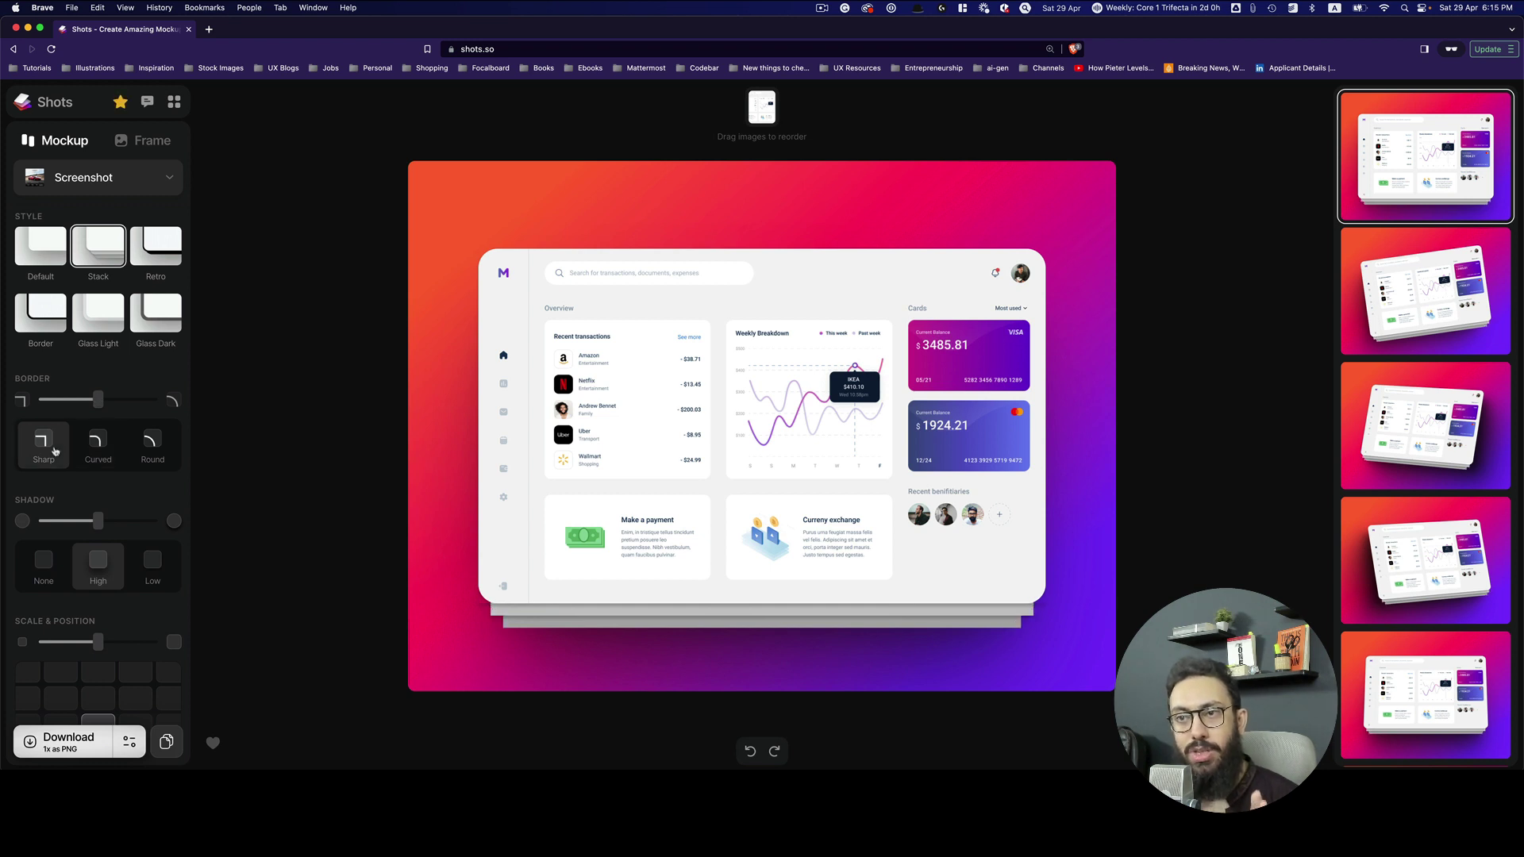
{"action": "left_click", "coordinate": [103, 444]}
{"action": "left_click_drag", "start_coordinate": [97, 400], "coordinate": [56, 401]}
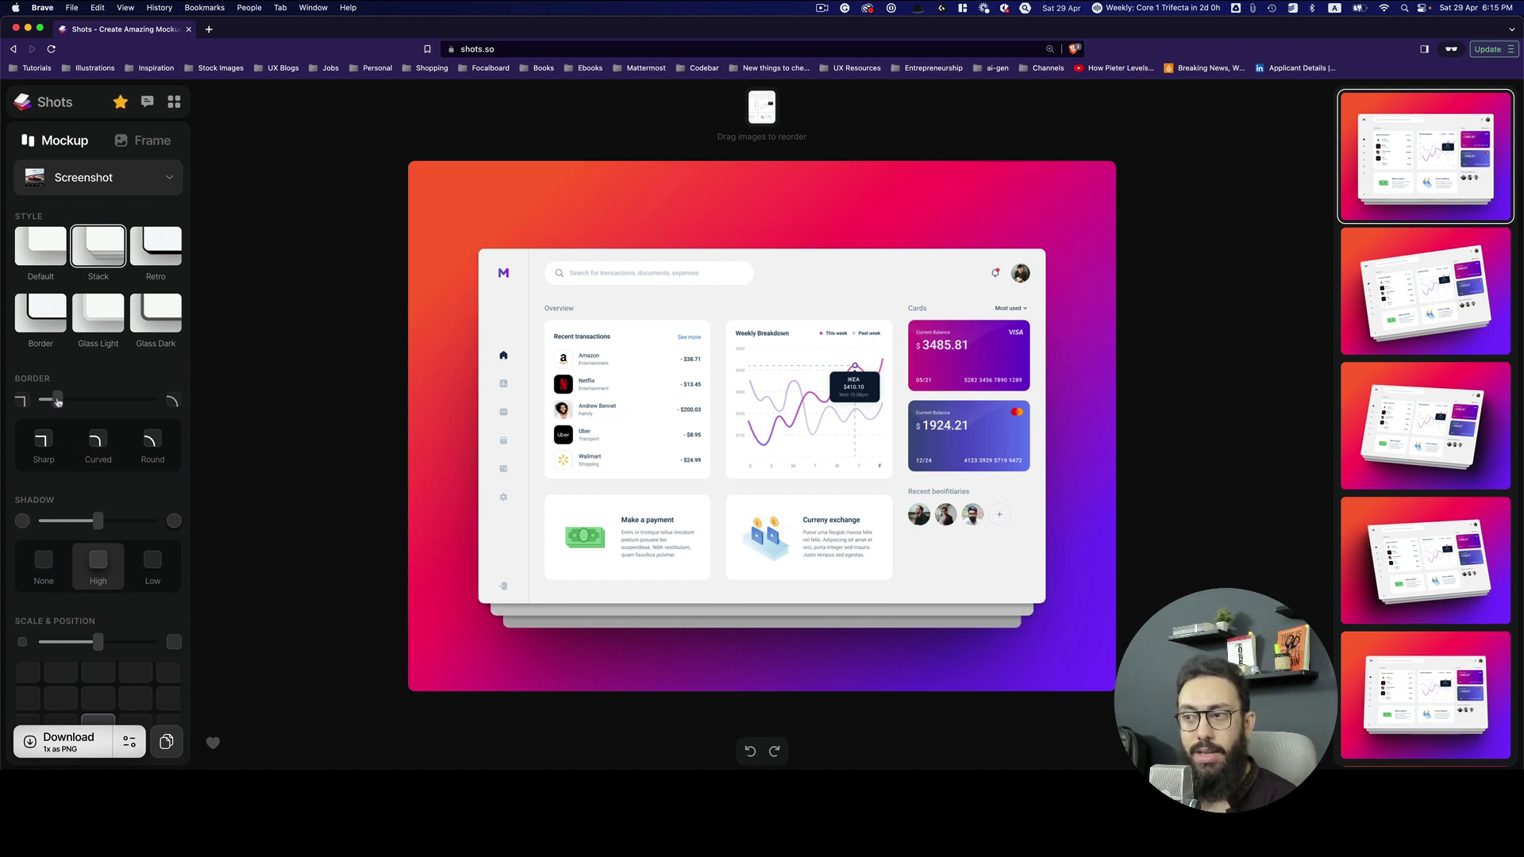
{"action": "scroll", "coordinate": [79, 400], "scroll_direction": "down", "scroll_amount": 2}
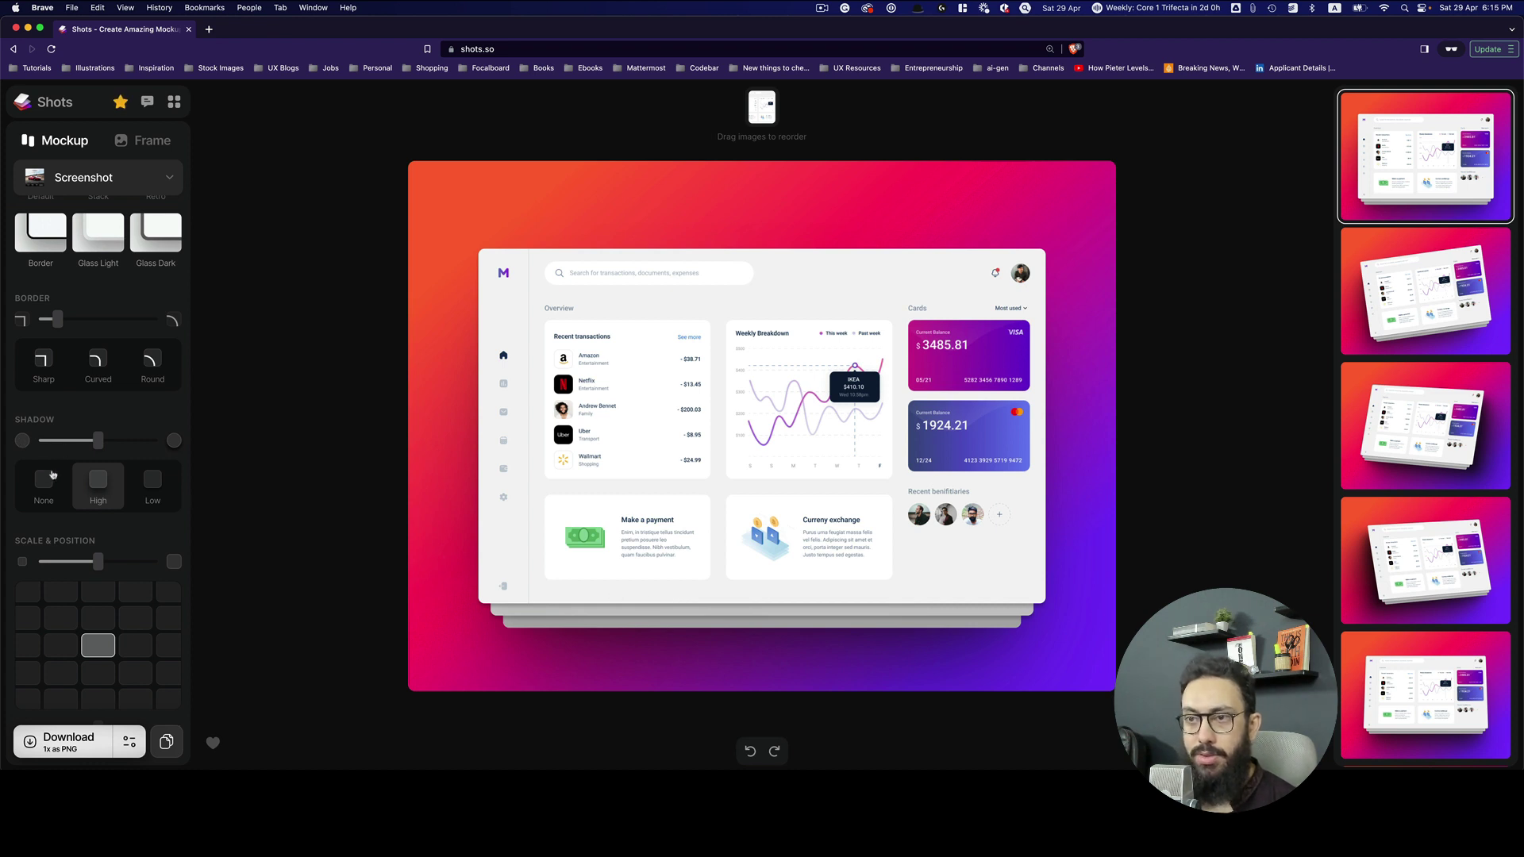
Replace the mockup shadow with a soft low shadow at lighter intensity.
{"action": "left_click", "coordinate": [46, 481]}
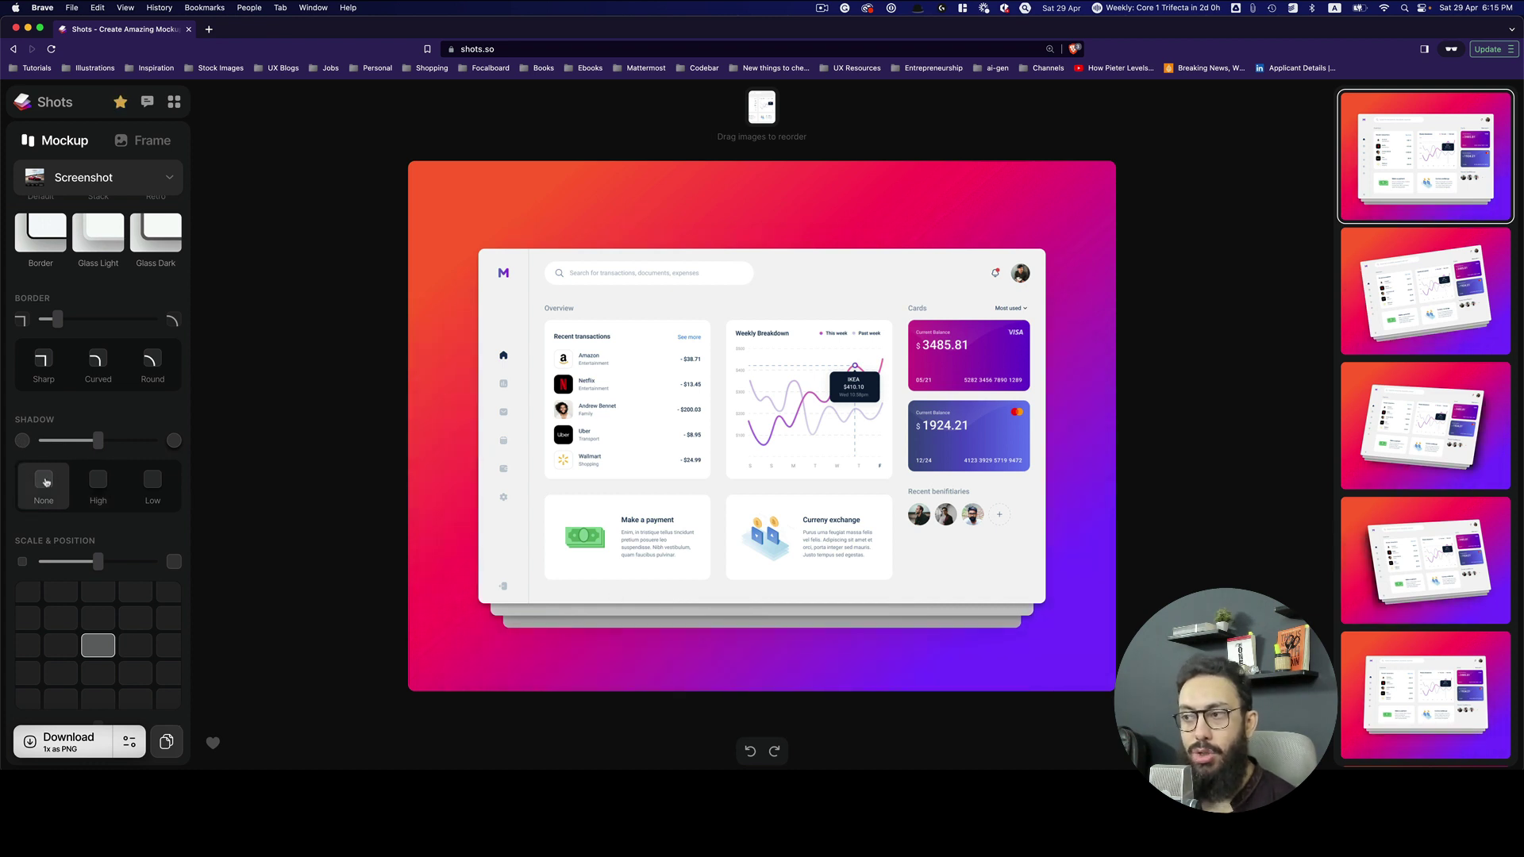
{"action": "left_click", "coordinate": [147, 491]}
{"action": "mouse_move", "coordinate": [98, 442]}
{"action": "left_mouse_down"}
{"action": "mouse_move", "coordinate": [53, 441]}
{"action": "mouse_move", "coordinate": [110, 442]}
{"action": "left_mouse_up"}
Try lower, bottom and left positions, then recentre the mockup and nudge it slightly up.
{"action": "scroll", "coordinate": [92, 444], "scroll_direction": "down", "scroll_amount": 3}
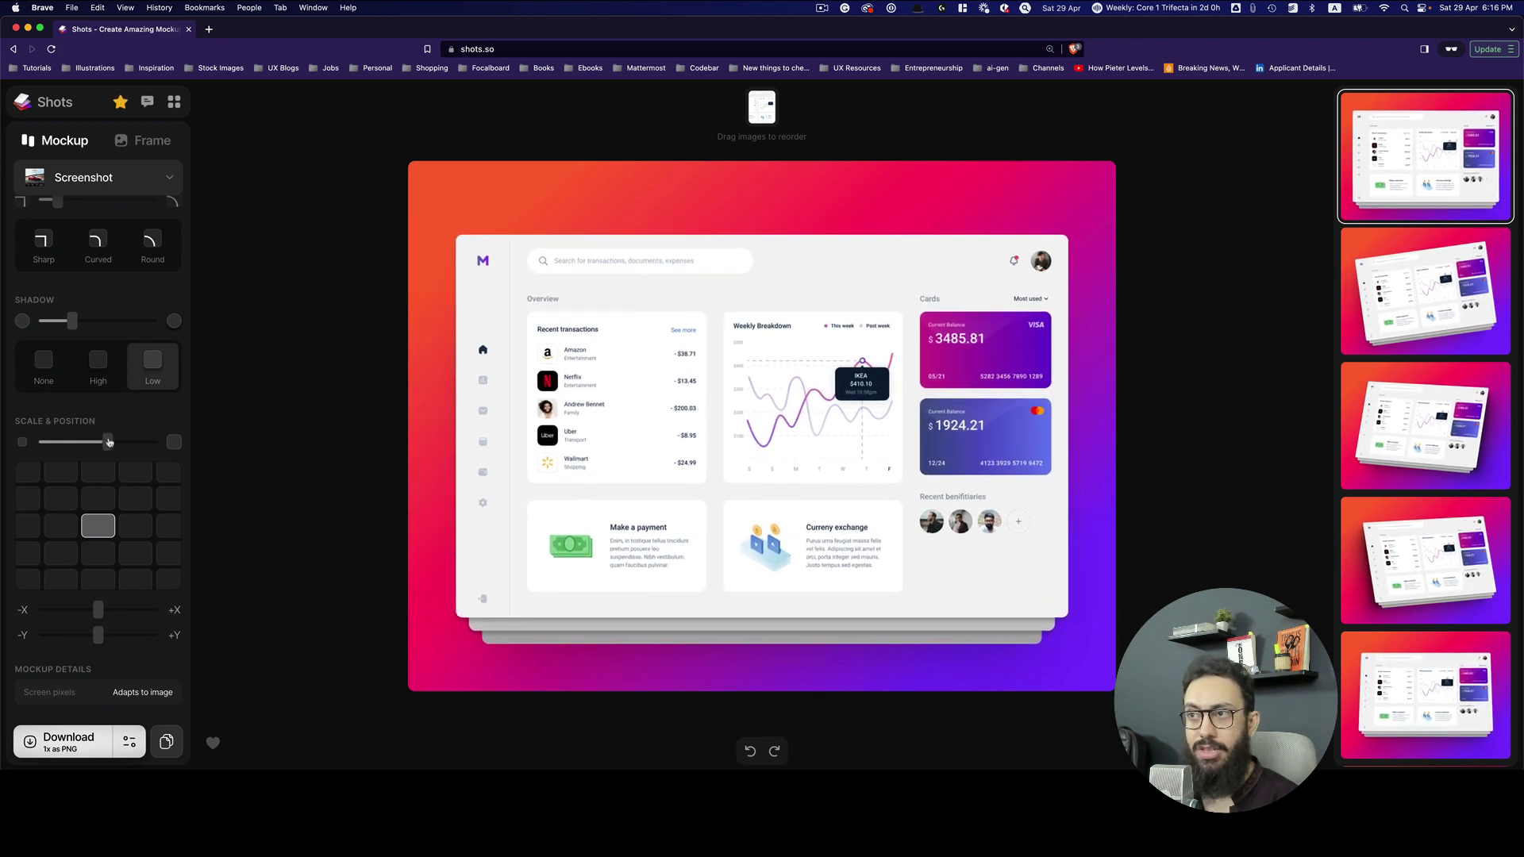
{"action": "left_click", "coordinate": [96, 500]}
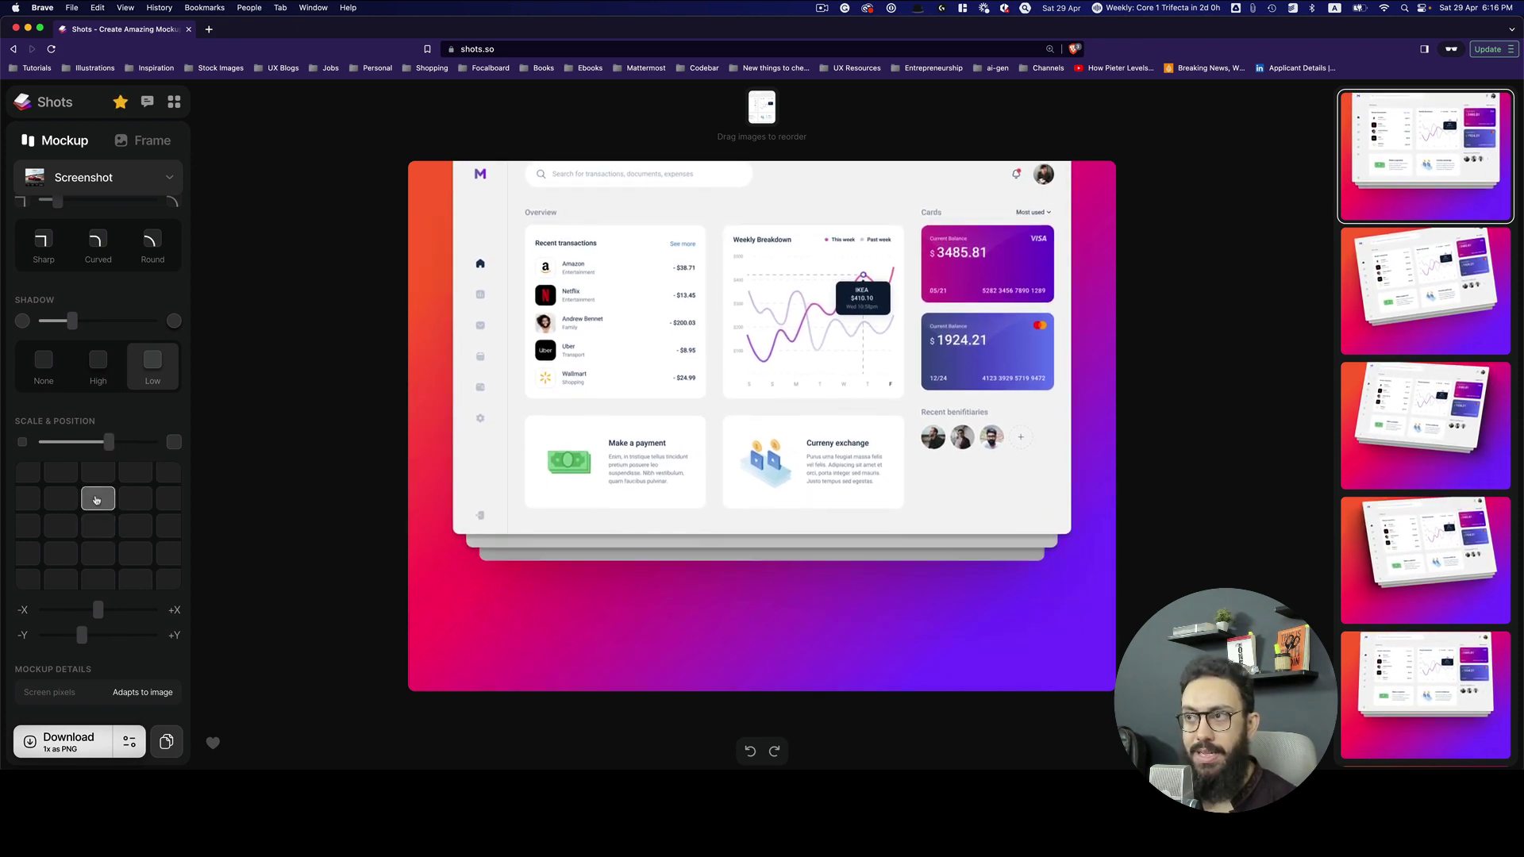
{"action": "left_click", "coordinate": [97, 558]}
{"action": "left_click", "coordinate": [98, 578]}
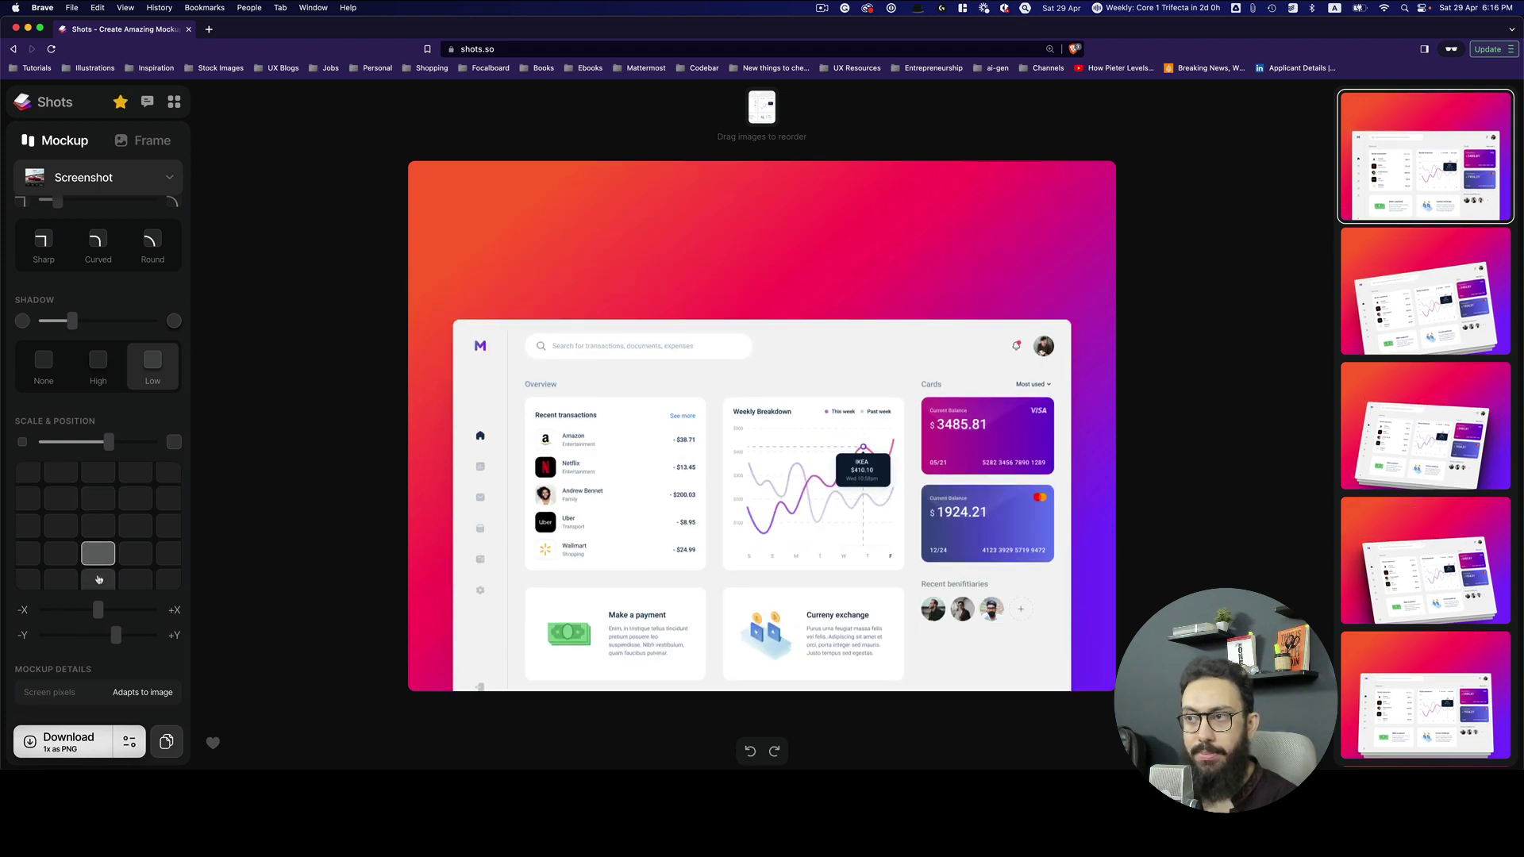
{"action": "left_click", "coordinate": [96, 529]}
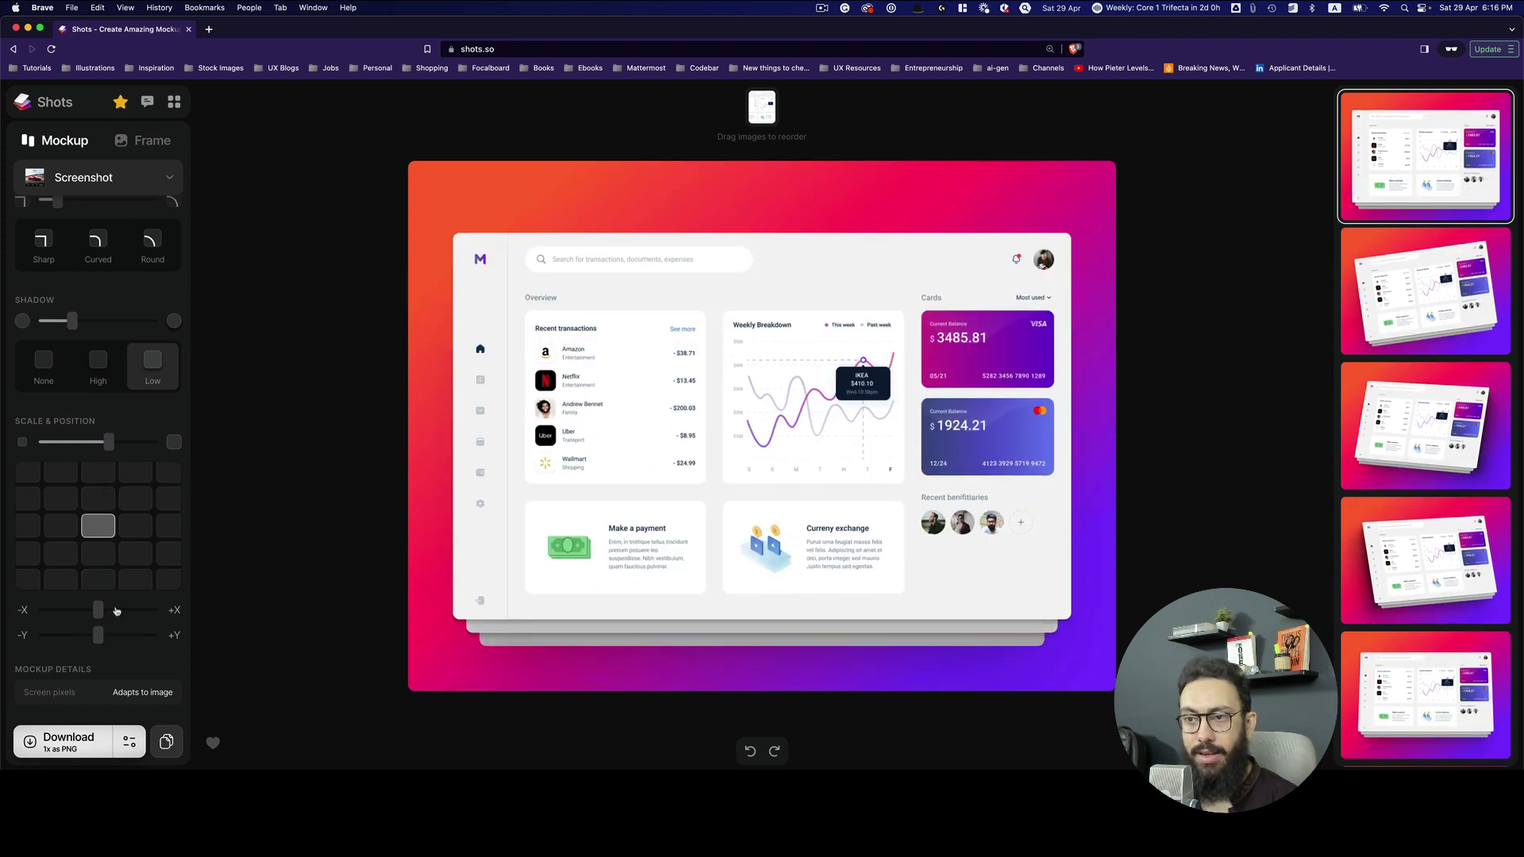
{"action": "left_click_drag", "start_coordinate": [101, 609], "coordinate": [47, 610]}
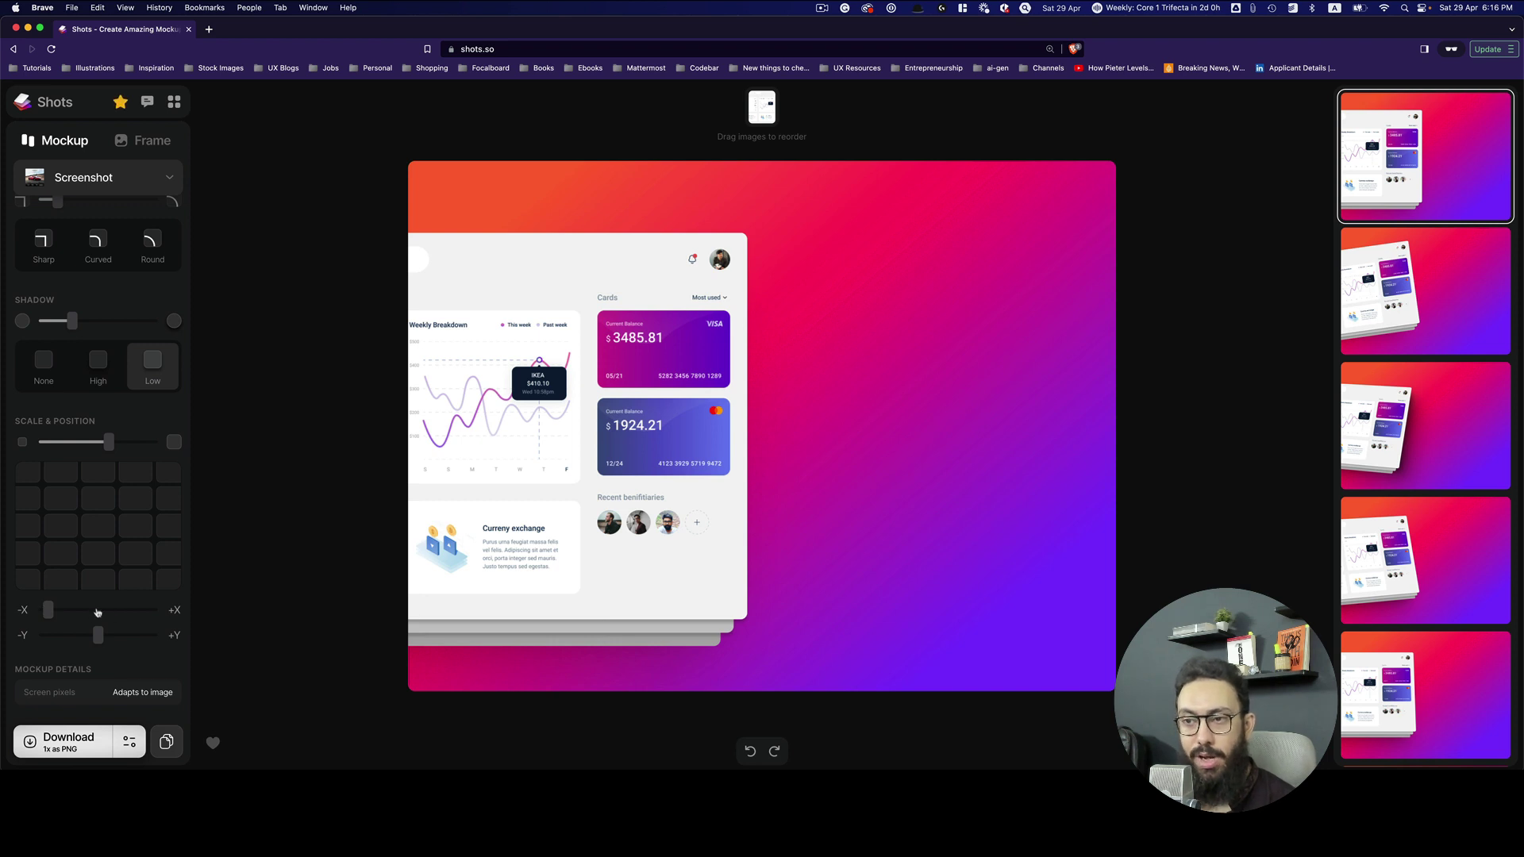
{"action": "left_click", "coordinate": [97, 611]}
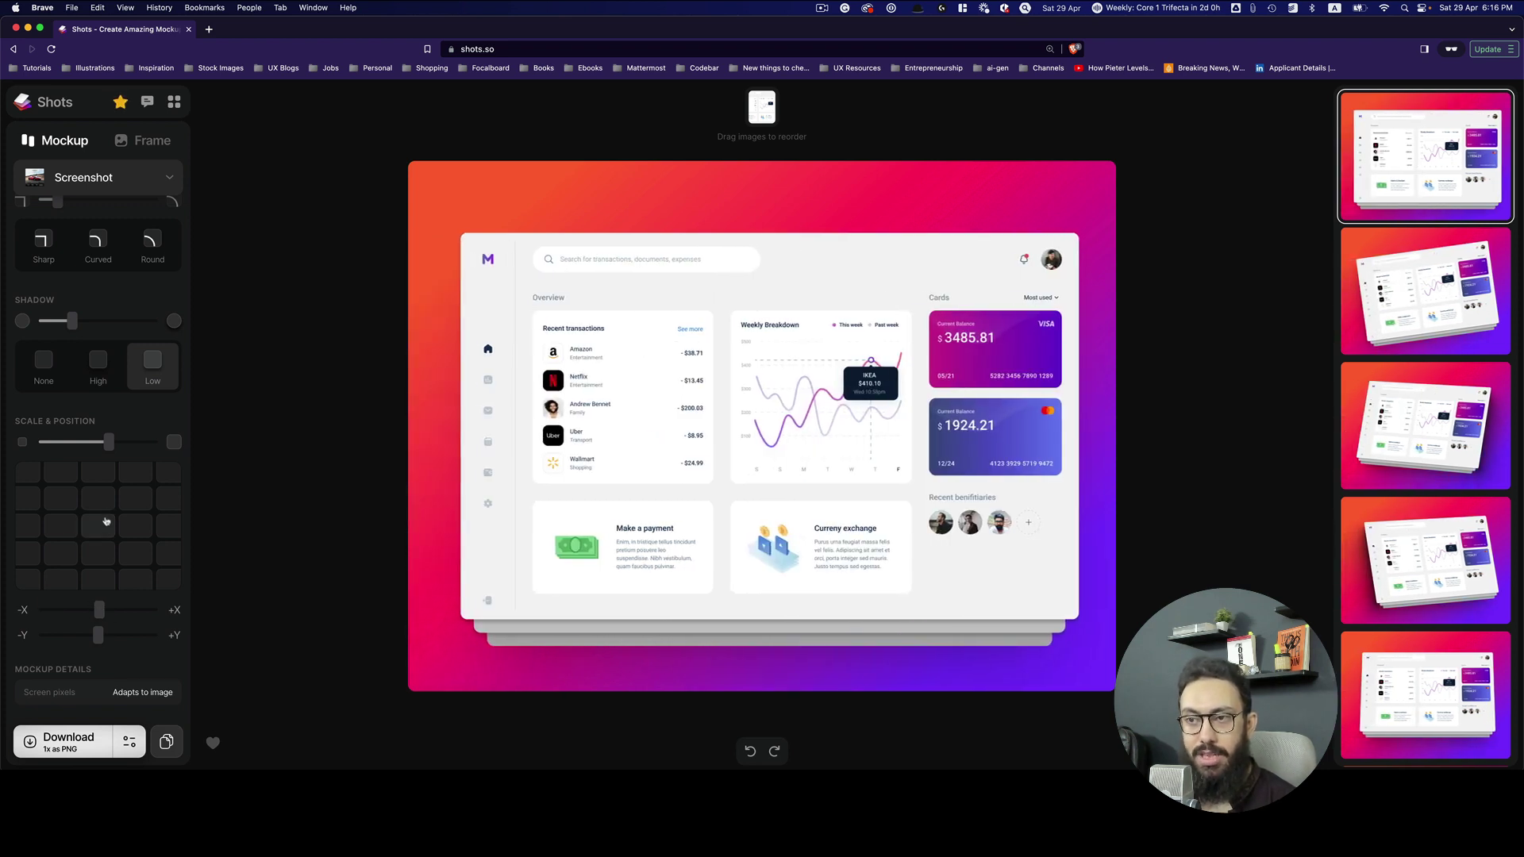
{"action": "left_click_drag", "start_coordinate": [98, 635], "coordinate": [96, 632]}
{"action": "scroll", "coordinate": [92, 550], "scroll_direction": "down", "scroll_amount": 1}
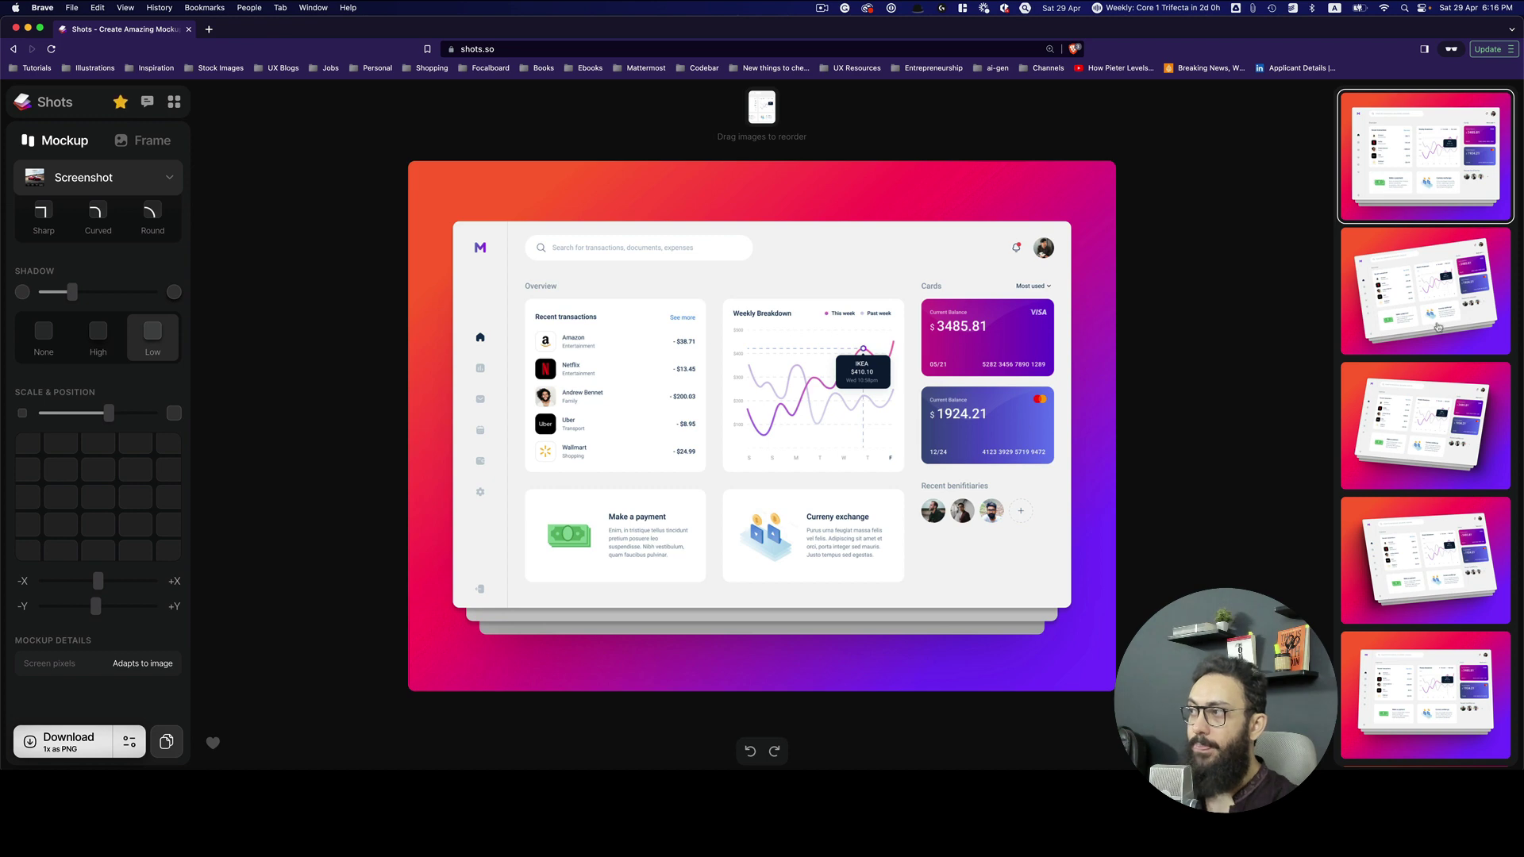
Try two tilted perspective presets, then pick the flat front view and nudge it slightly lower.
{"action": "left_click", "coordinate": [1432, 313]}
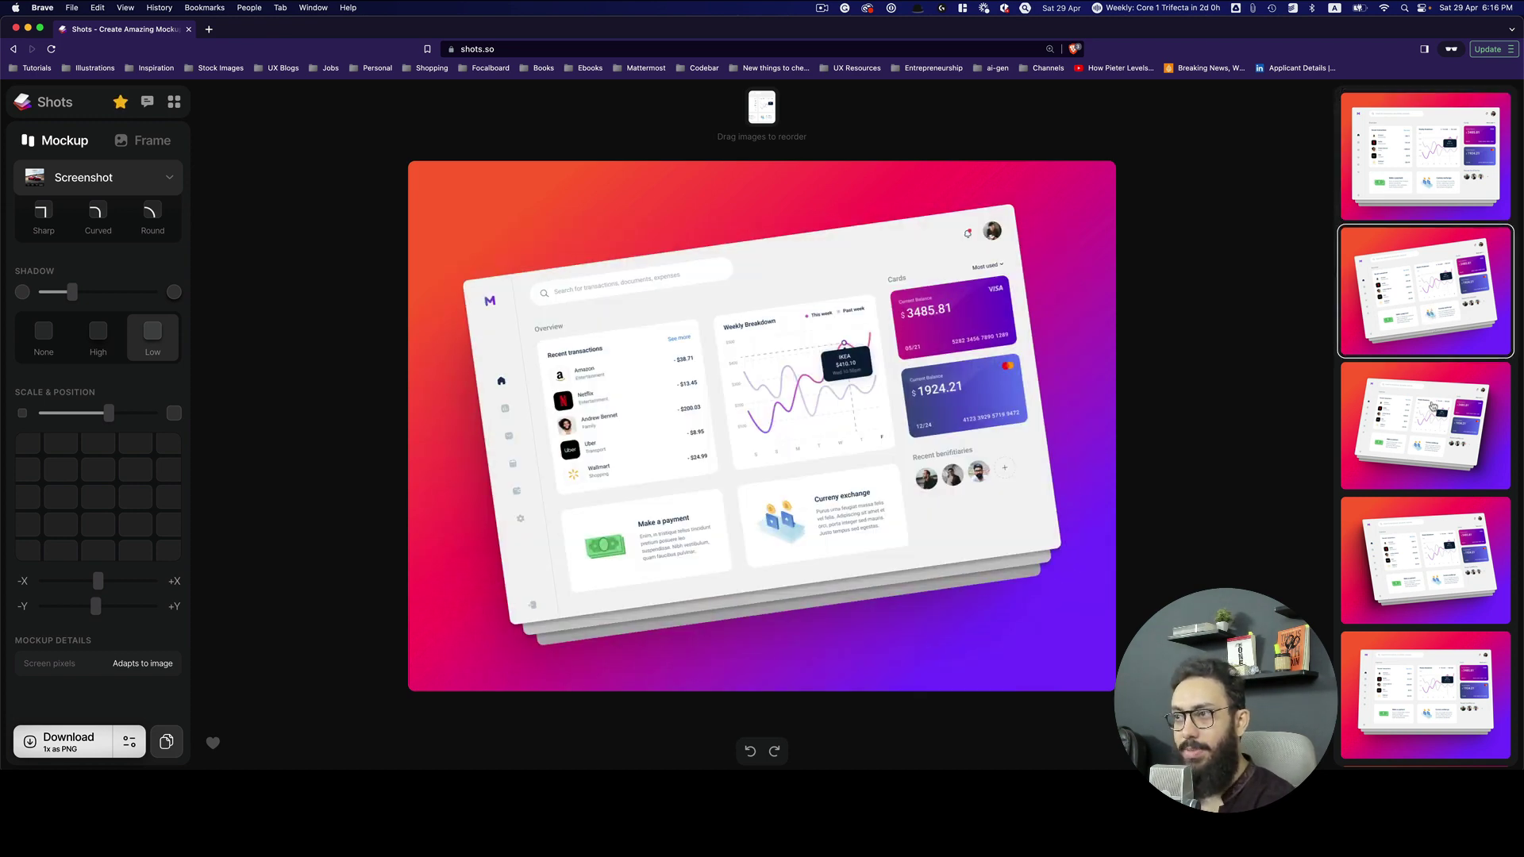
{"action": "left_click", "coordinate": [1432, 406]}
{"action": "scroll", "coordinate": [1428, 476], "scroll_direction": "down", "scroll_amount": 2}
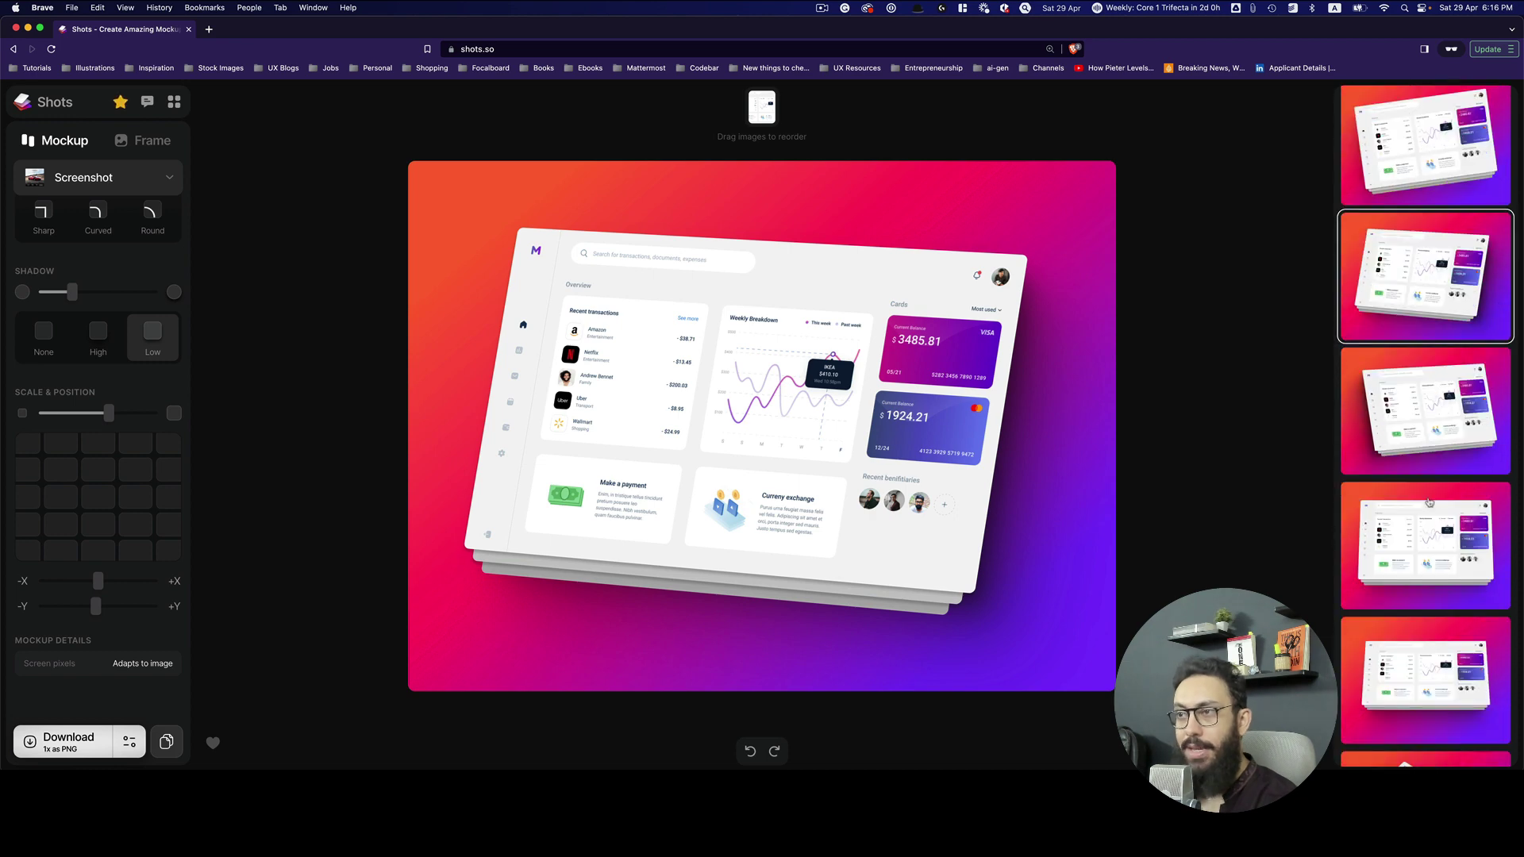
{"action": "left_click", "coordinate": [1428, 502]}
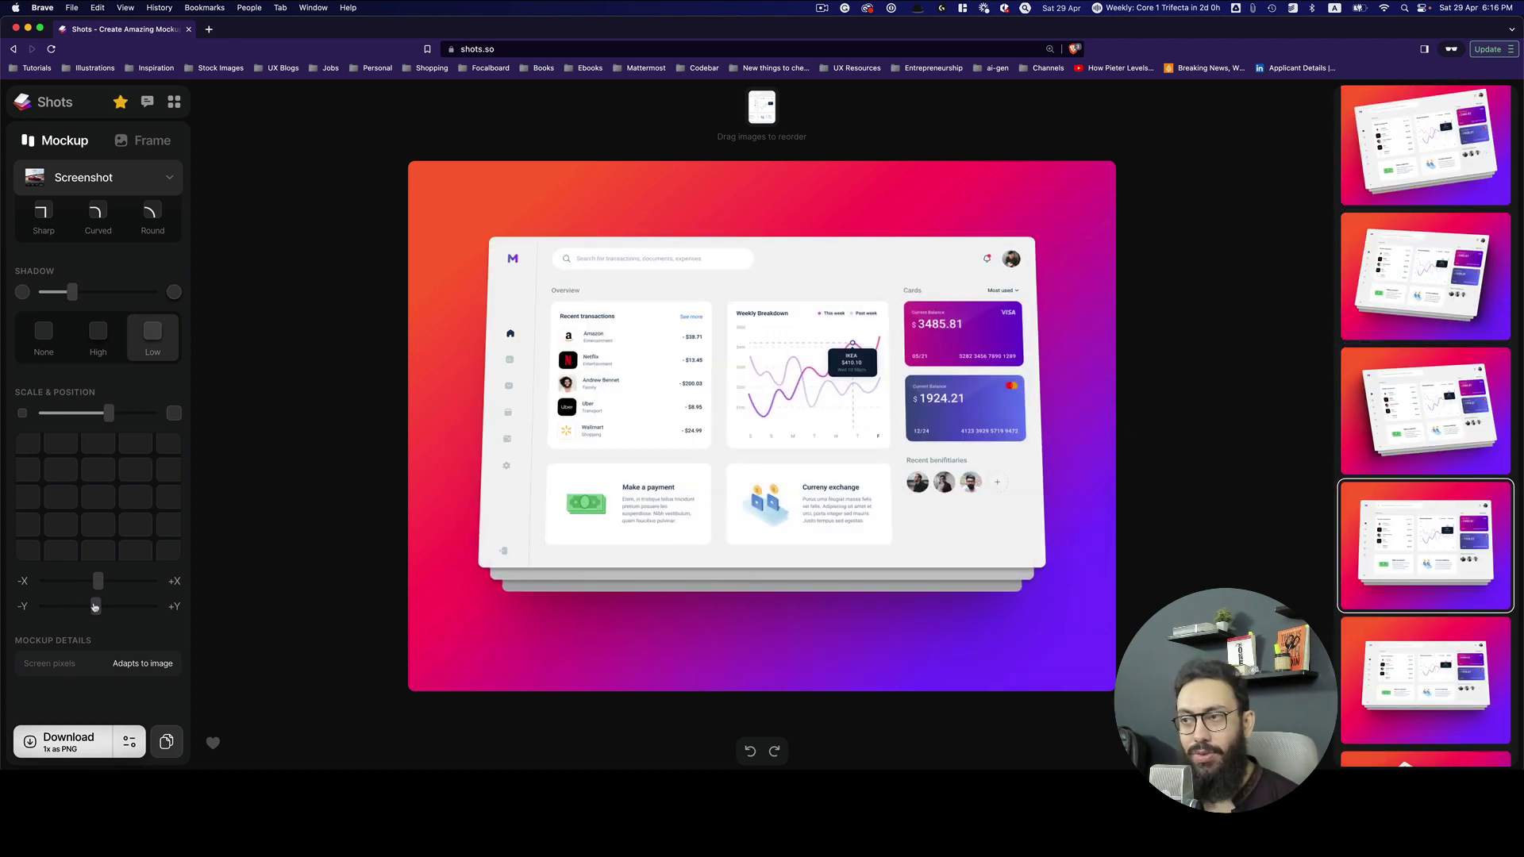
{"action": "left_click_drag", "start_coordinate": [101, 607], "coordinate": [98, 608]}
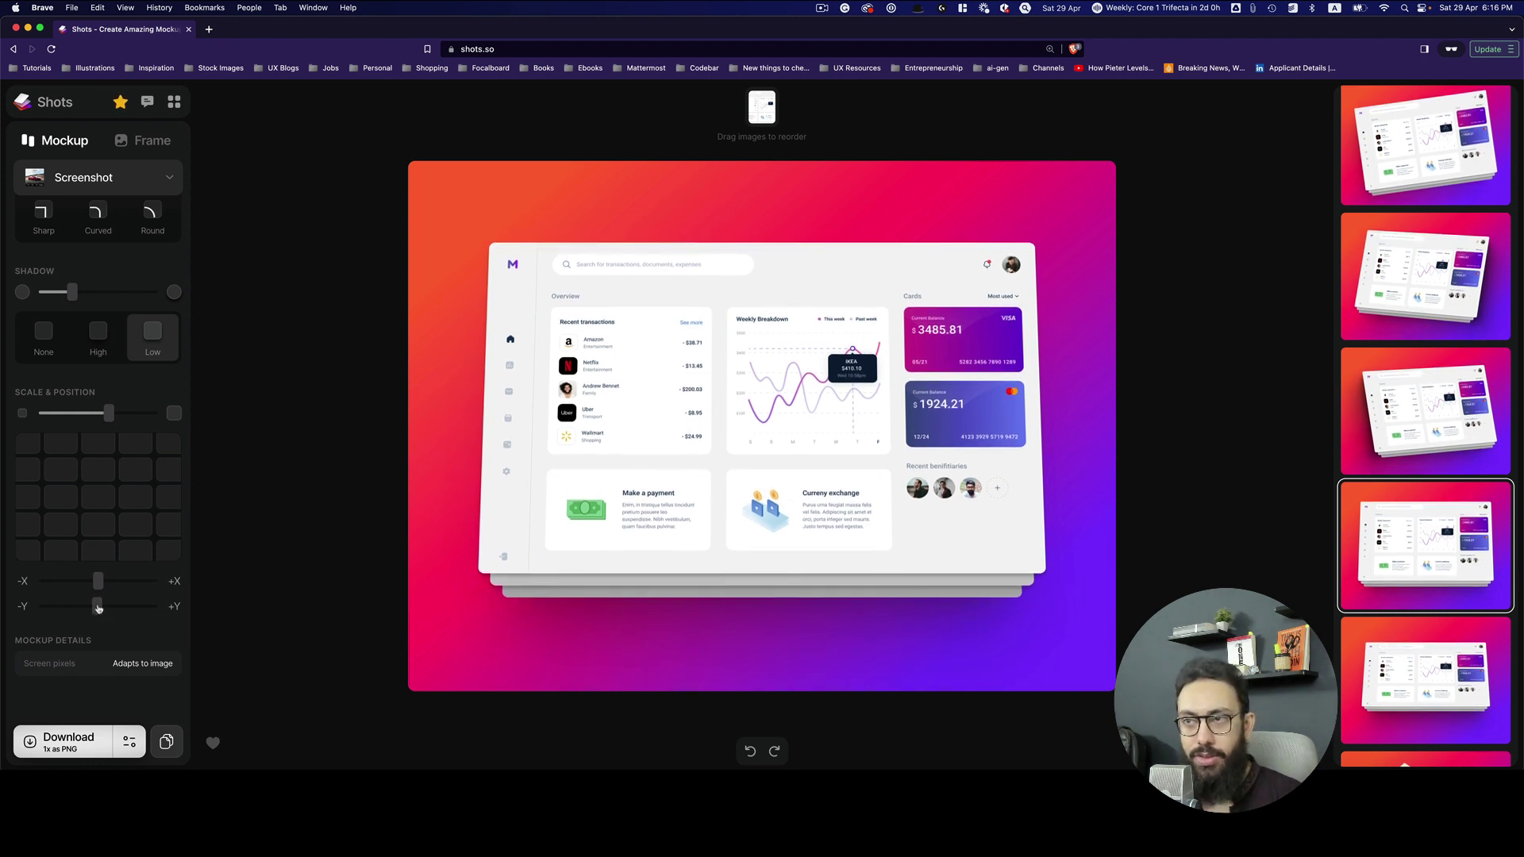
{"action": "scroll", "coordinate": [147, 314], "scroll_direction": "up", "scroll_amount": 3}
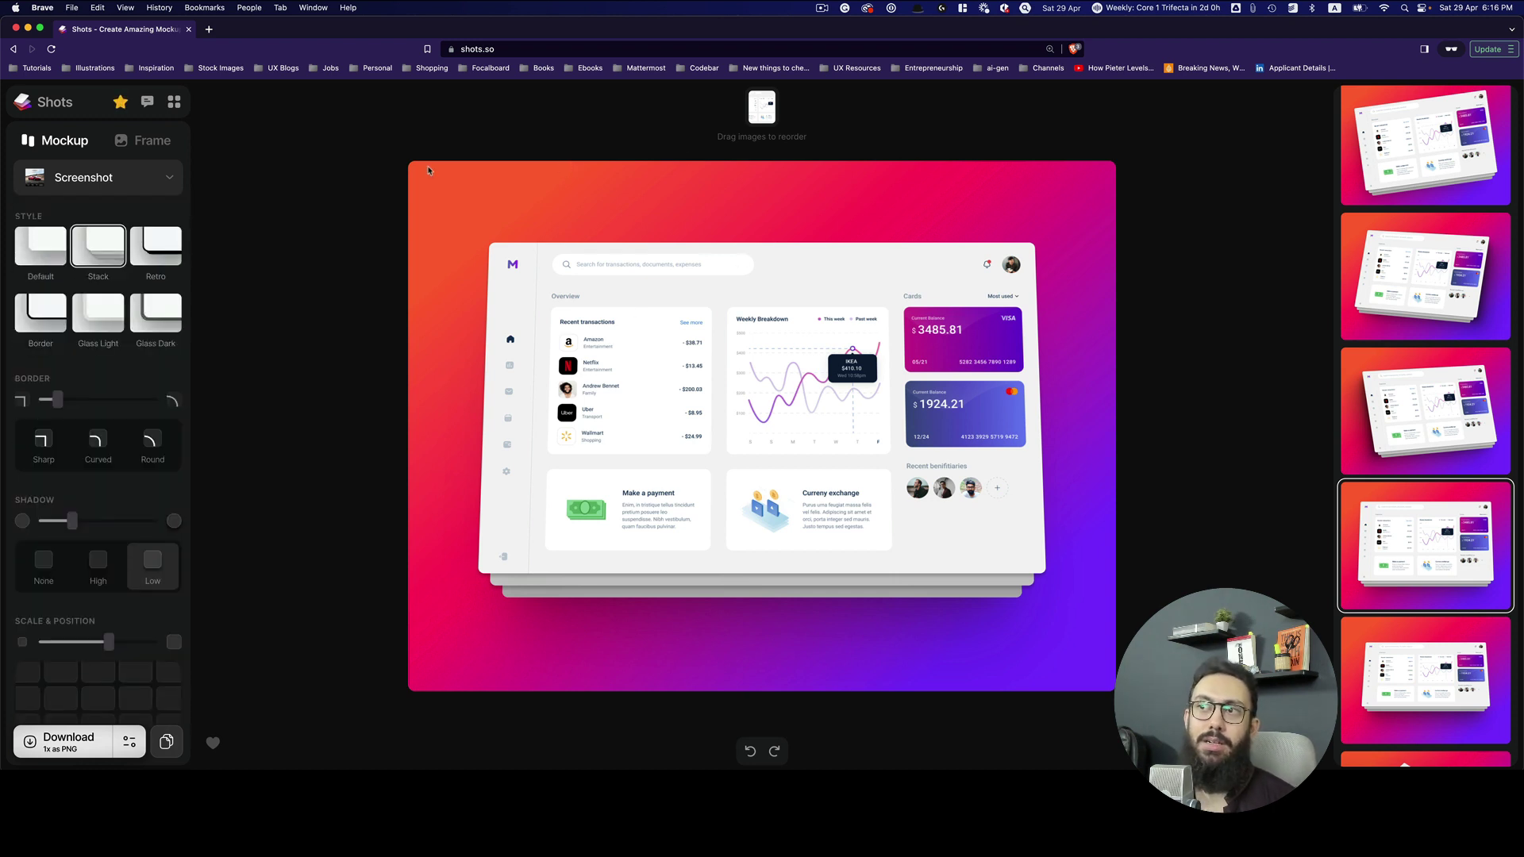
In the Frame settings, test grain noise and glance at the canvas size options.
{"action": "left_click", "coordinate": [163, 142]}
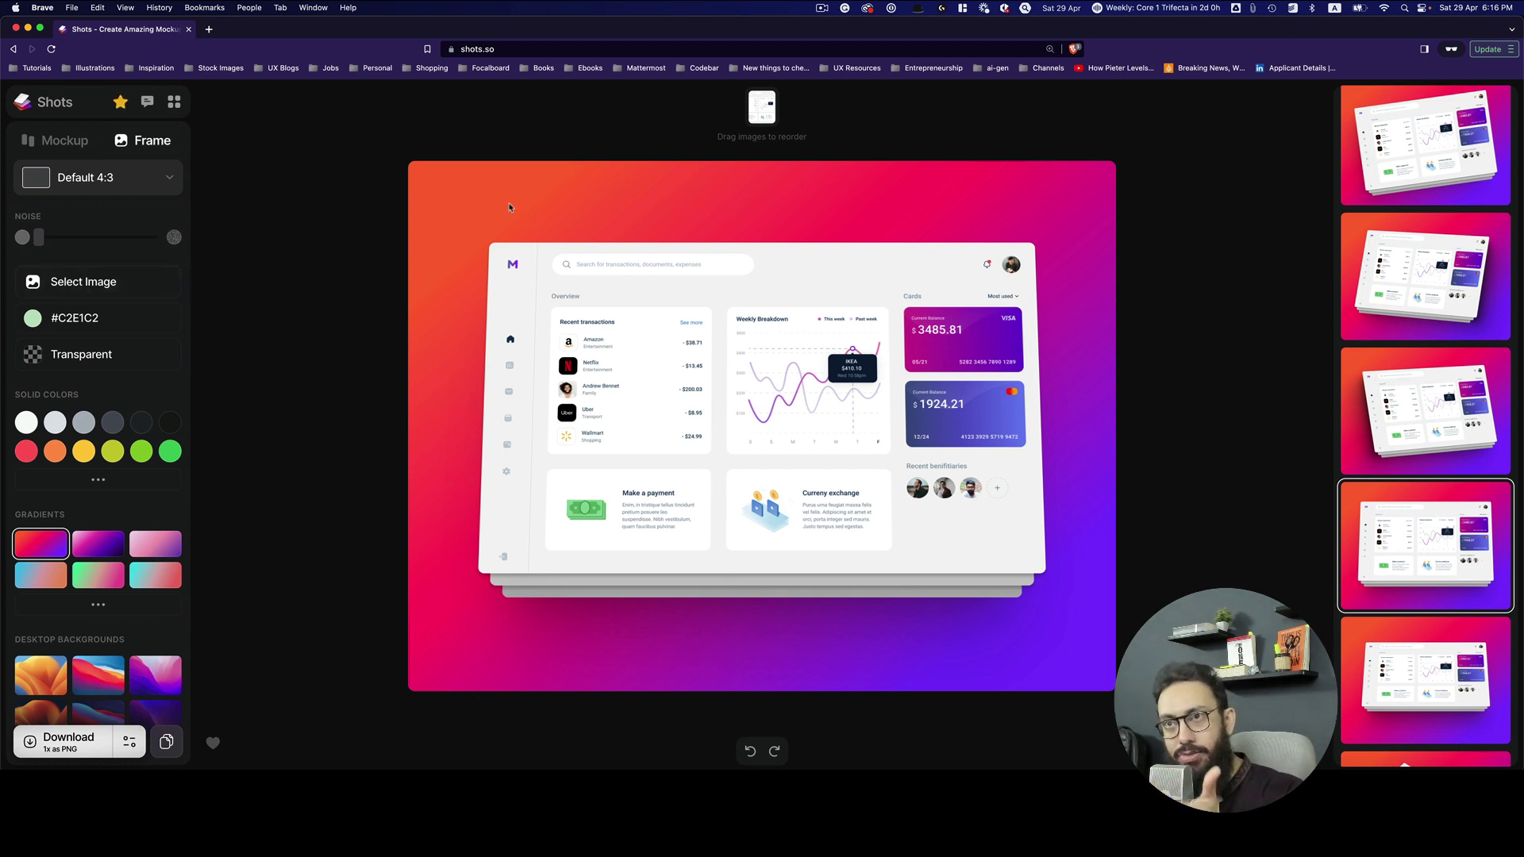
{"action": "left_click_drag", "start_coordinate": [64, 240], "coordinate": [23, 237]}
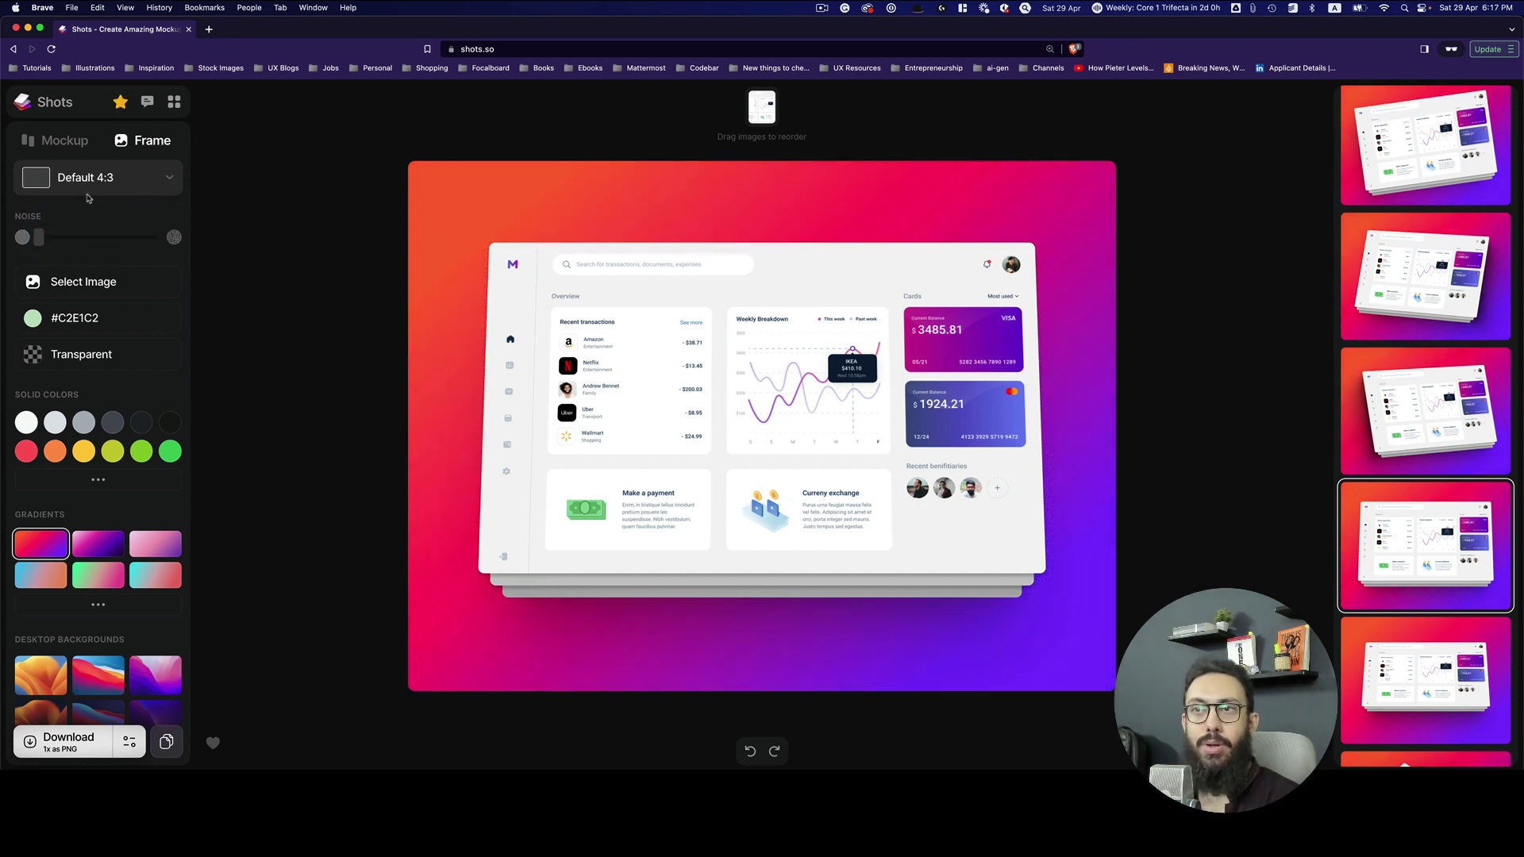
{"action": "left_click", "coordinate": [90, 188]}
{"action": "left_click", "coordinate": [91, 184]}
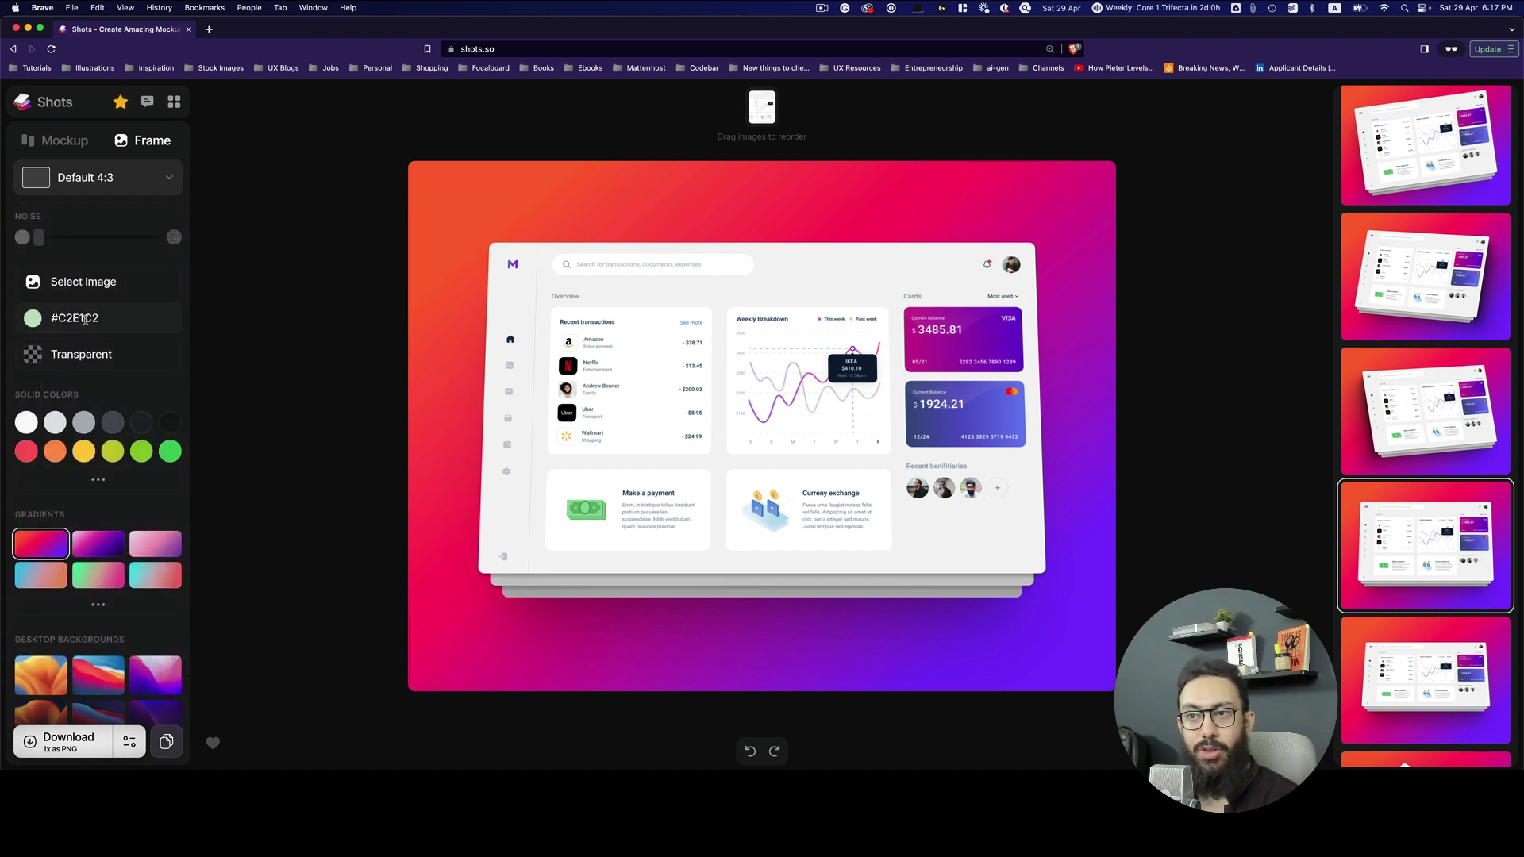
Try white, dark grey, red, purple and pink backgrounds, finishing on the magenta-purple gradient.
{"action": "left_click", "coordinate": [26, 424]}
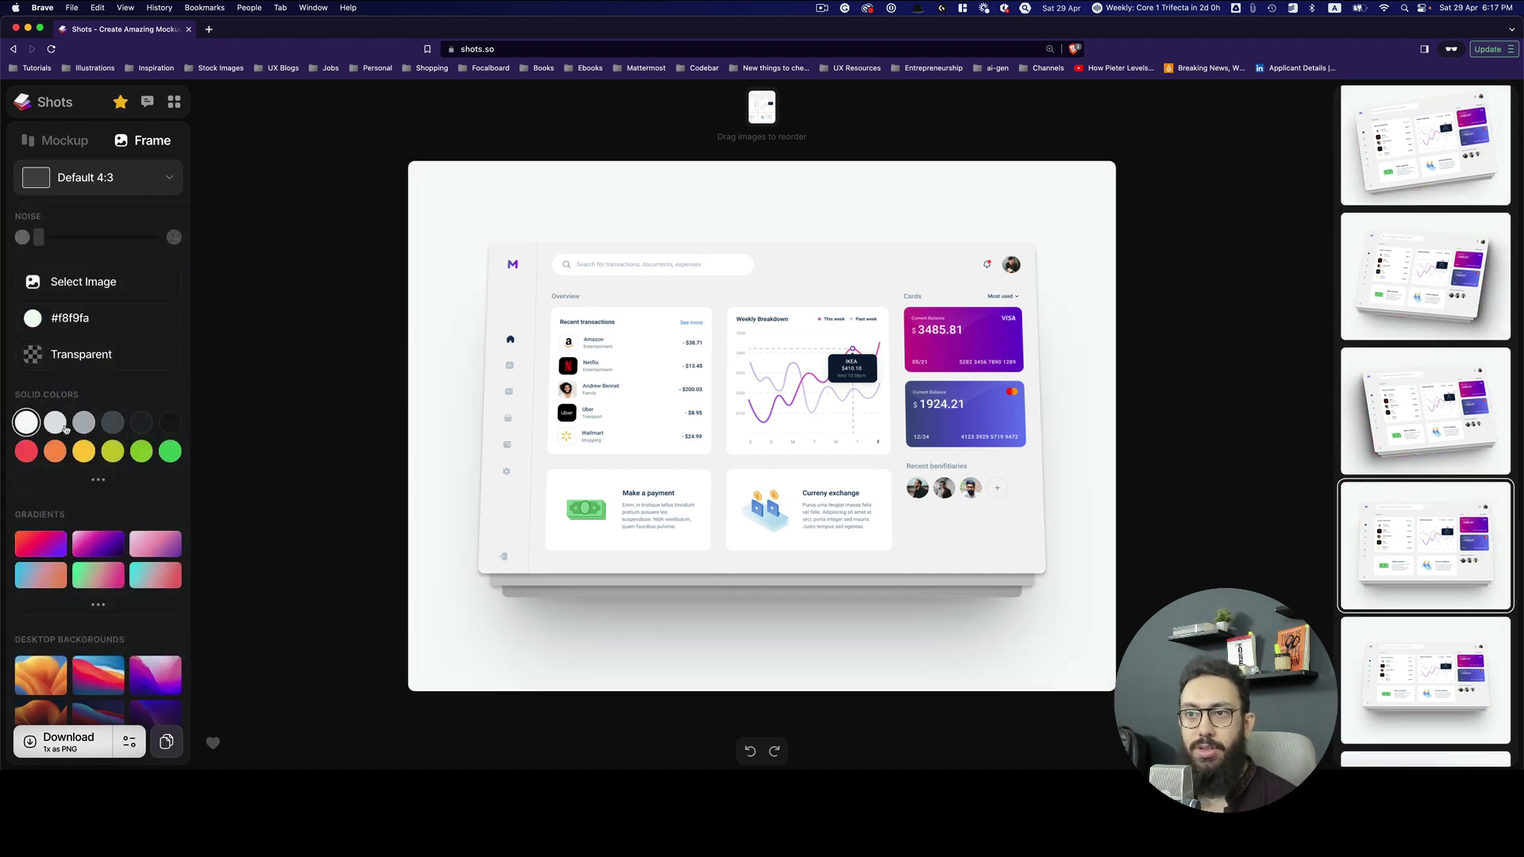
{"action": "left_click", "coordinate": [141, 423]}
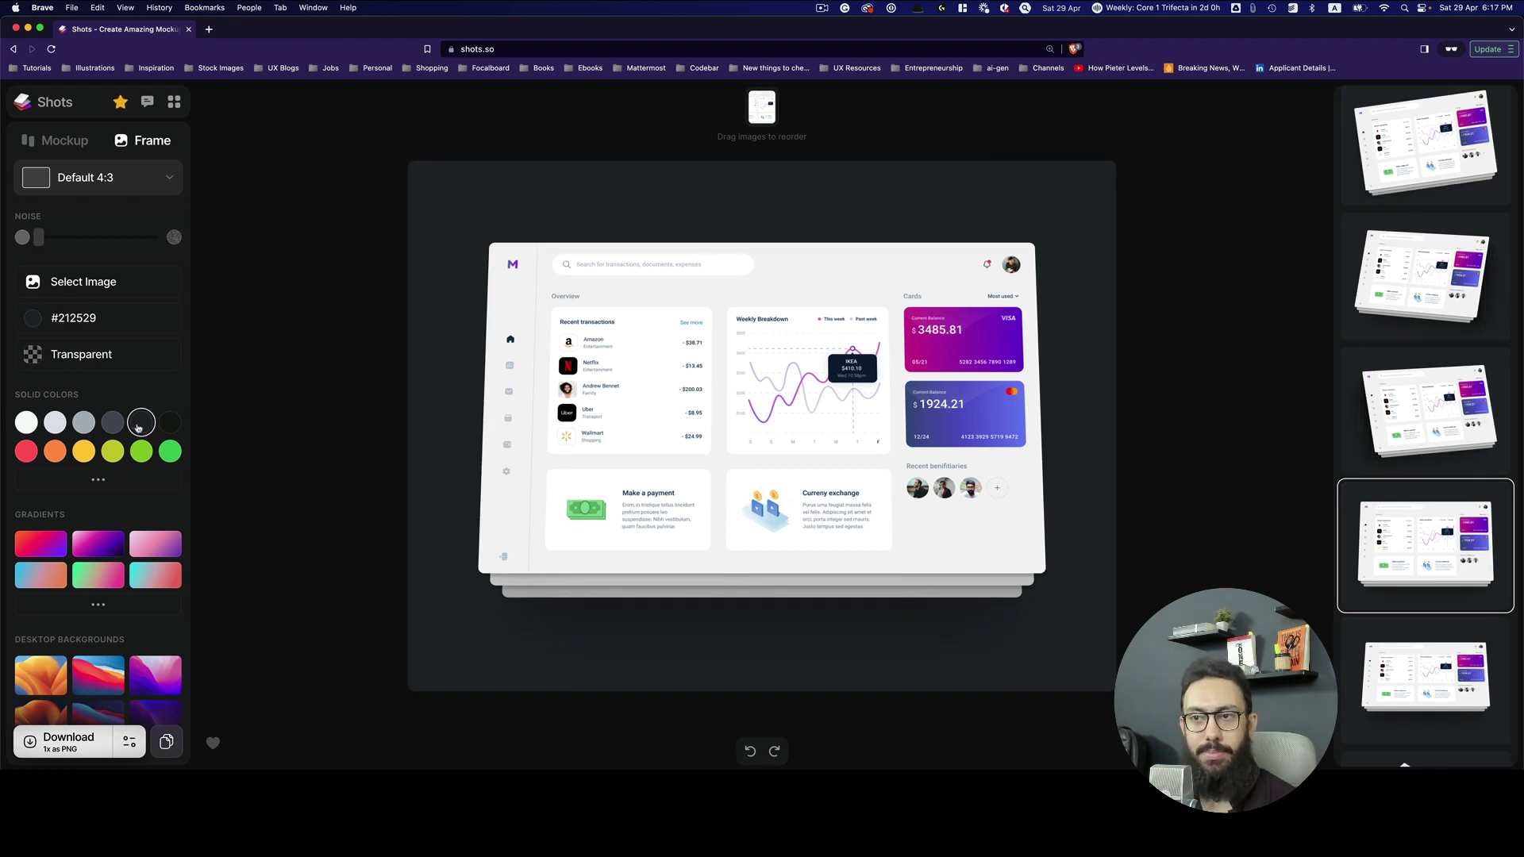
{"action": "scroll", "coordinate": [71, 500], "scroll_direction": "down", "scroll_amount": 2}
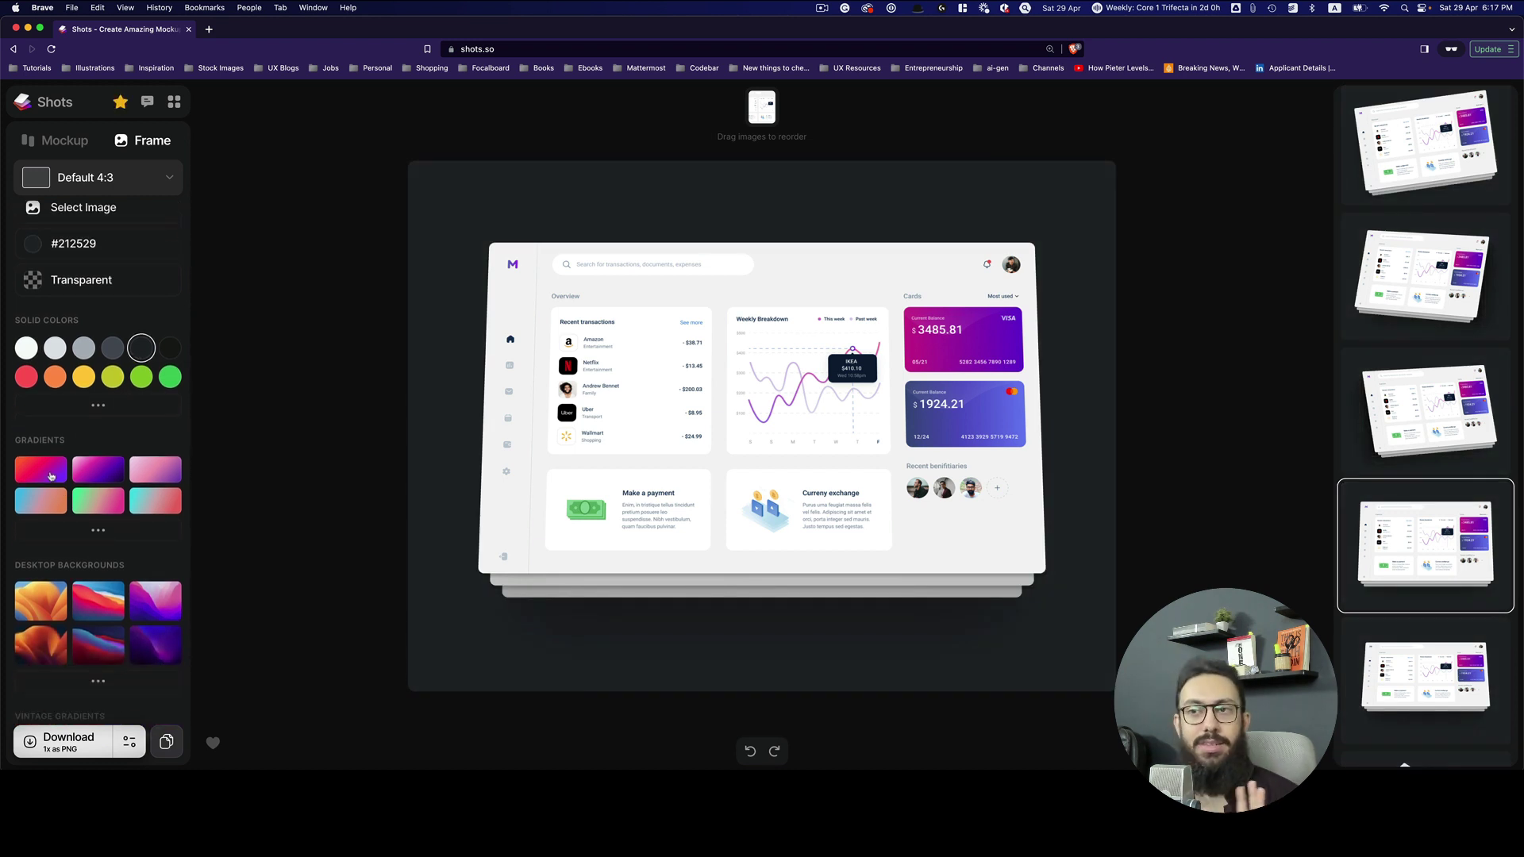
{"action": "left_click", "coordinate": [50, 474]}
{"action": "left_click", "coordinate": [89, 534]}
{"action": "left_click", "coordinate": [123, 475]}
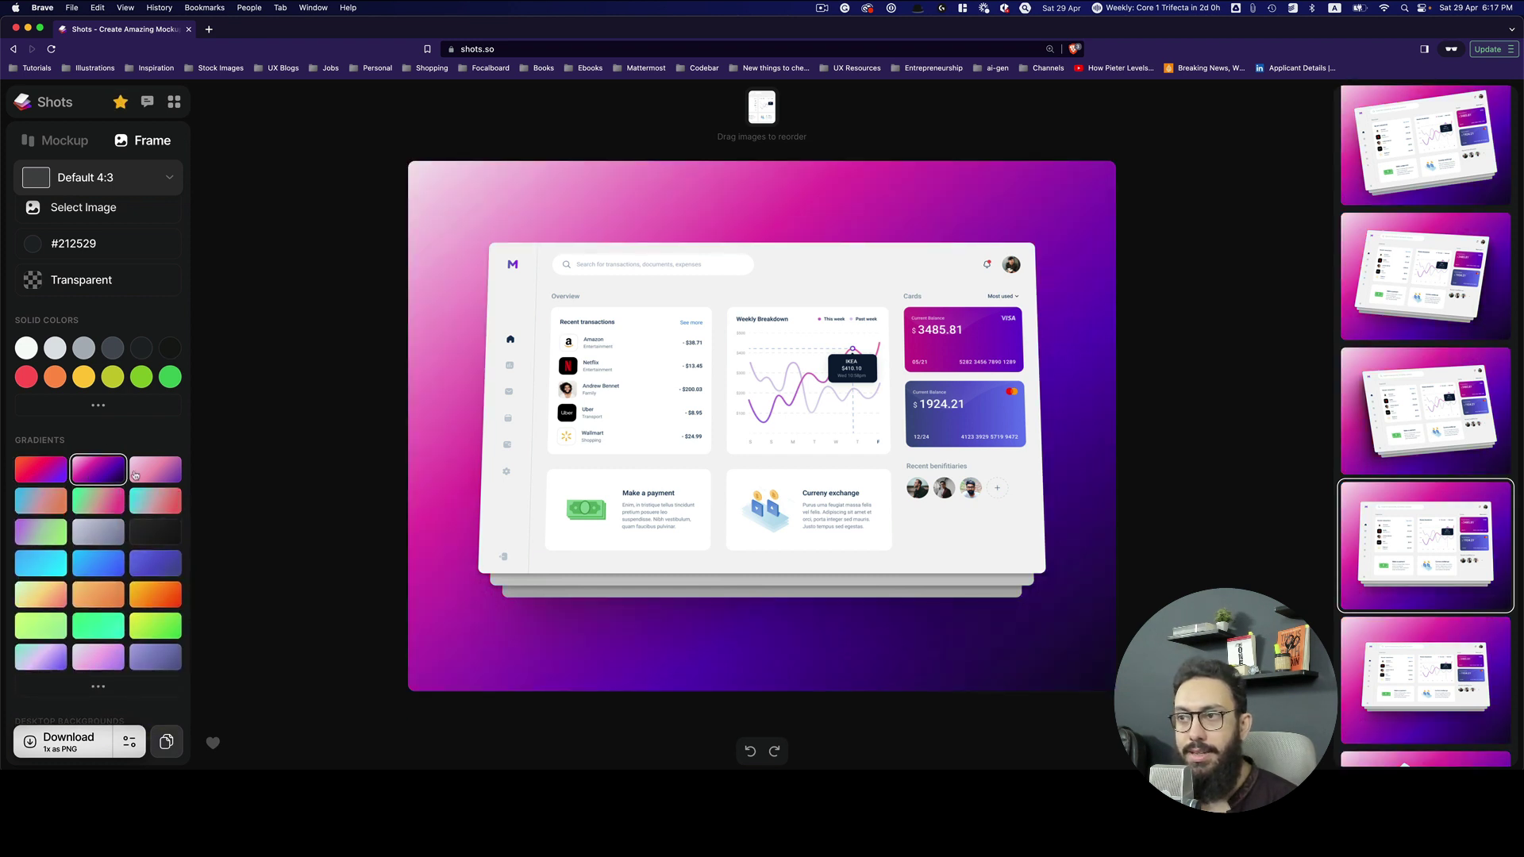
{"action": "left_click", "coordinate": [144, 475]}
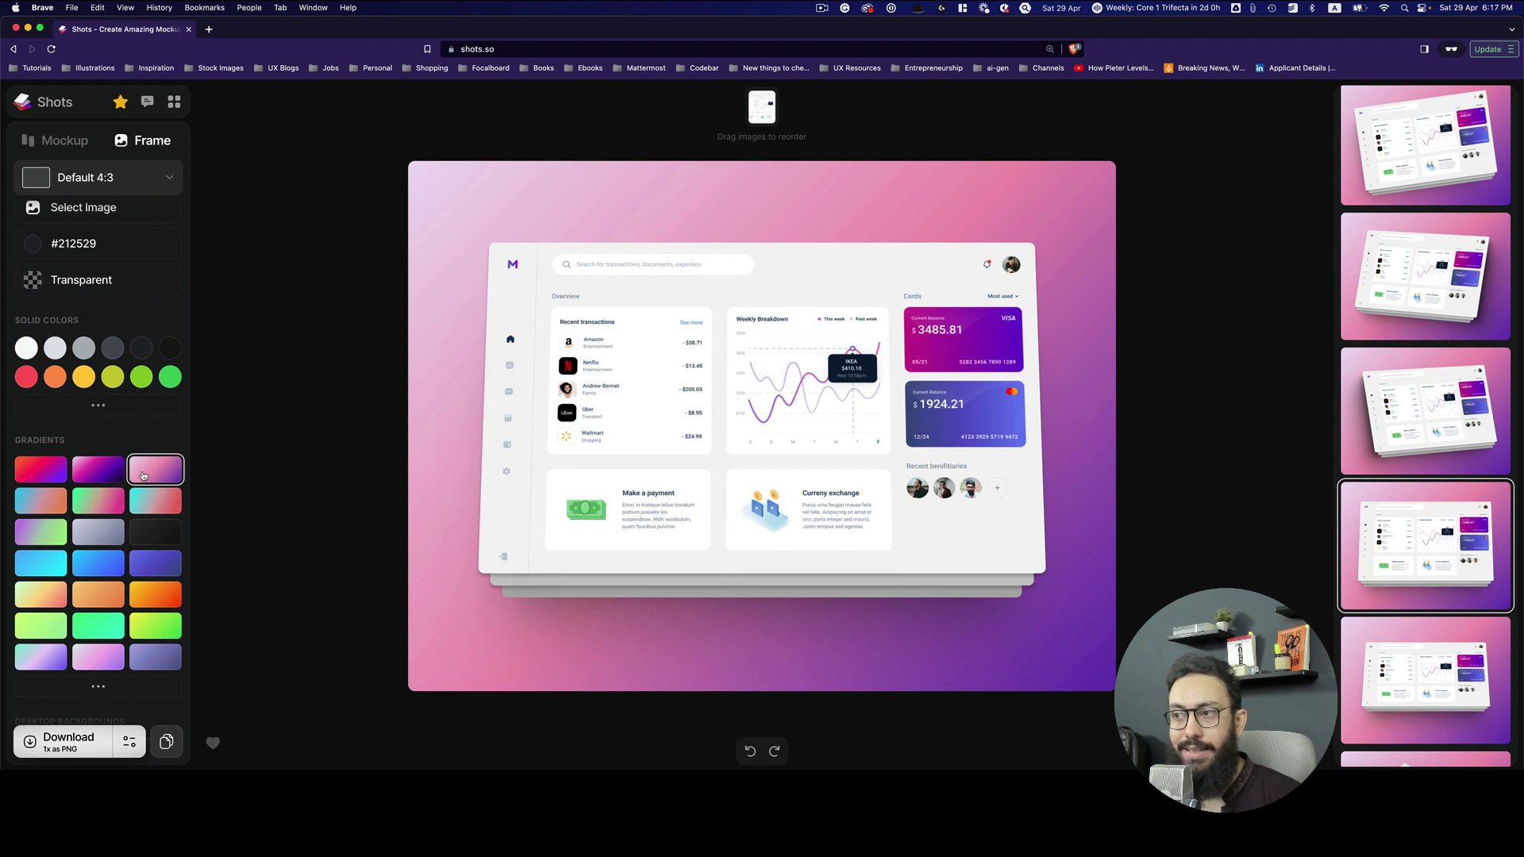
{"action": "left_click", "coordinate": [94, 687]}
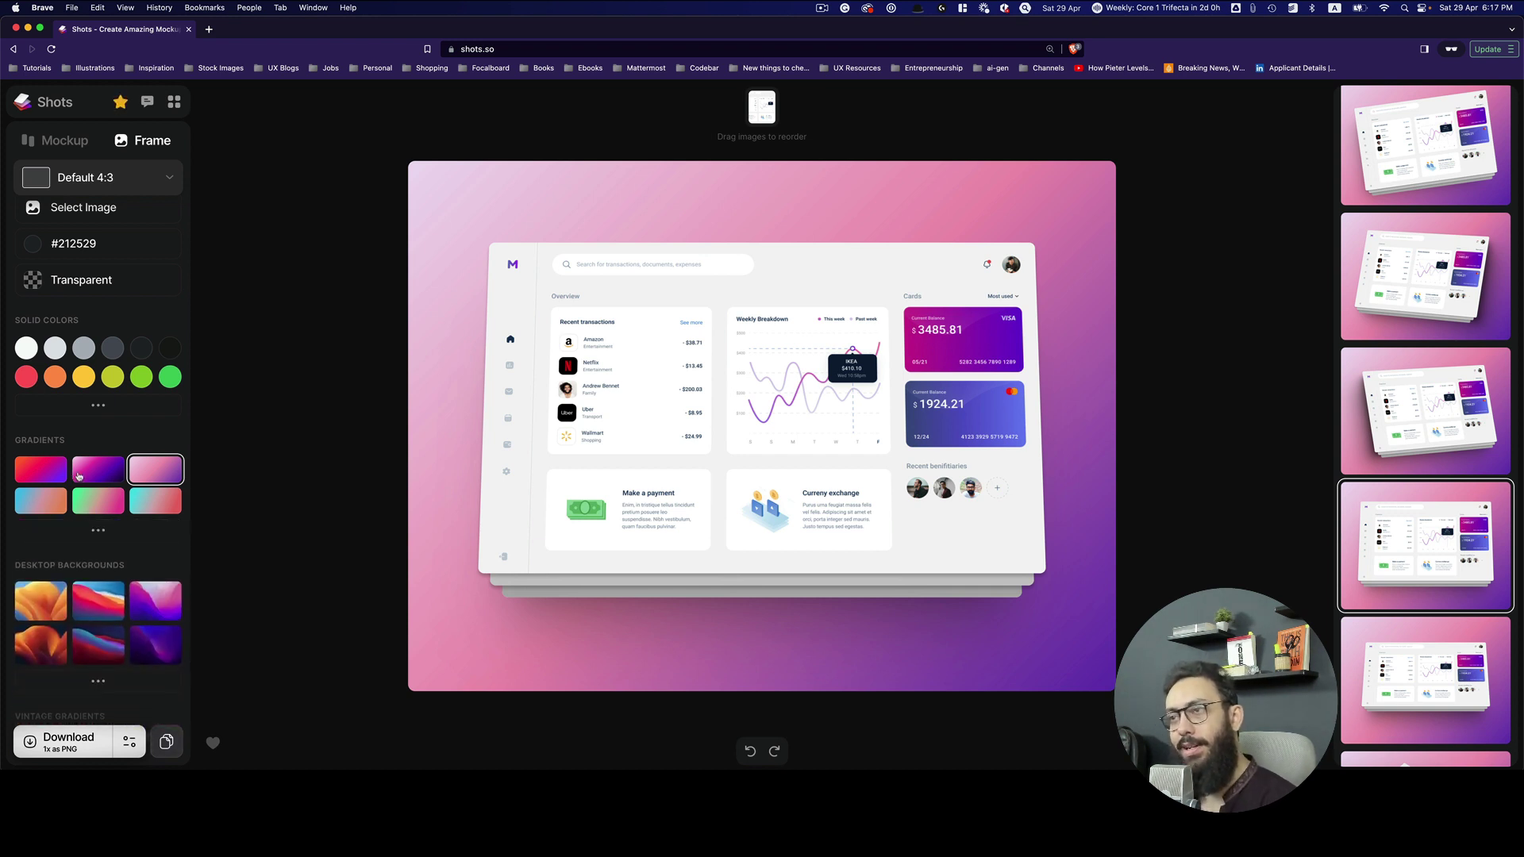
{"action": "left_click", "coordinate": [80, 475]}
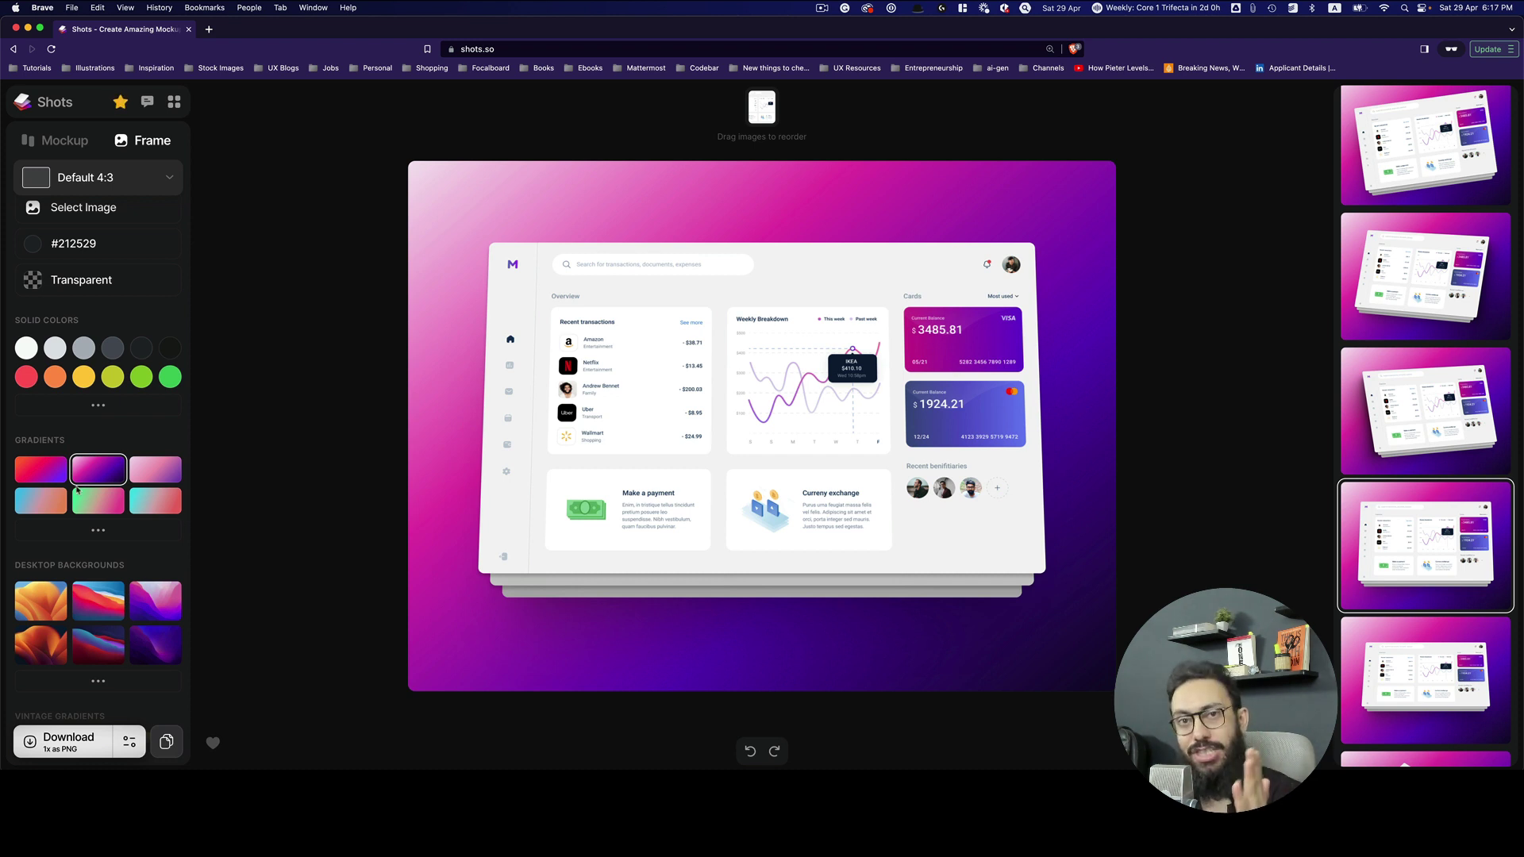
{"action": "scroll", "coordinate": [81, 505], "scroll_direction": "down", "scroll_amount": 5}
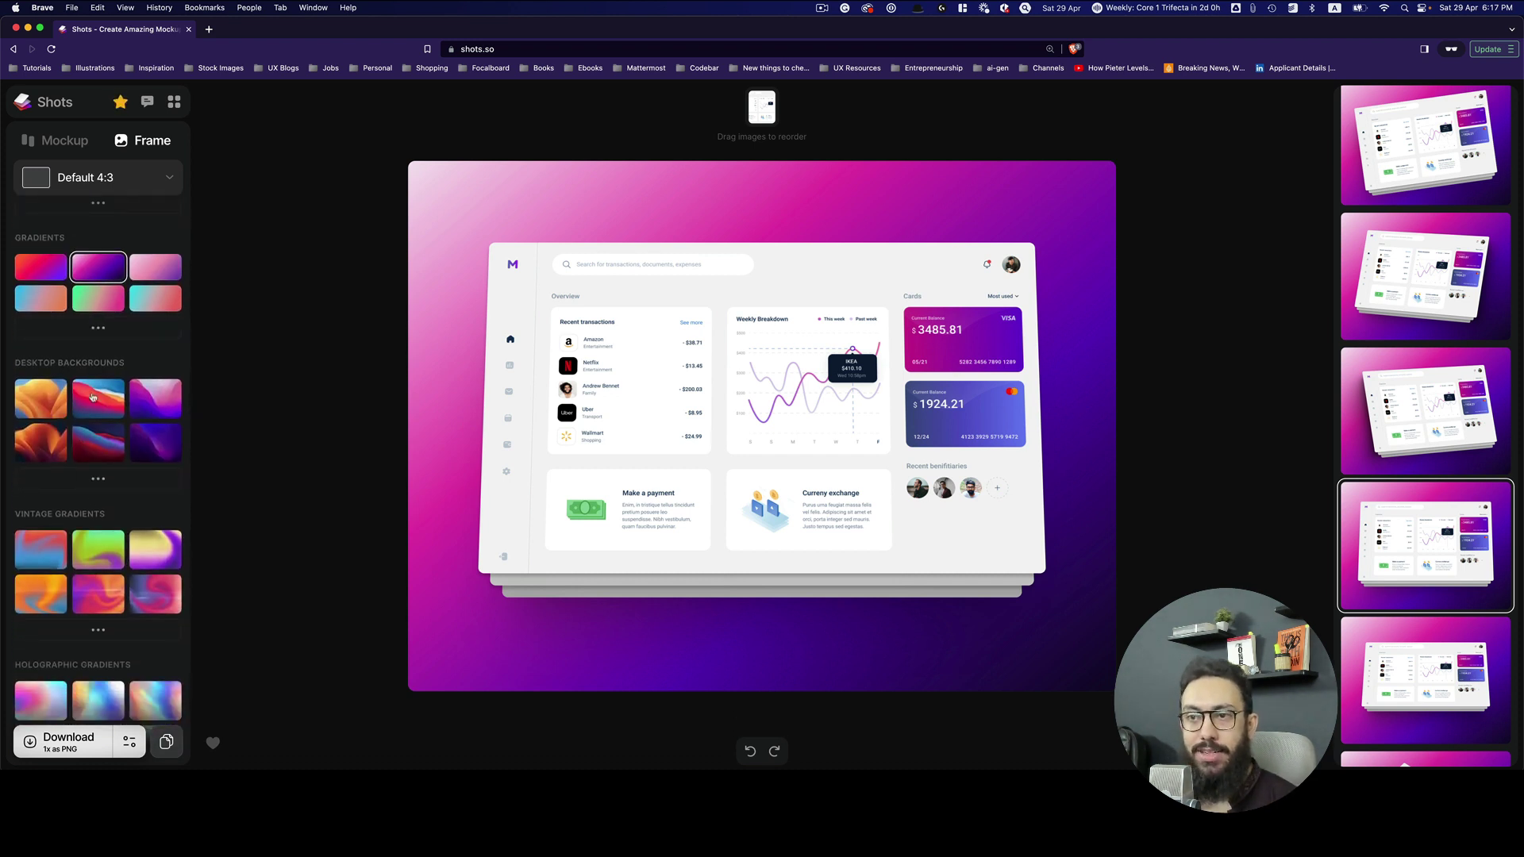
Try purple and dark purple desktop wallpapers, then reload Shots for a fresh empty project.
{"action": "left_click", "coordinate": [92, 397]}
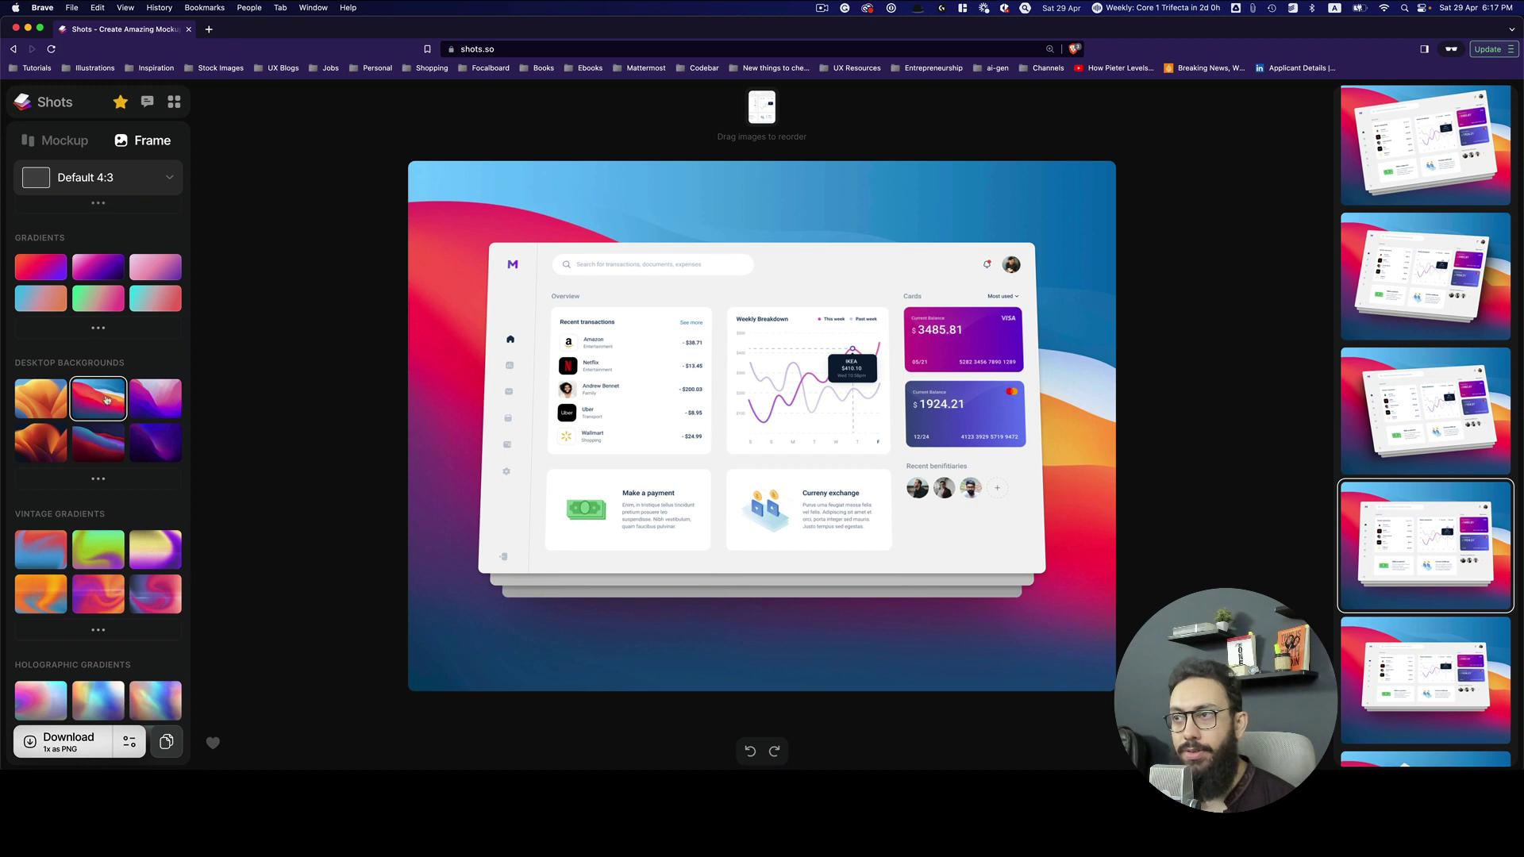
{"action": "left_click", "coordinate": [164, 400]}
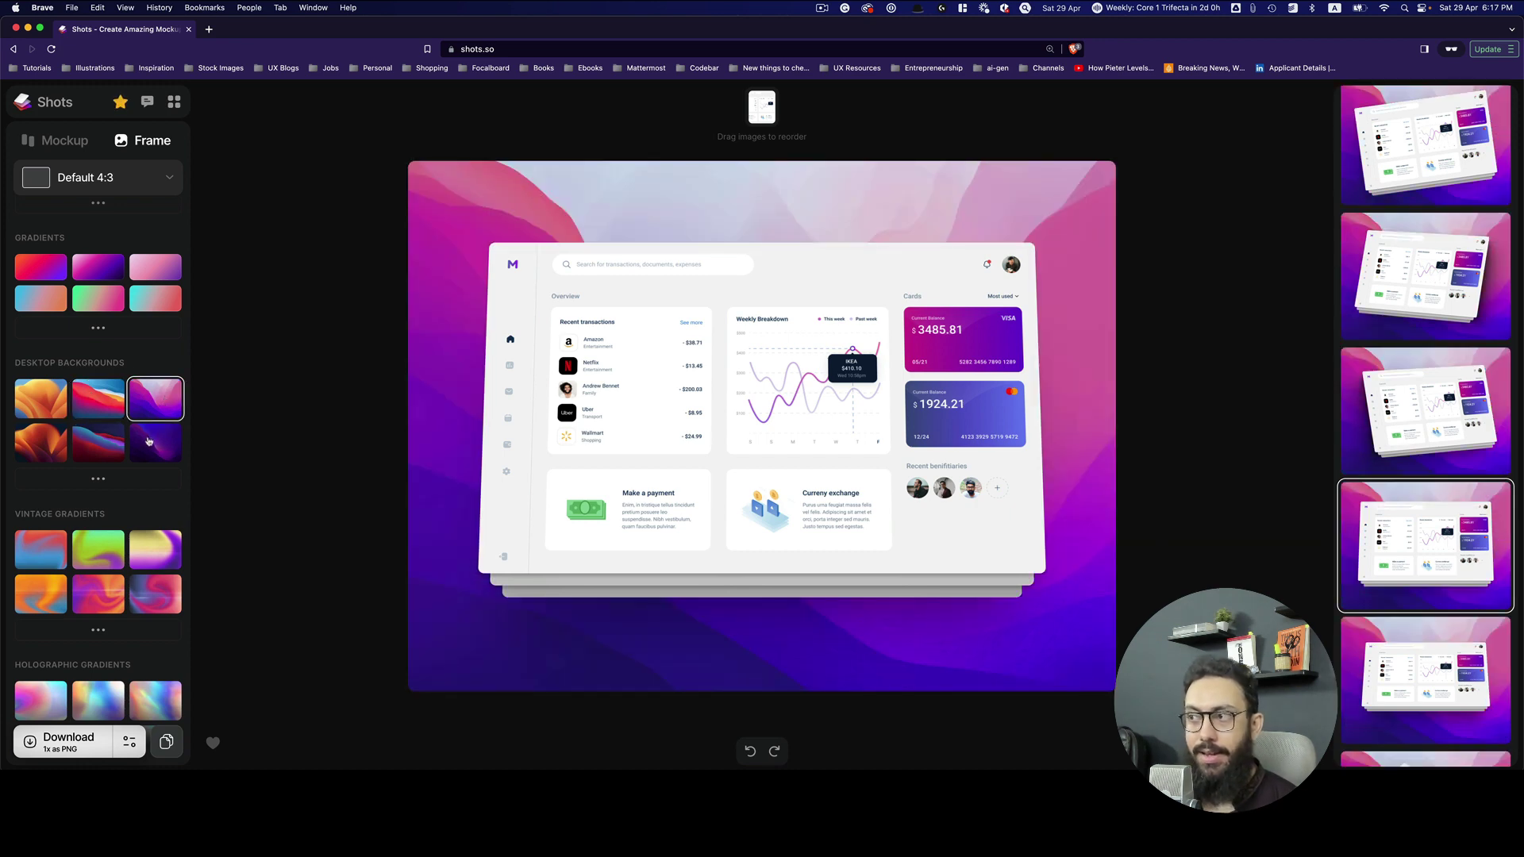
{"action": "left_click", "coordinate": [149, 441]}
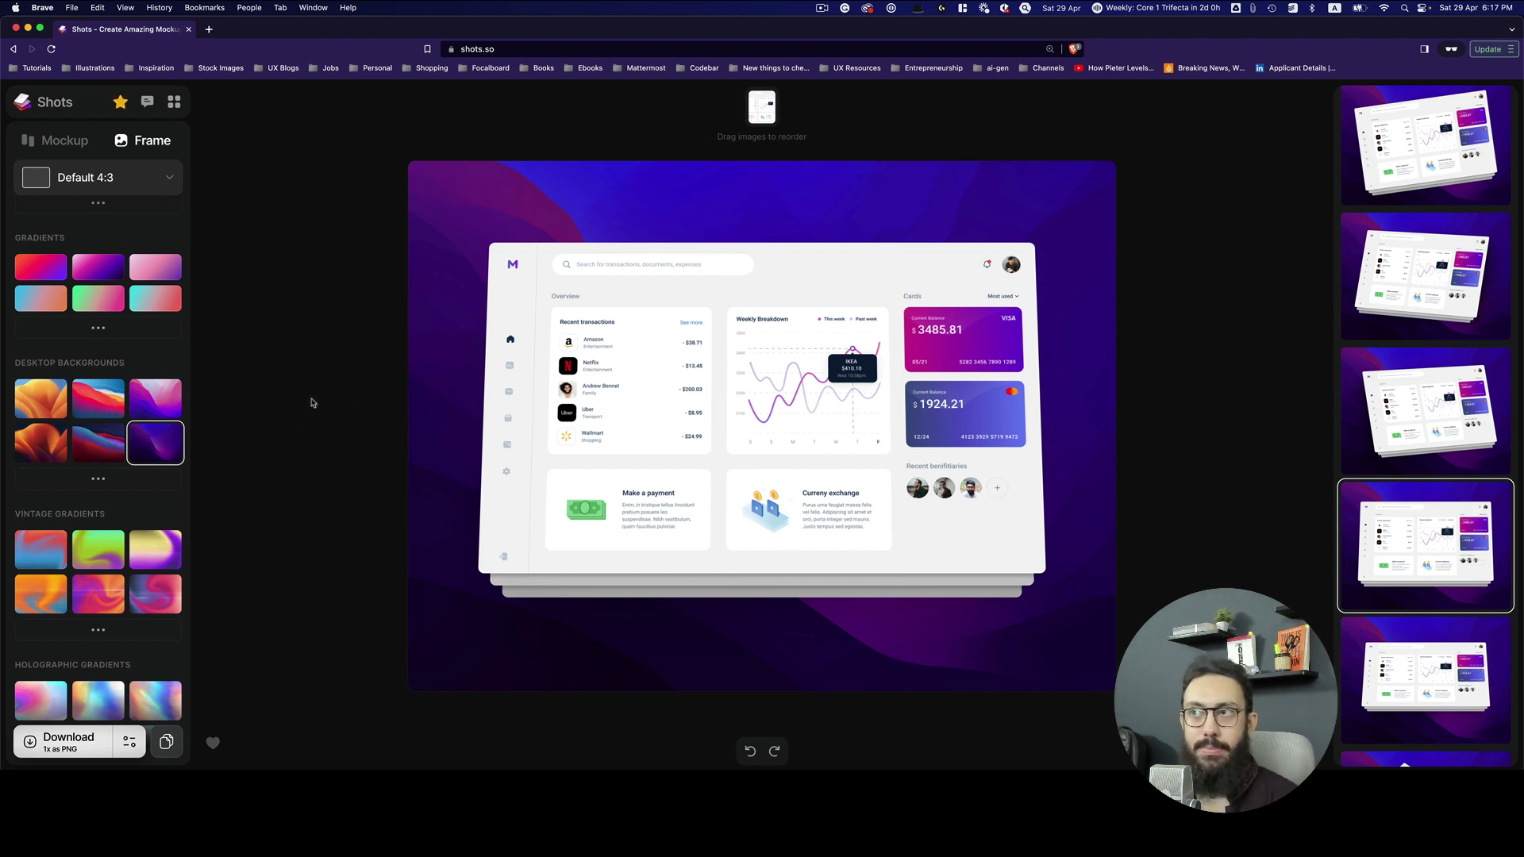
{"action": "key", "text": "super+r"}
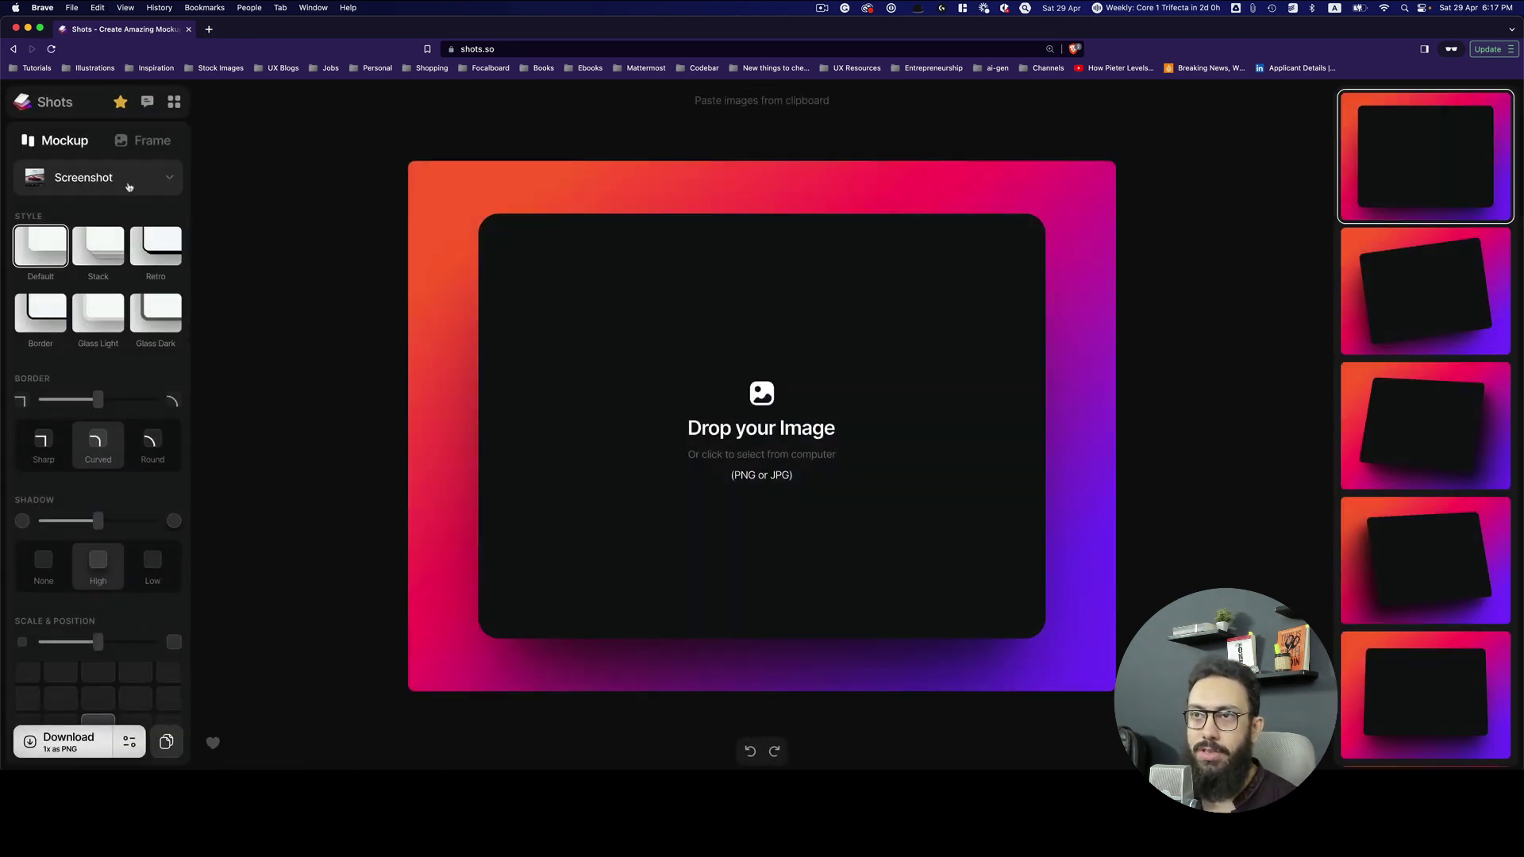
Switch the empty mockup to the Minimal Phone device after briefly trying iPhone 14 Pro.
{"action": "left_click", "coordinate": [129, 187]}
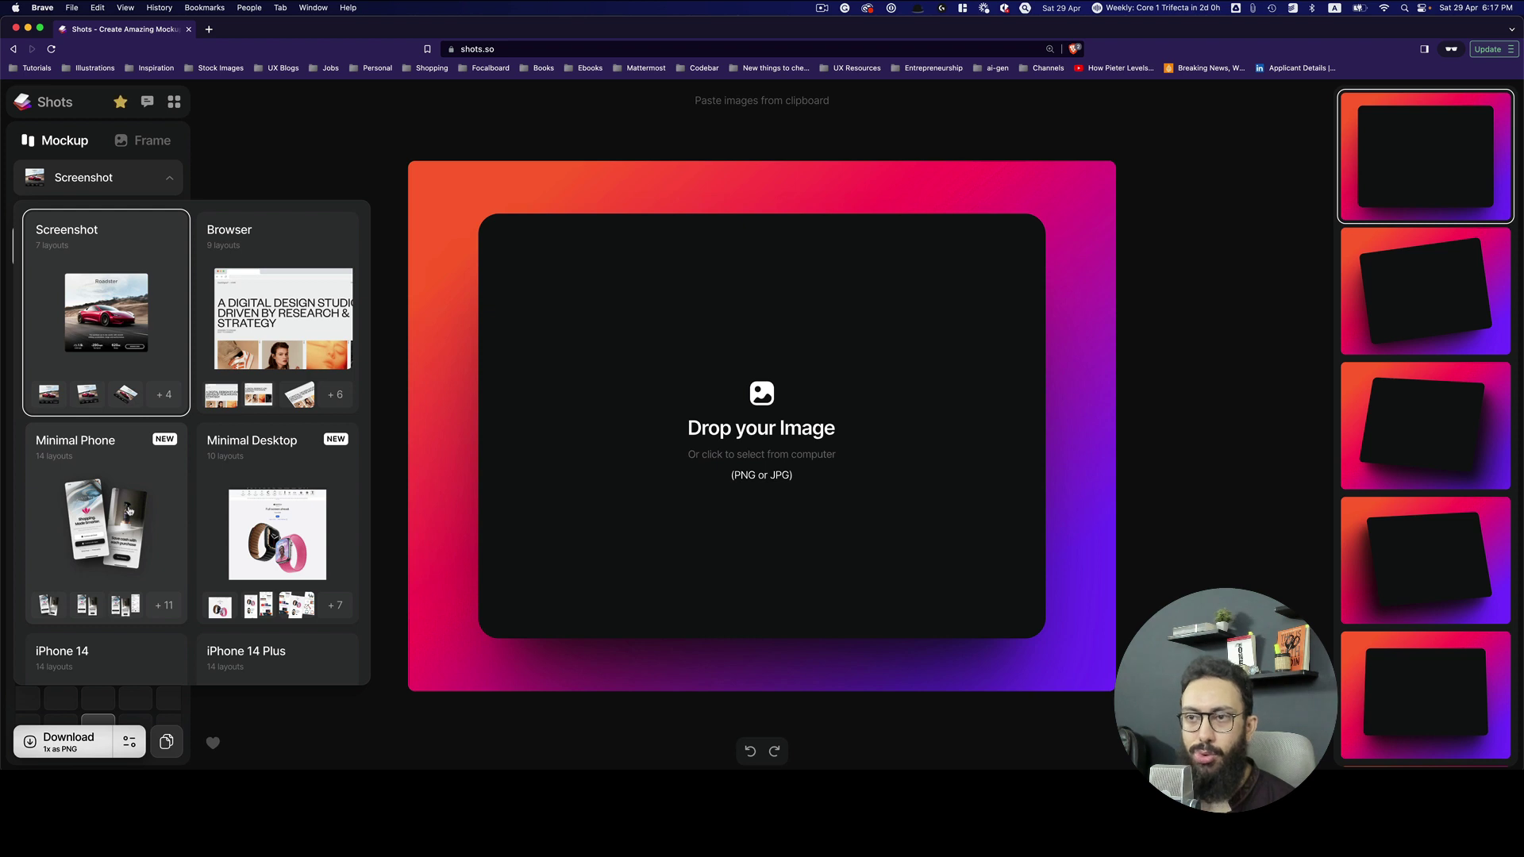
{"action": "left_click", "coordinate": [129, 510]}
{"action": "scroll", "coordinate": [127, 413], "scroll_direction": "down", "scroll_amount": 3}
{"action": "left_click", "coordinate": [120, 423]}
{"action": "scroll", "coordinate": [191, 432], "scroll_direction": "up", "scroll_amount": 3}
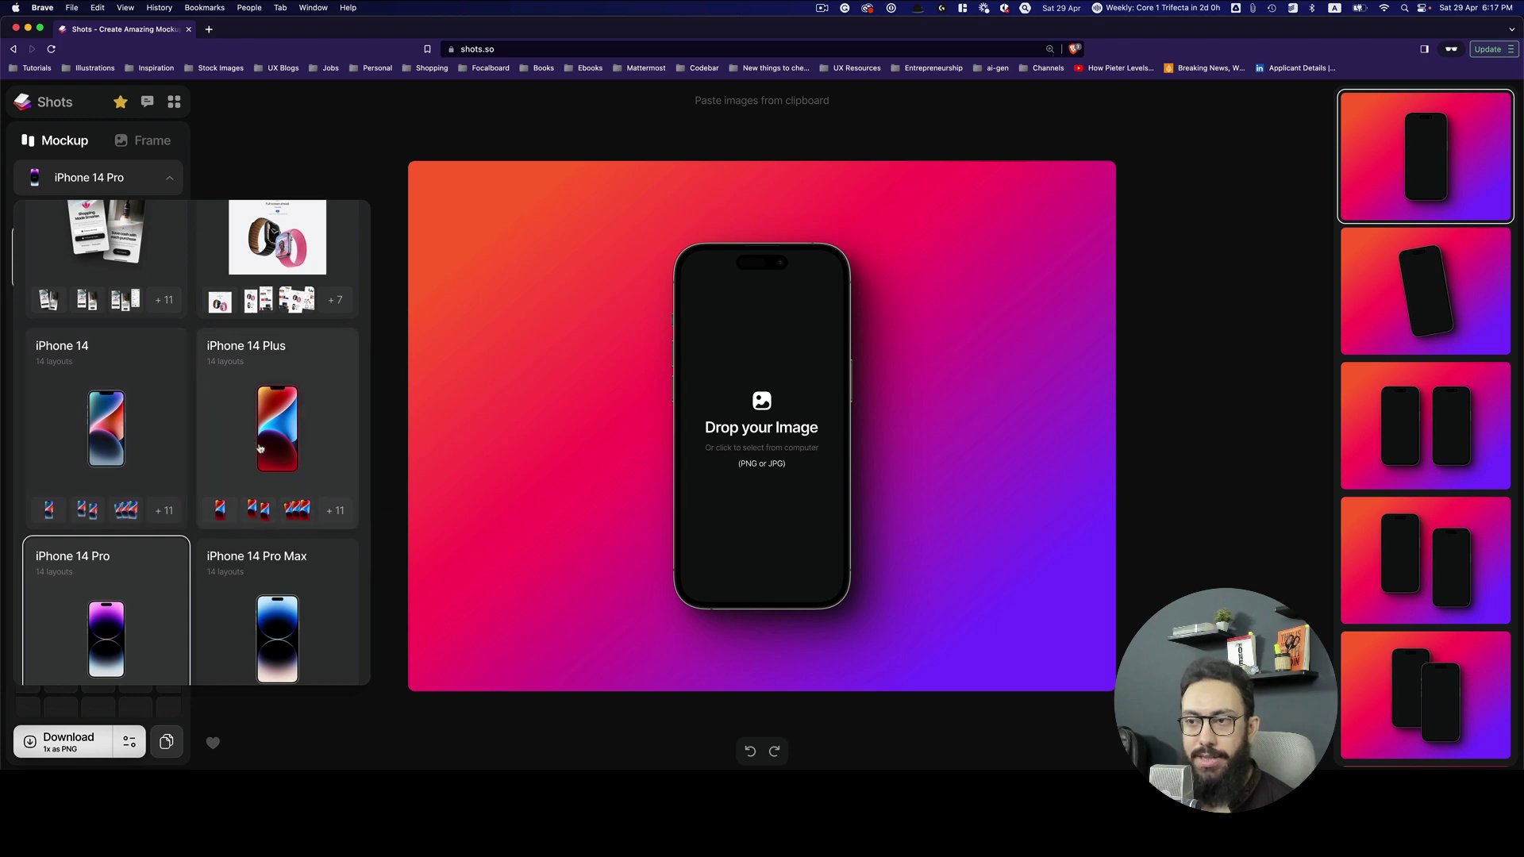
{"action": "scroll", "coordinate": [254, 443], "scroll_direction": "down", "scroll_amount": 4}
{"action": "scroll", "coordinate": [255, 449], "scroll_direction": "up", "scroll_amount": 5}
{"action": "scroll", "coordinate": [255, 449], "scroll_direction": "up", "scroll_amount": 2}
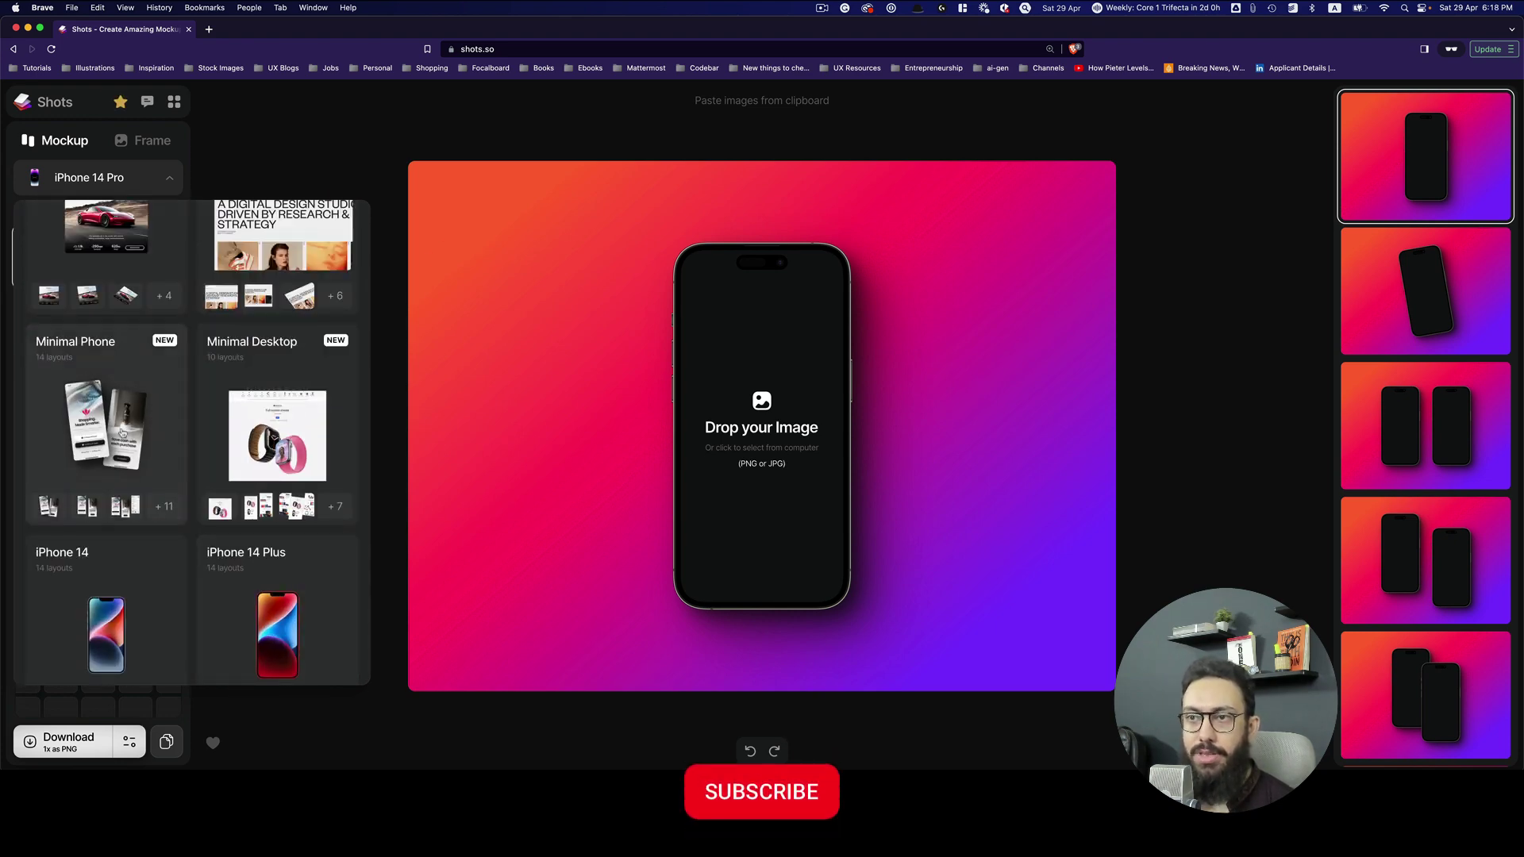
{"action": "left_click", "coordinate": [120, 435]}
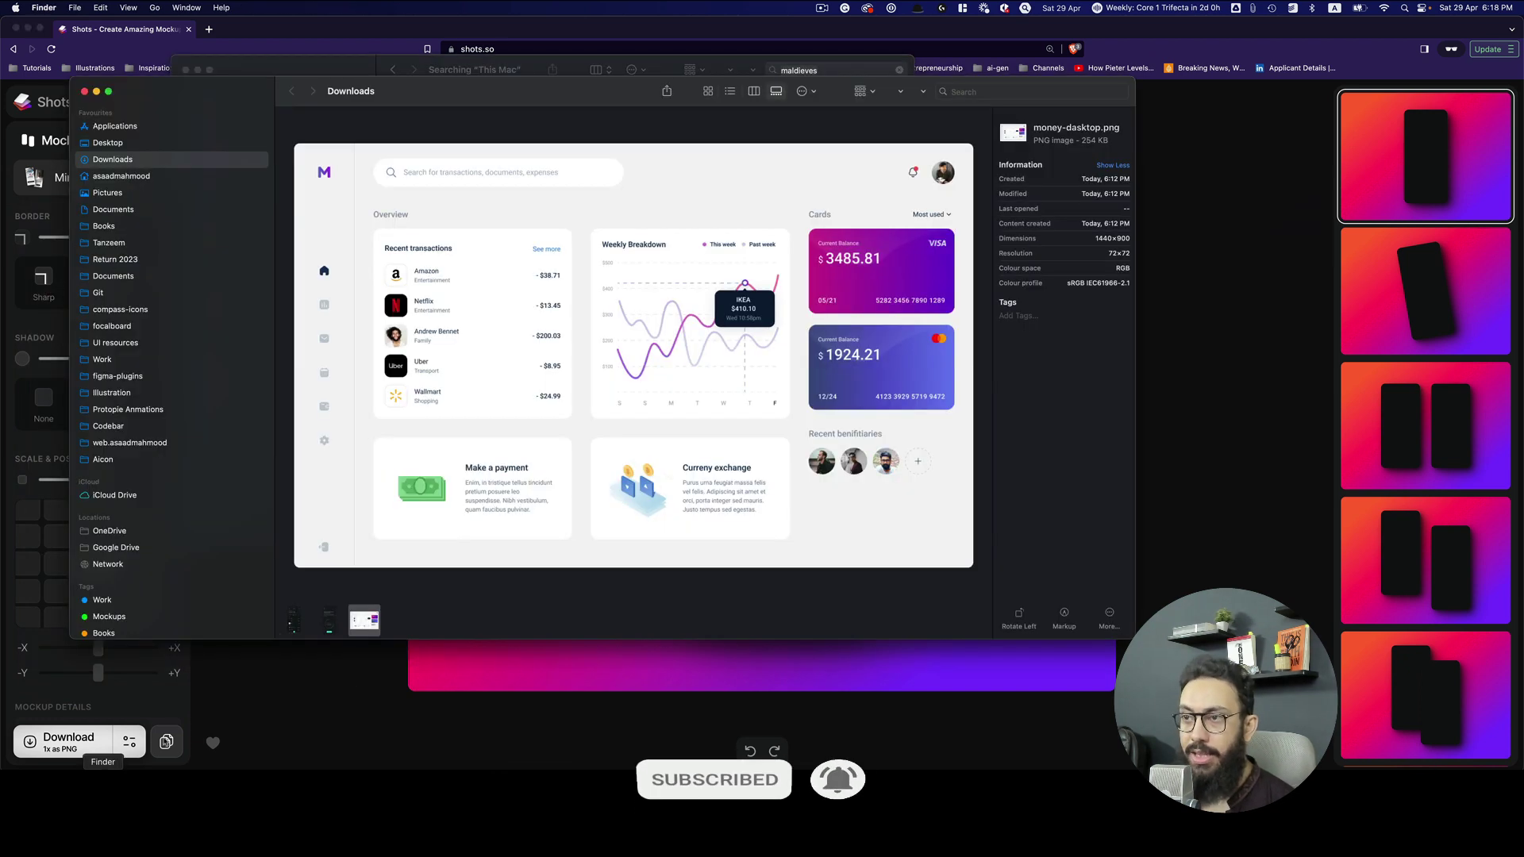
Drop the welcome-screen image from the downloads folder into the phone mockup.
{"action": "key", "text": "super+Tab"}
{"action": "left_click_drag", "start_coordinate": [331, 619], "coordinate": [765, 425]}
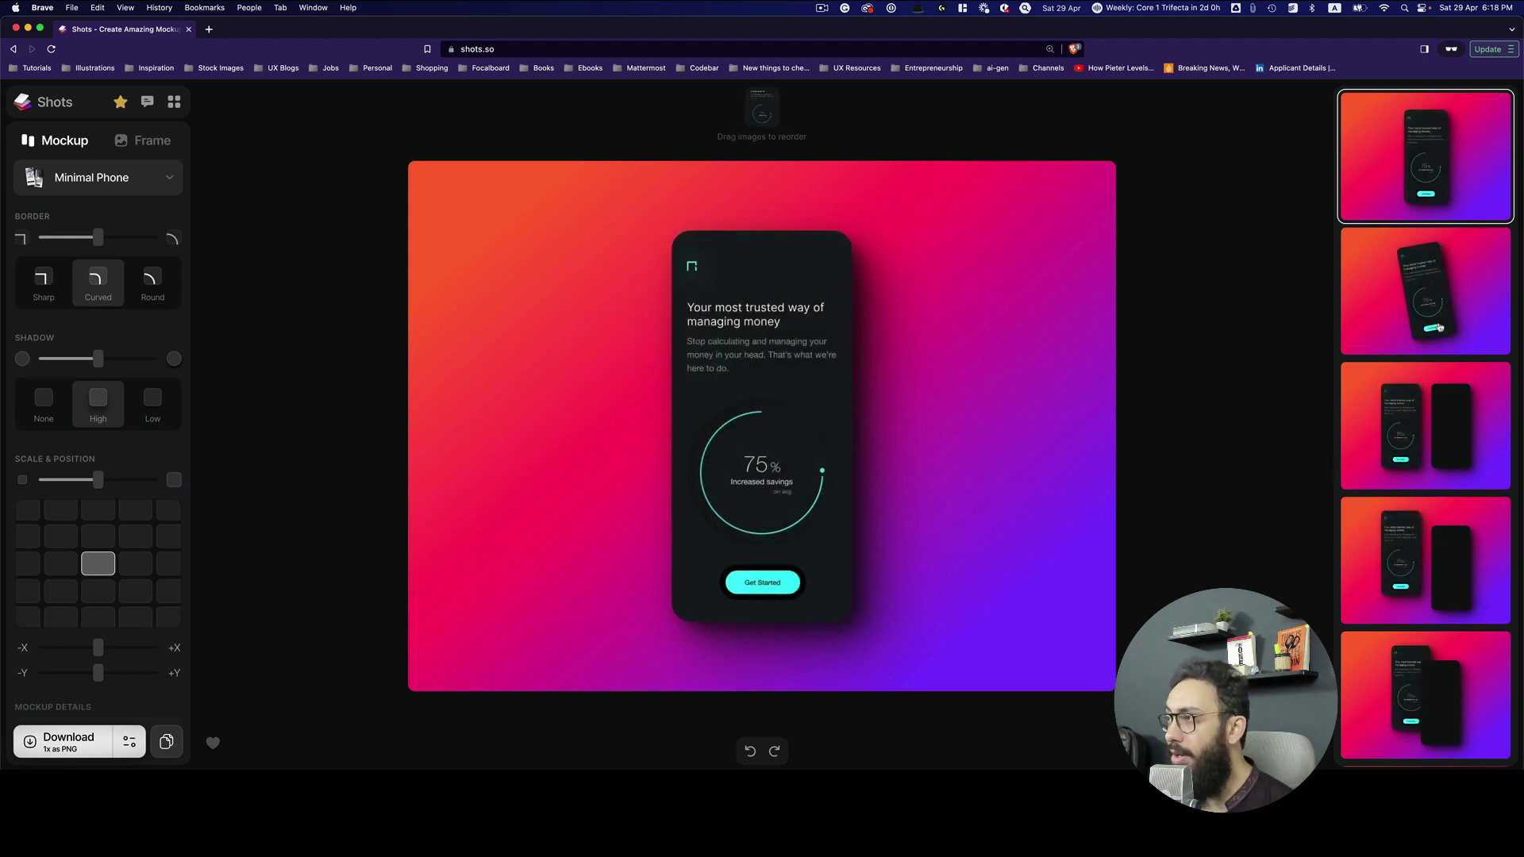
{"action": "scroll", "coordinate": [1400, 449], "scroll_direction": "down", "scroll_amount": 10}
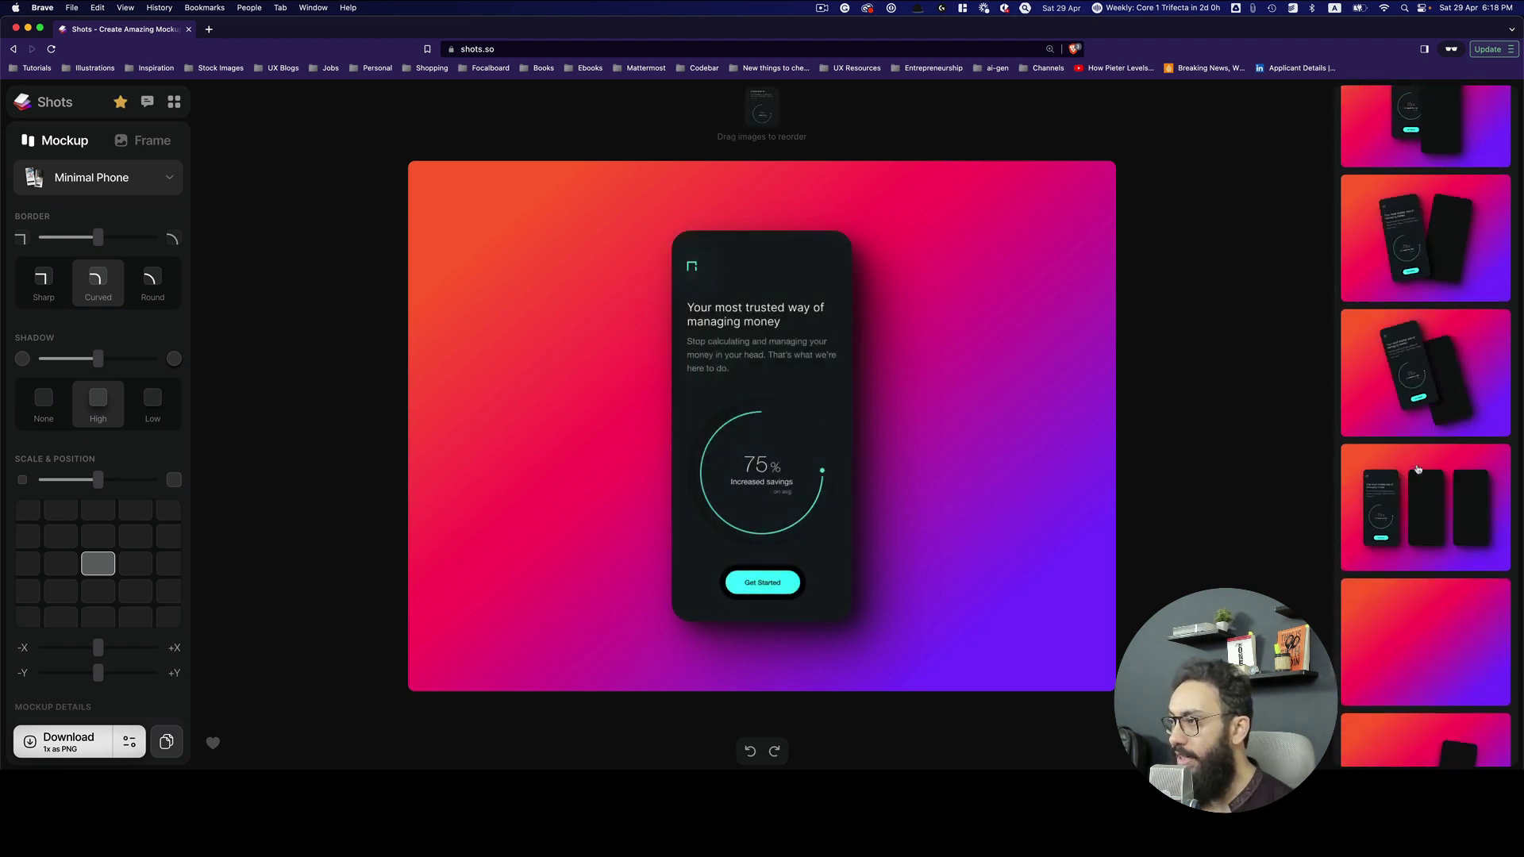
{"action": "scroll", "coordinate": [1390, 521], "scroll_direction": "down", "scroll_amount": 5}
{"action": "scroll", "coordinate": [1391, 521], "scroll_direction": "up", "scroll_amount": 8}
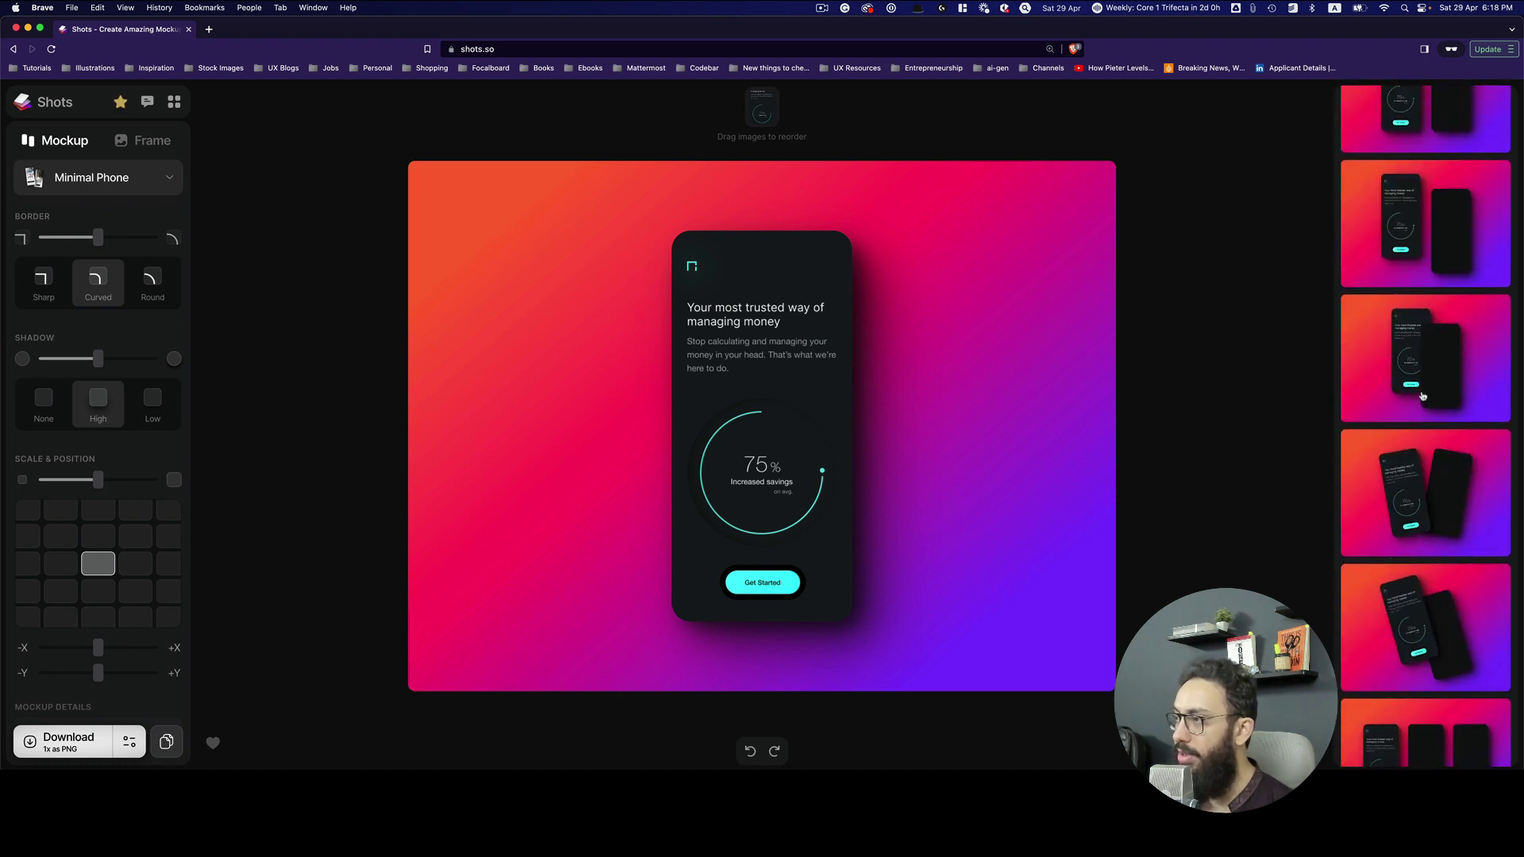
Choose the overlapping two-phone layout after trying side-by-side and tilted ones.
{"action": "left_click", "coordinate": [1422, 395]}
{"action": "left_click", "coordinate": [1434, 613]}
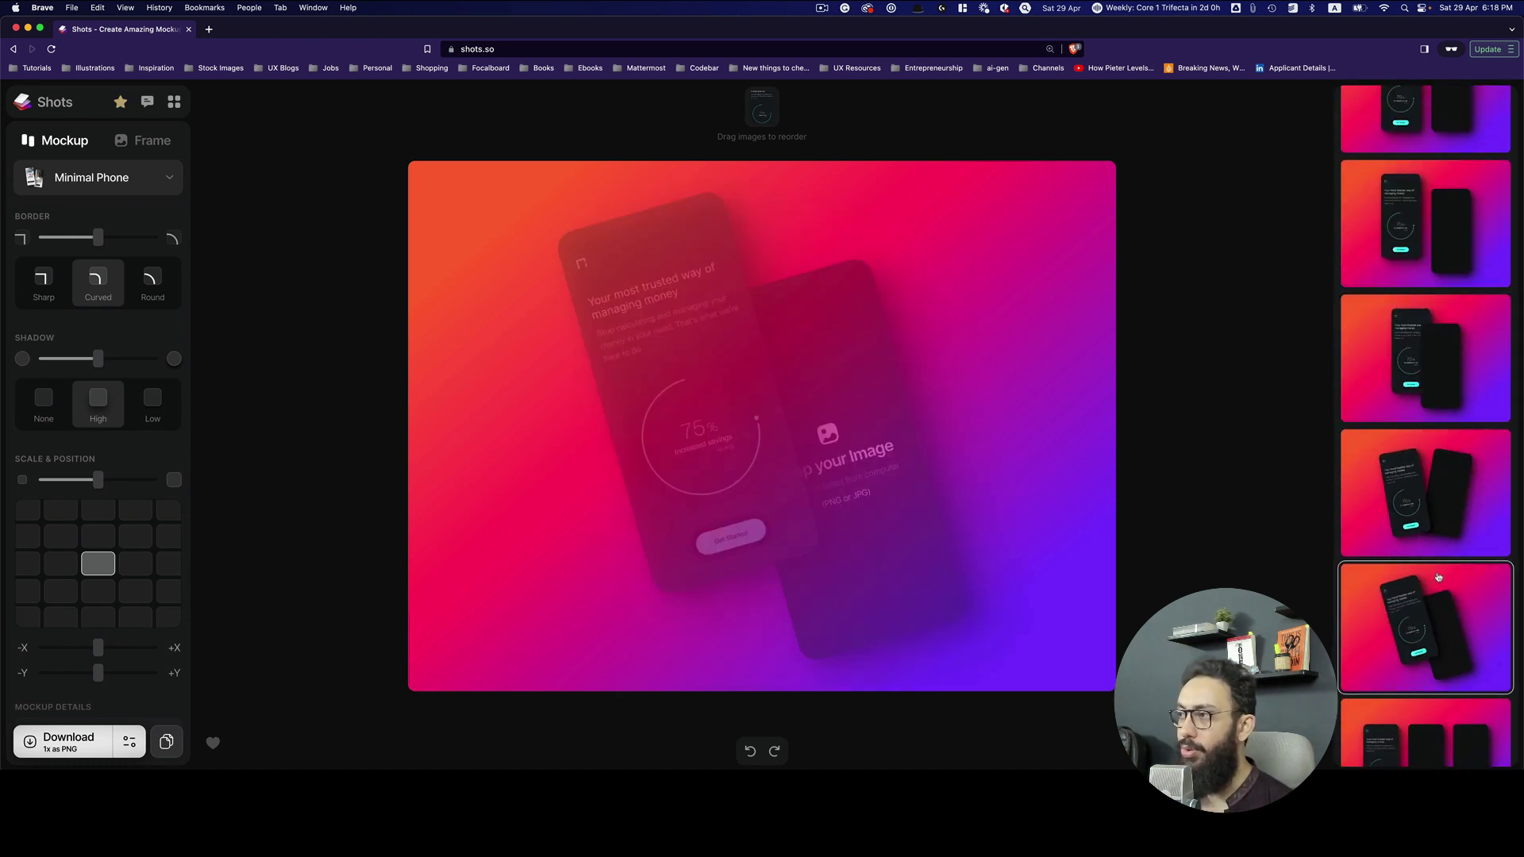
{"action": "left_click", "coordinate": [1438, 519]}
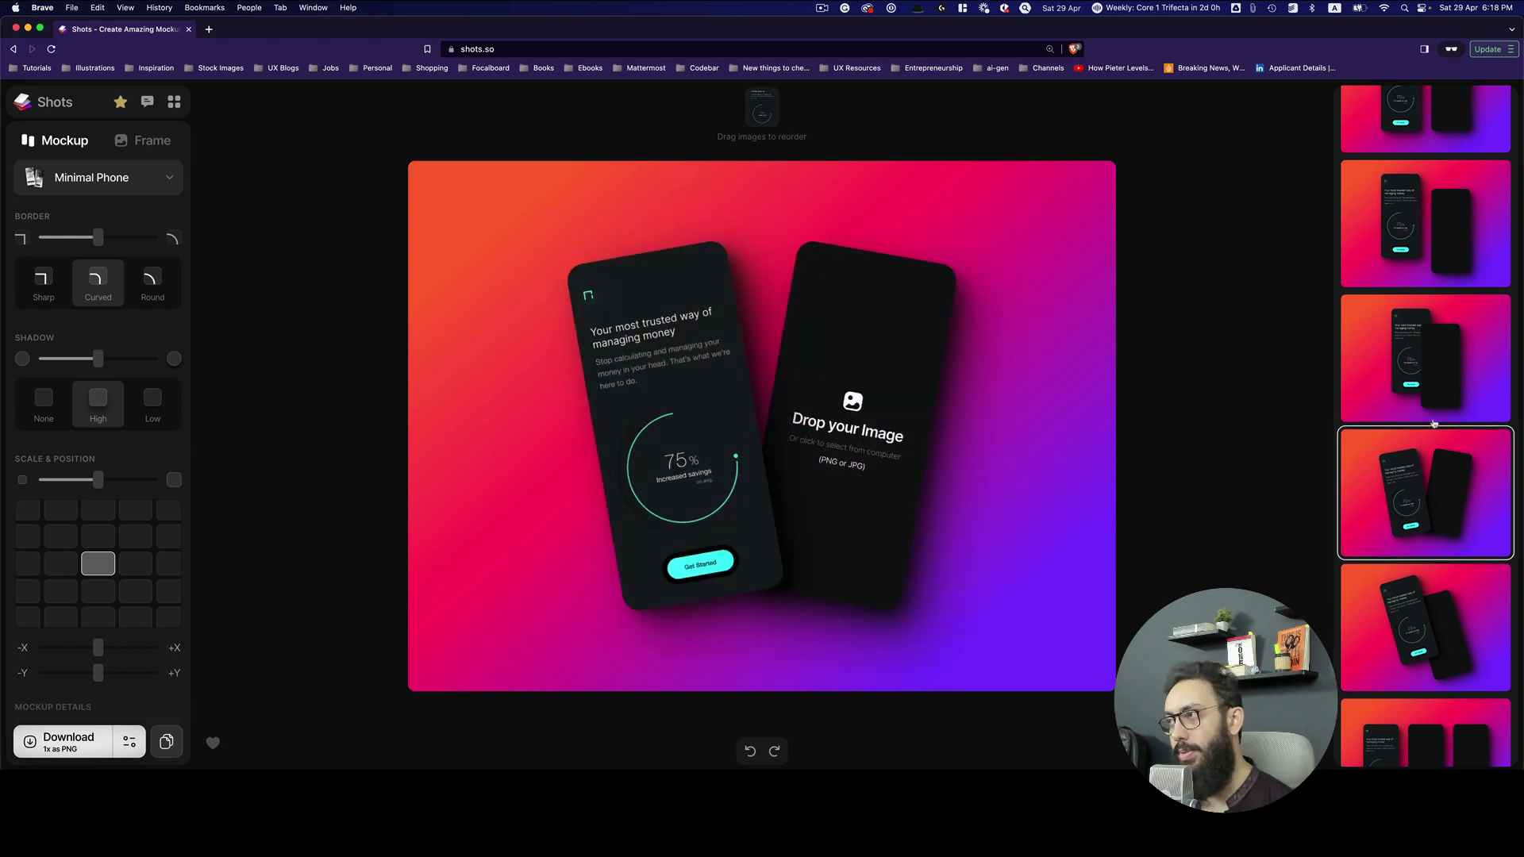
{"action": "left_click", "coordinate": [1434, 419]}
Drop the balance-dashboard image onto the second phone.
{"action": "key", "text": "super+Tab"}
{"action": "left_click_drag", "start_coordinate": [294, 619], "coordinate": [850, 449]}
{"action": "key", "text": "super+Tab"}
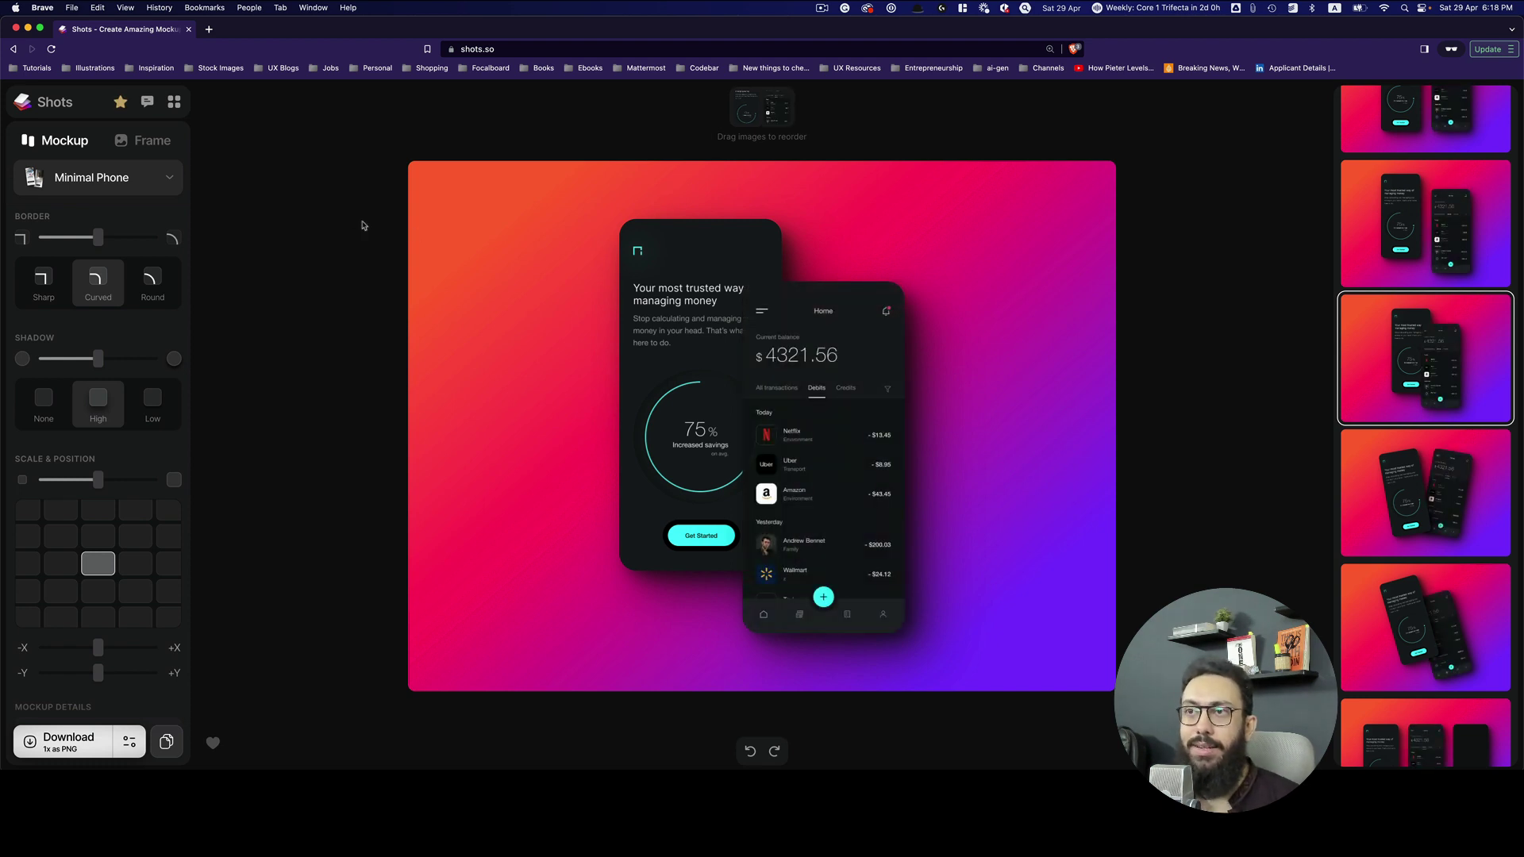
{"action": "scroll", "coordinate": [61, 268], "scroll_direction": "down", "scroll_amount": 2}
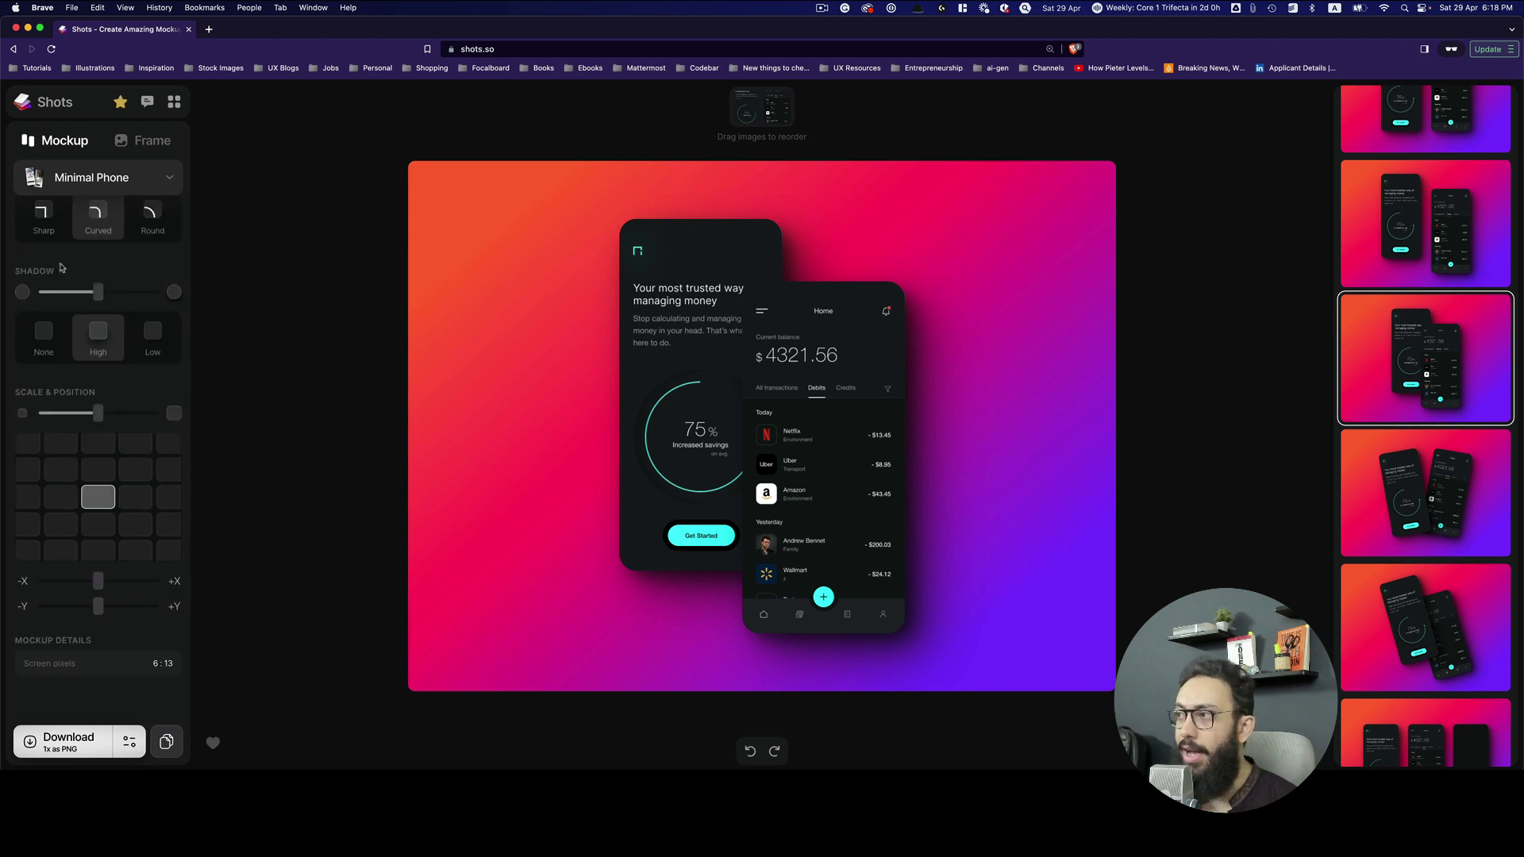
{"action": "scroll", "coordinate": [119, 268], "scroll_direction": "up", "scroll_amount": 2}
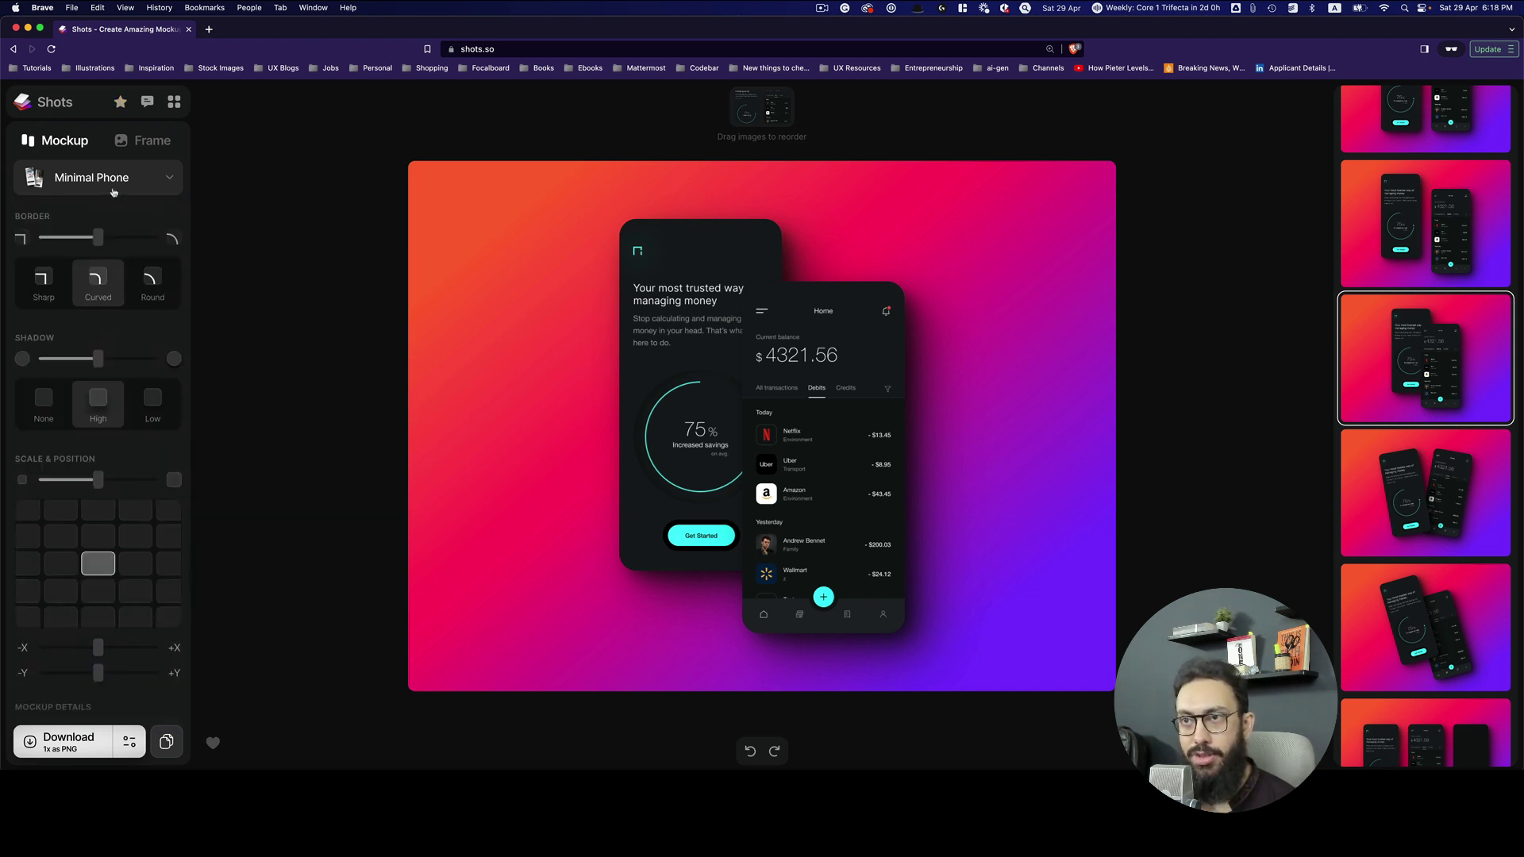
{"action": "left_click", "coordinate": [135, 141]}
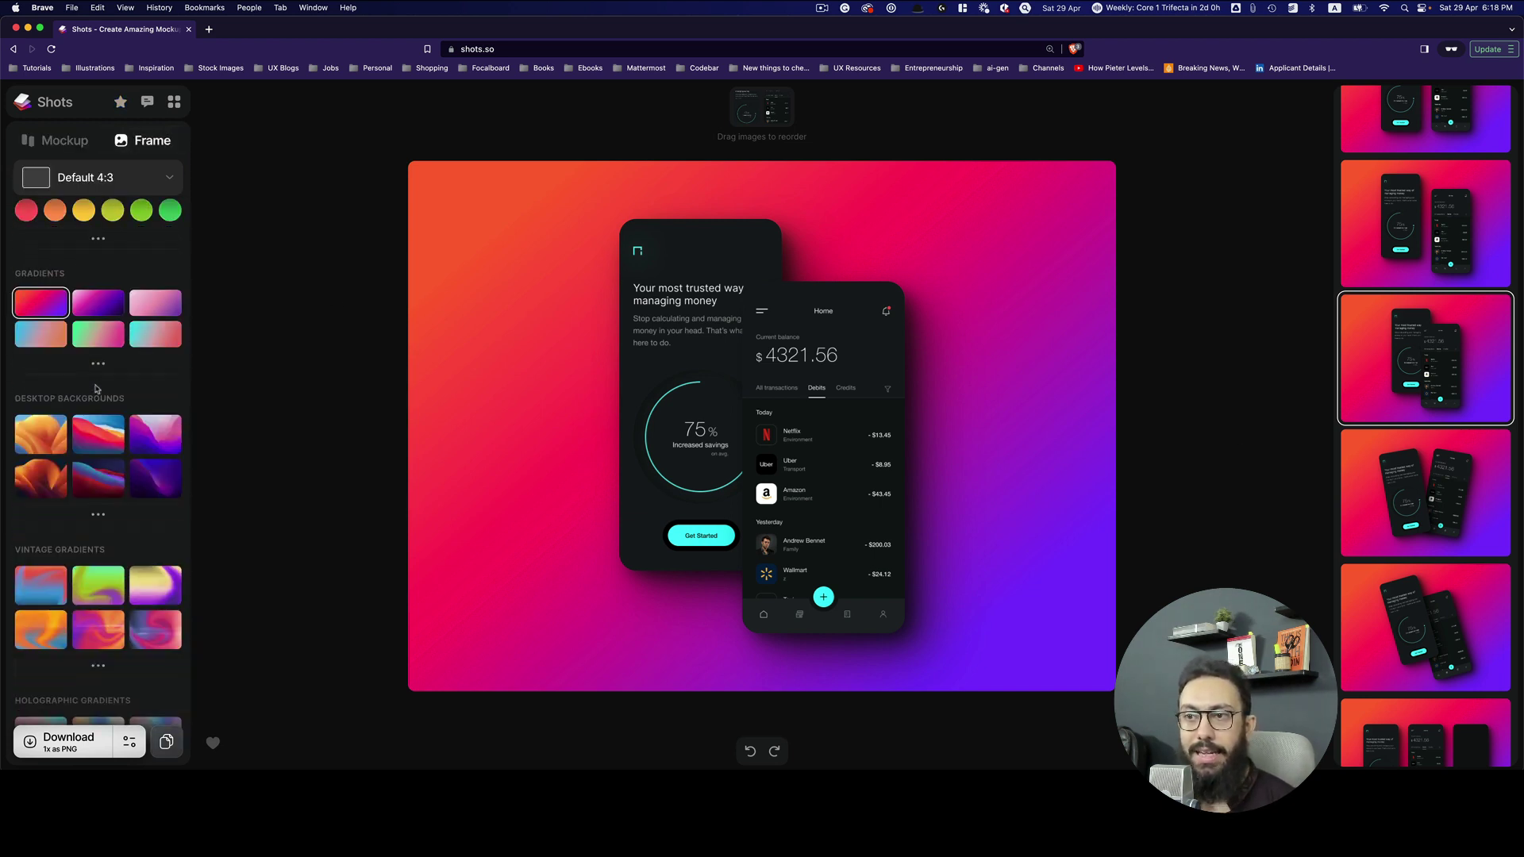
Apply the first cyan, pink and orange mesh gradient as background, after trying purple wallpapers.
{"action": "left_click", "coordinate": [150, 442]}
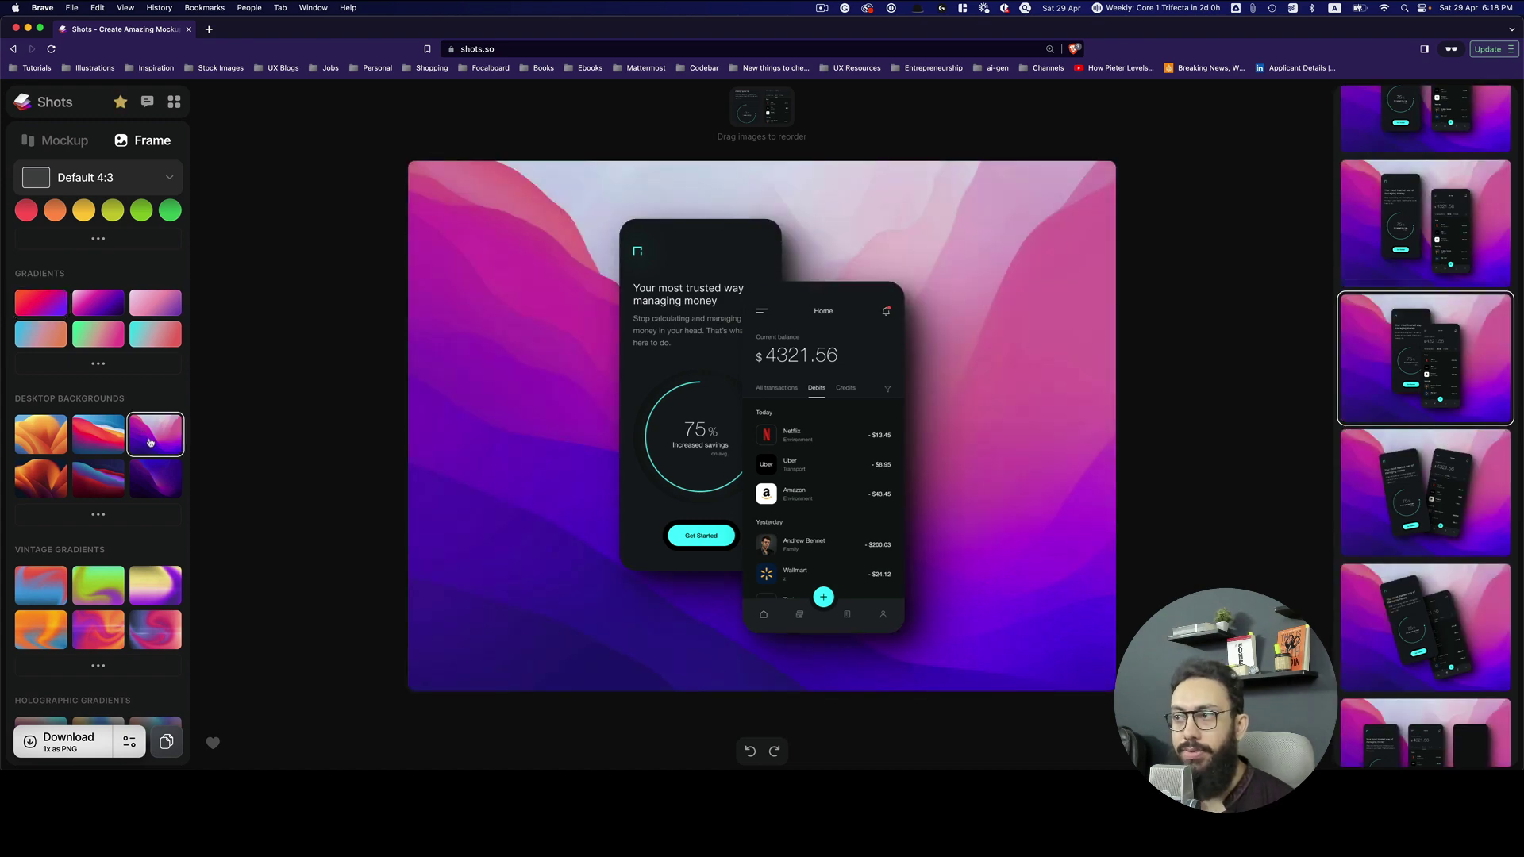
{"action": "left_click", "coordinate": [148, 487]}
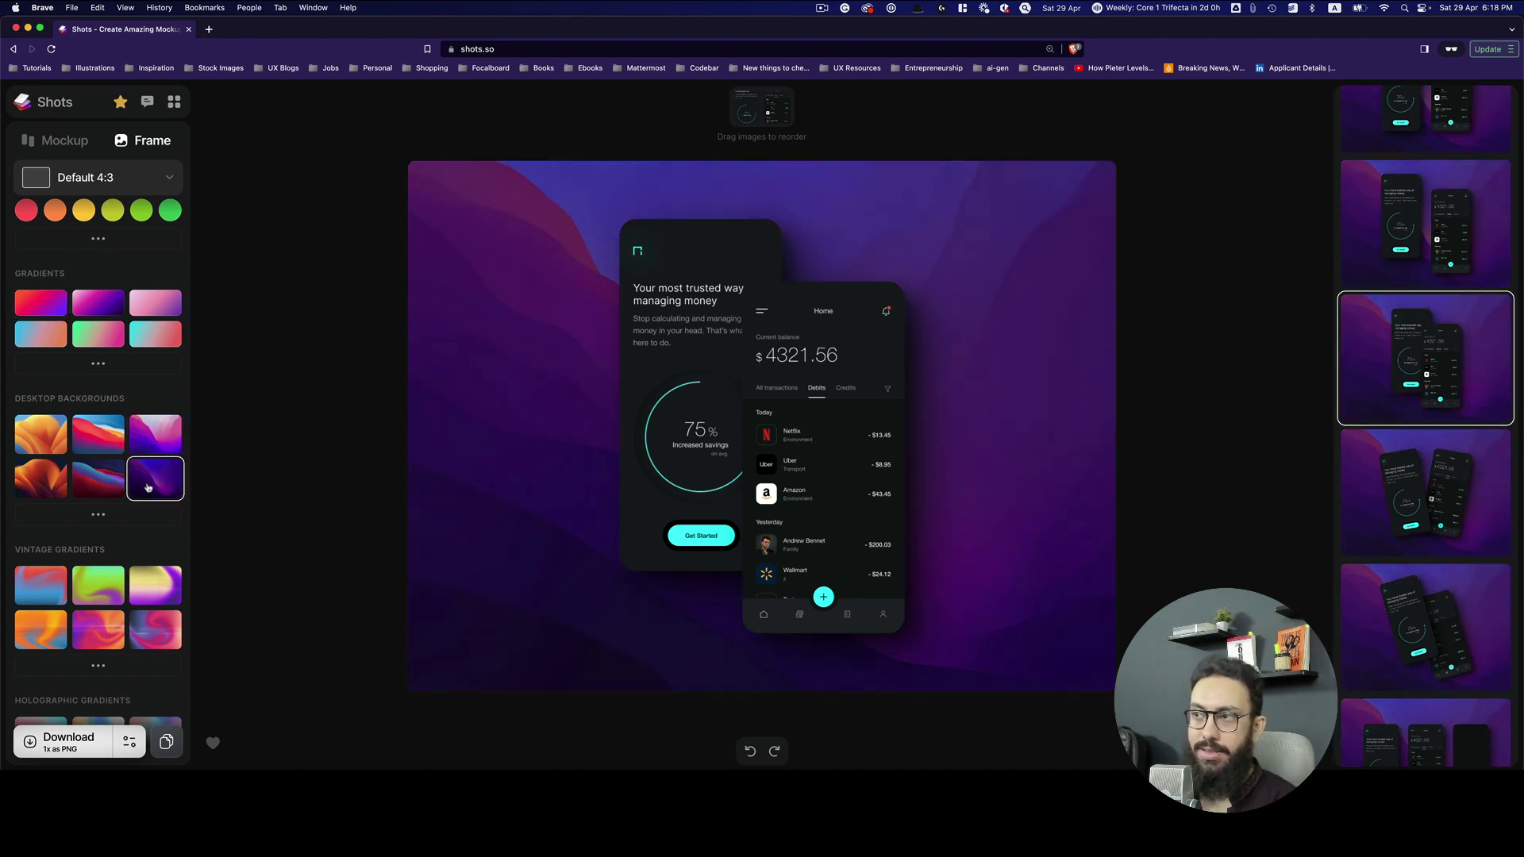
{"action": "left_click", "coordinate": [98, 518]}
{"action": "scroll", "coordinate": [96, 477], "scroll_direction": "down", "scroll_amount": 2}
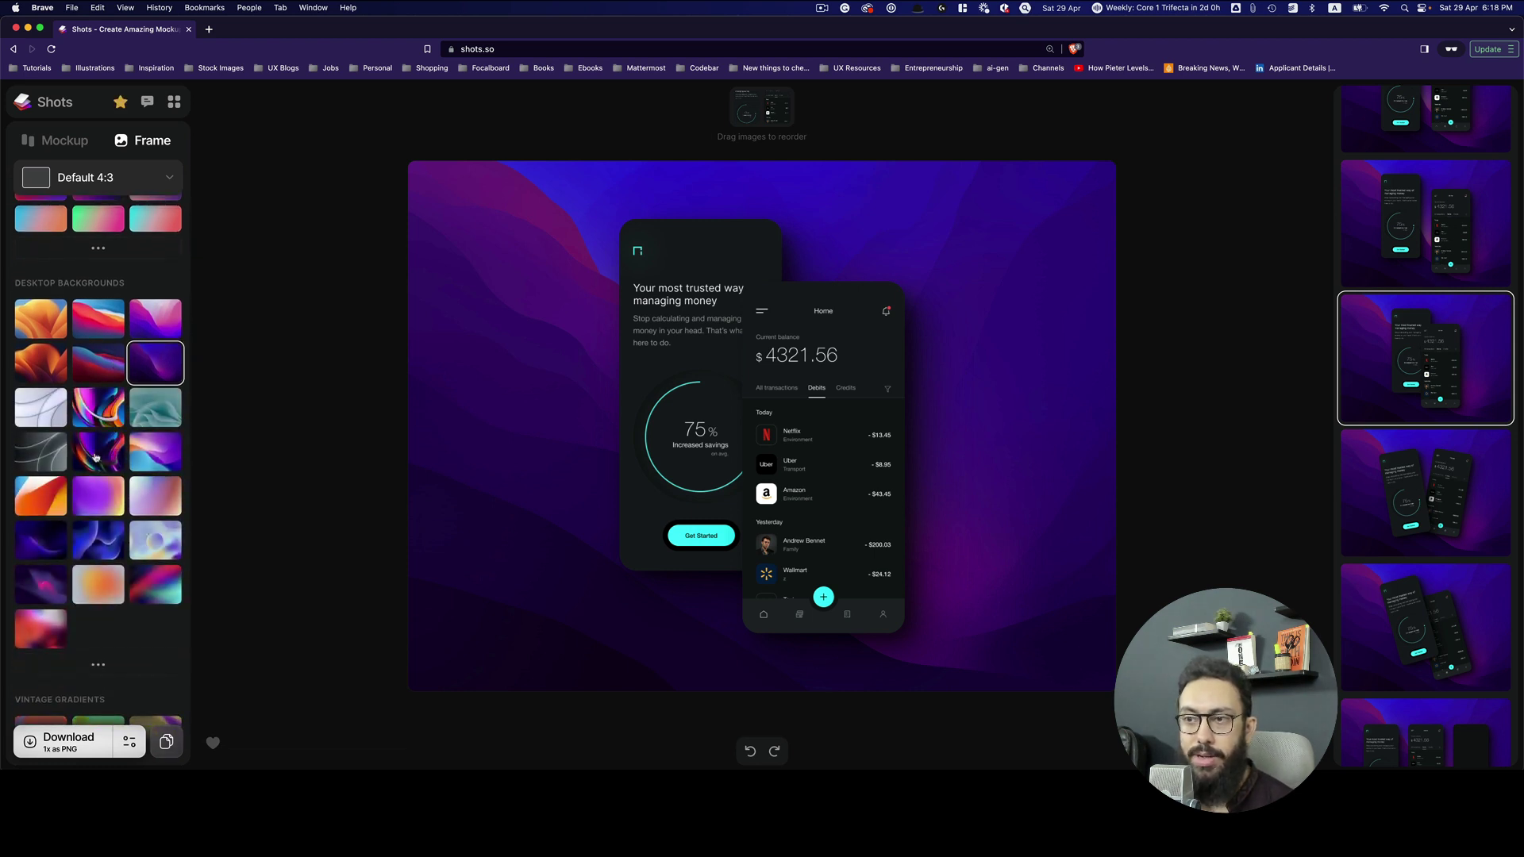
{"action": "scroll", "coordinate": [95, 458], "scroll_direction": "down", "scroll_amount": 10}
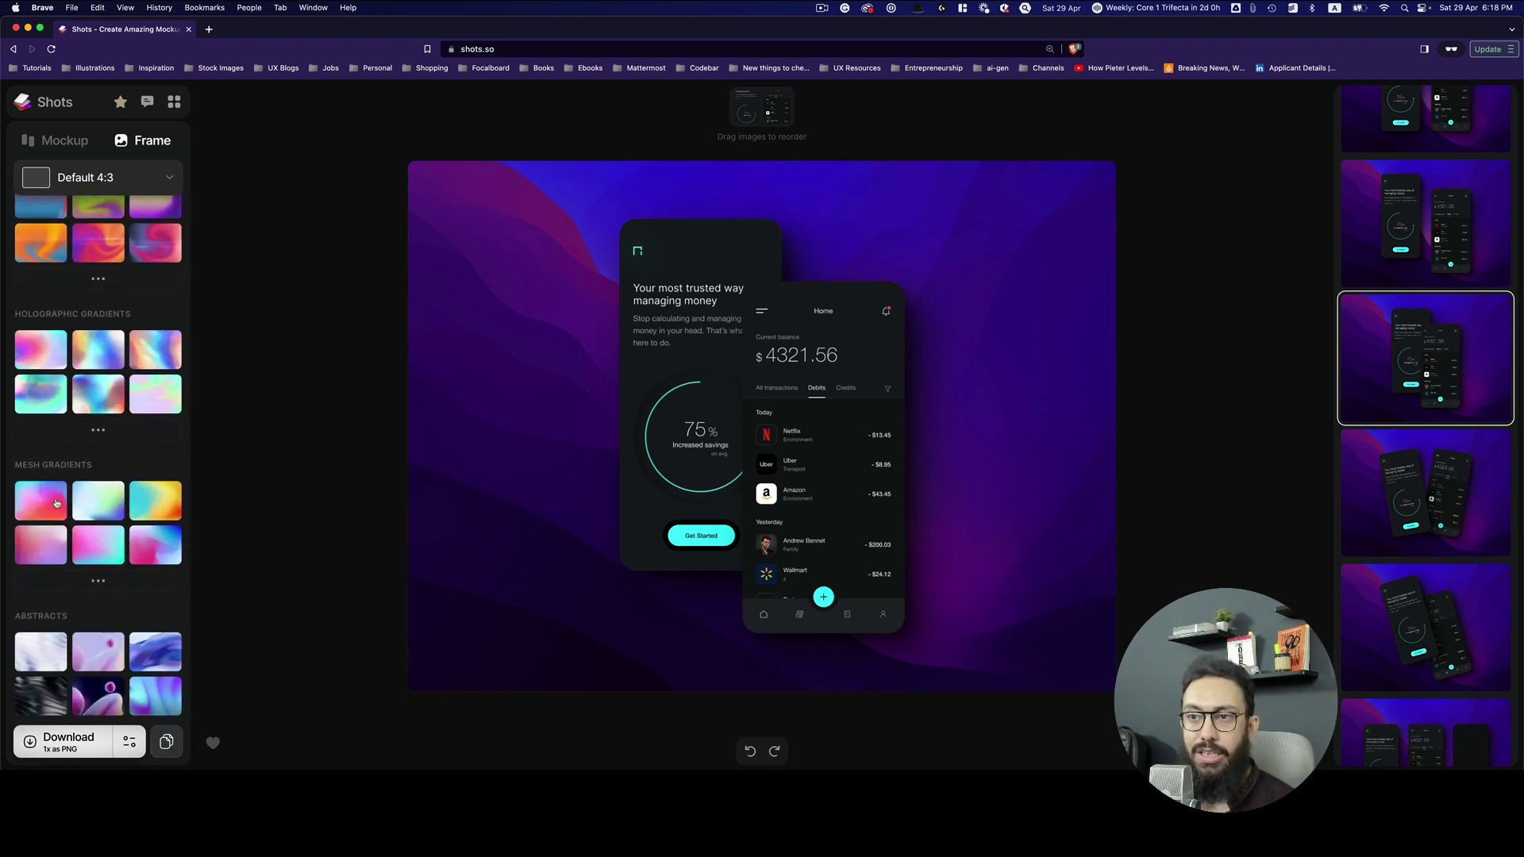
{"action": "left_click", "coordinate": [58, 502]}
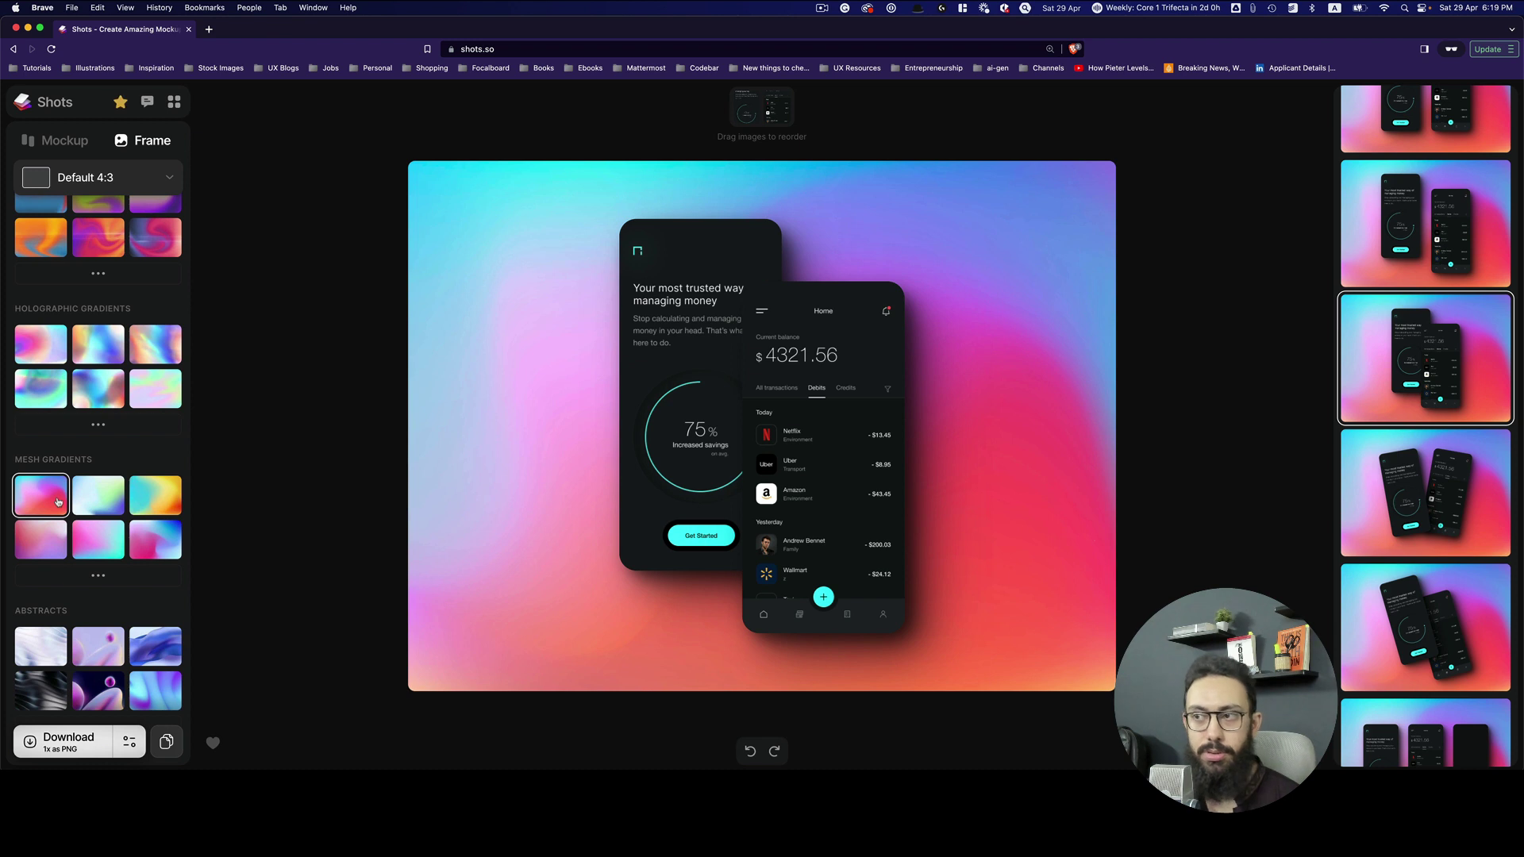
{"action": "scroll", "coordinate": [58, 501], "scroll_direction": "down", "scroll_amount": 2}
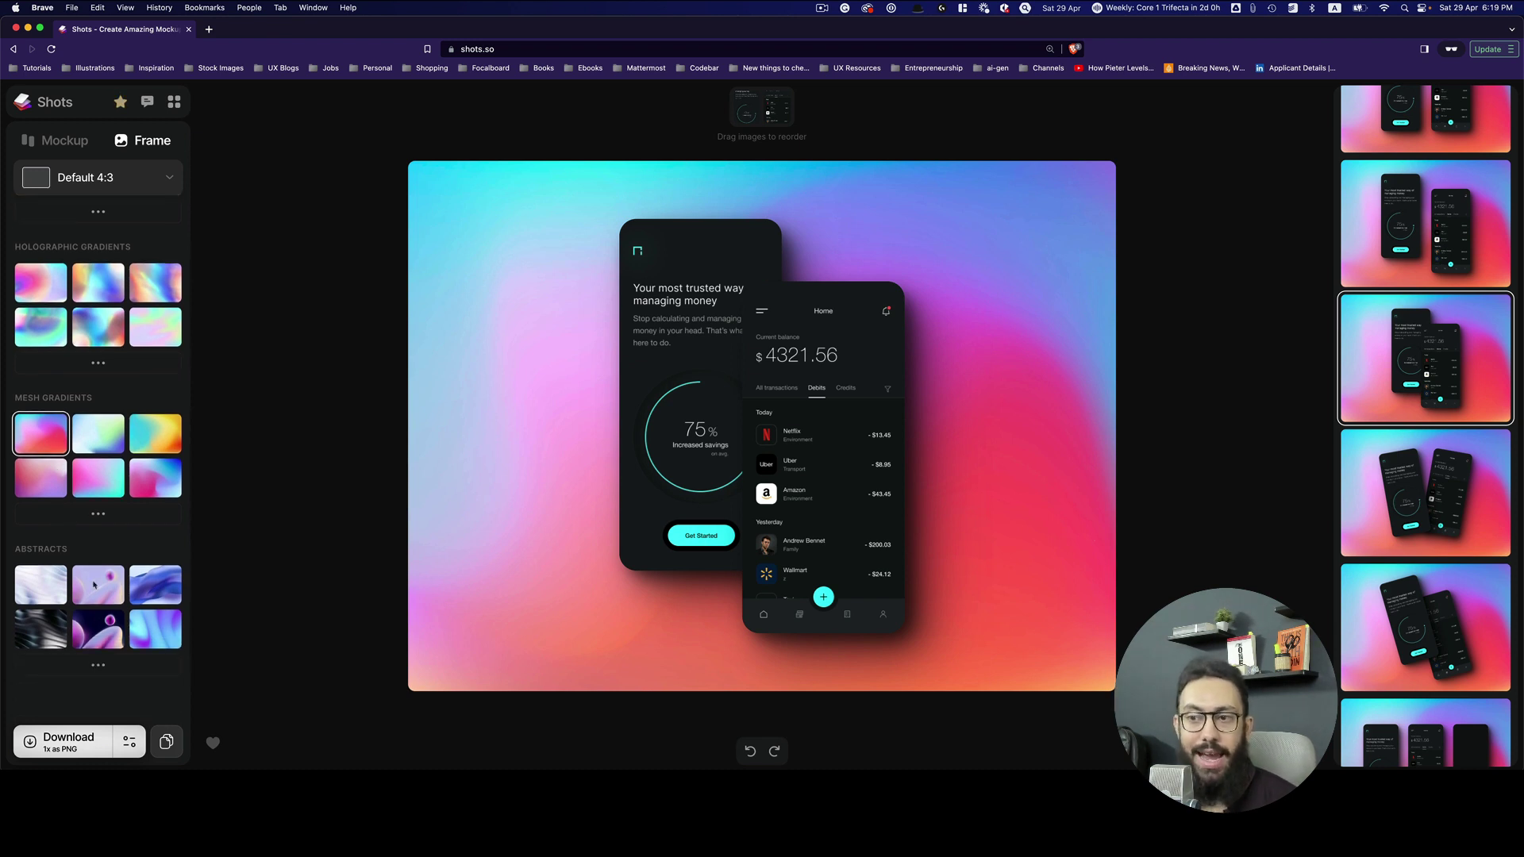
Download the mockup as a 1x PNG at 1920 x 1440 and open it to check.
{"action": "left_click", "coordinate": [130, 741]}
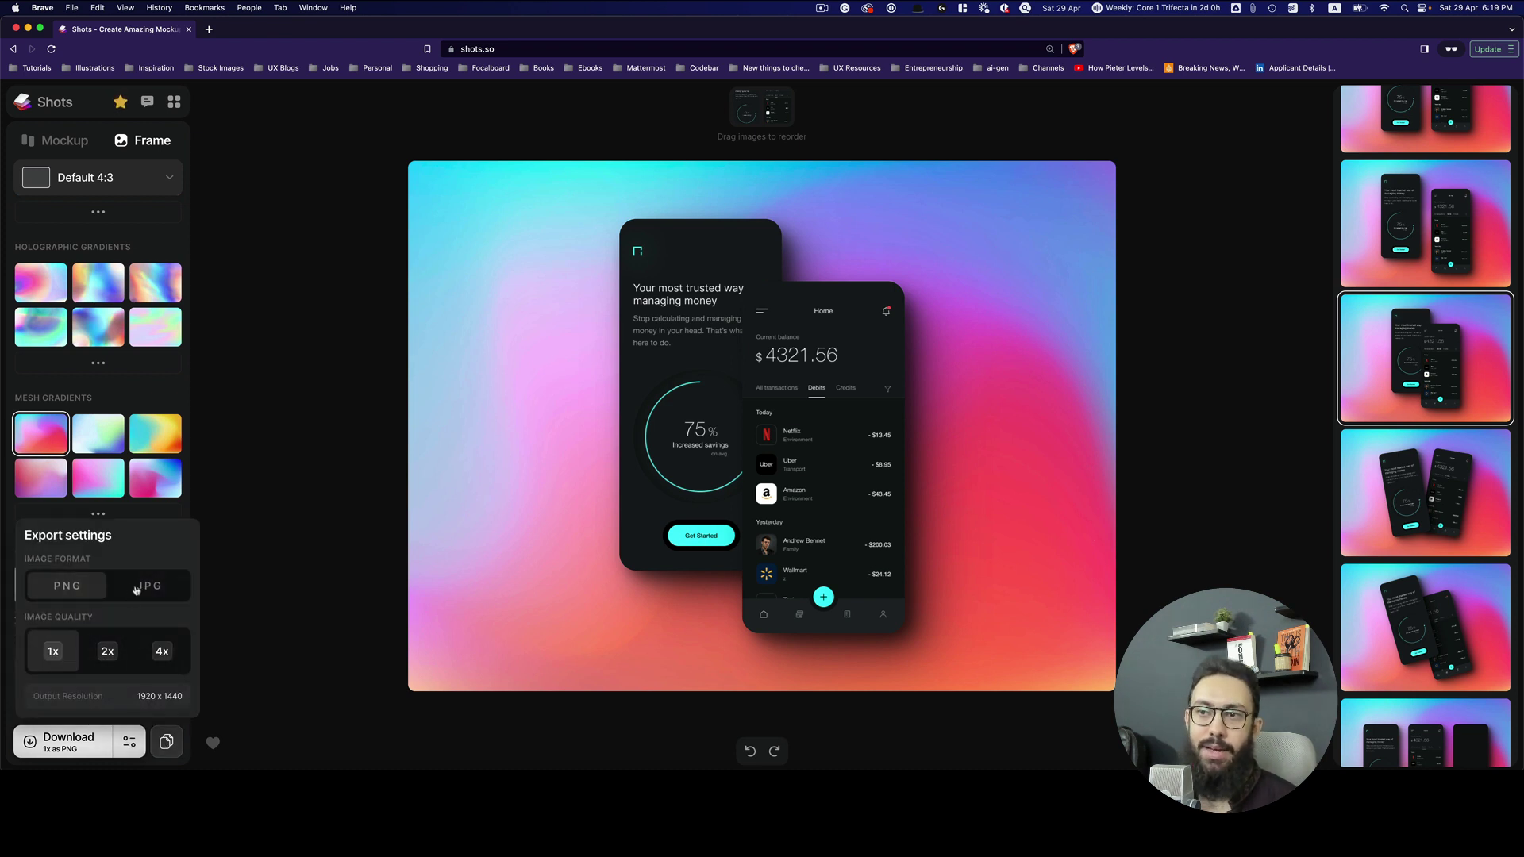
{"action": "left_click", "coordinate": [109, 651]}
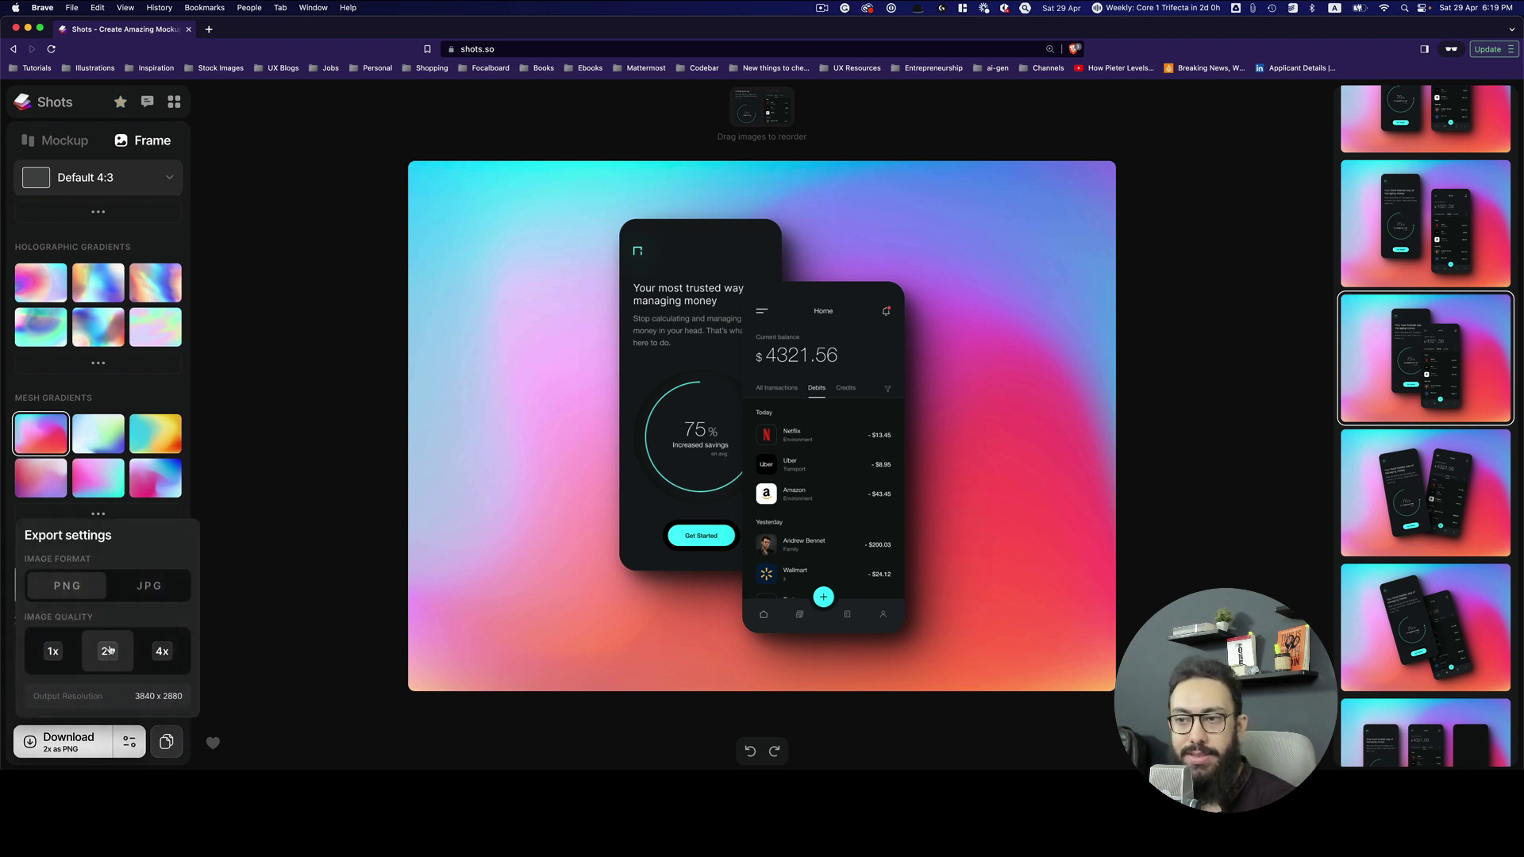
{"action": "left_click", "coordinate": [51, 656]}
{"action": "left_click", "coordinate": [71, 736]}
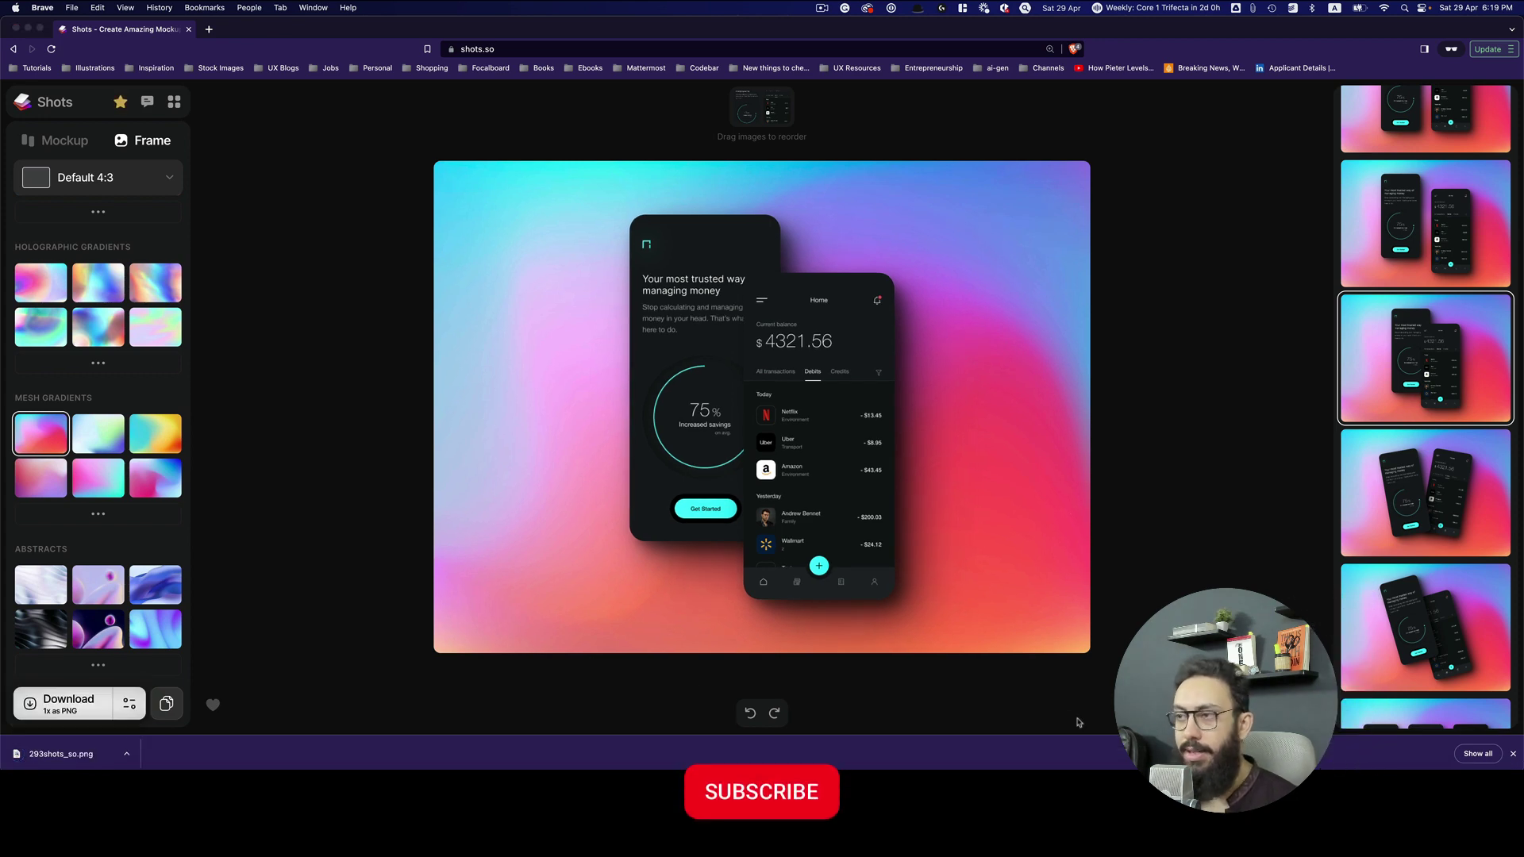
{"action": "key", "text": "super+Tab"}
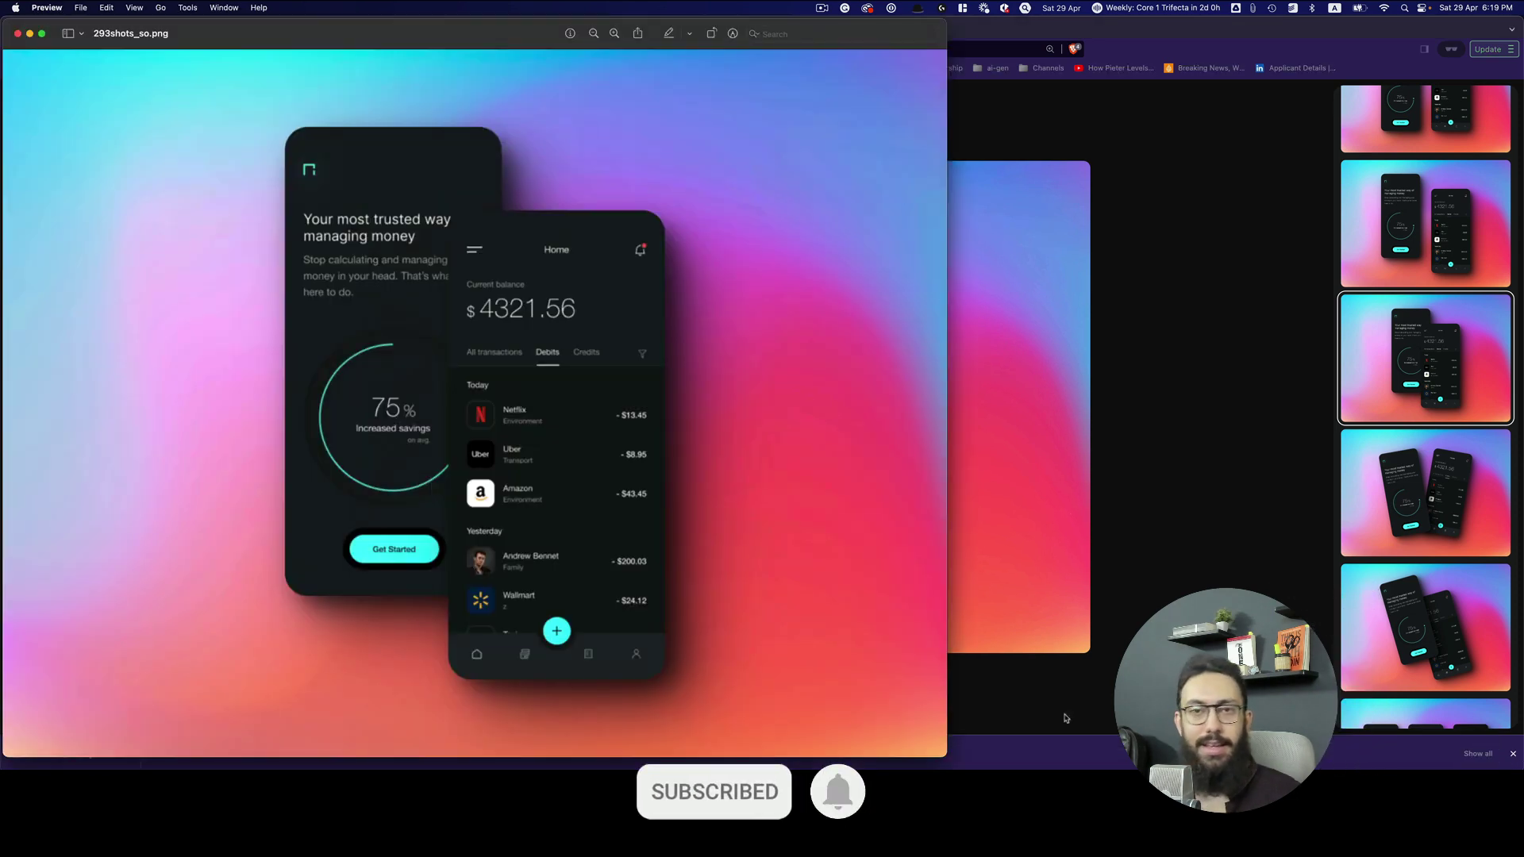